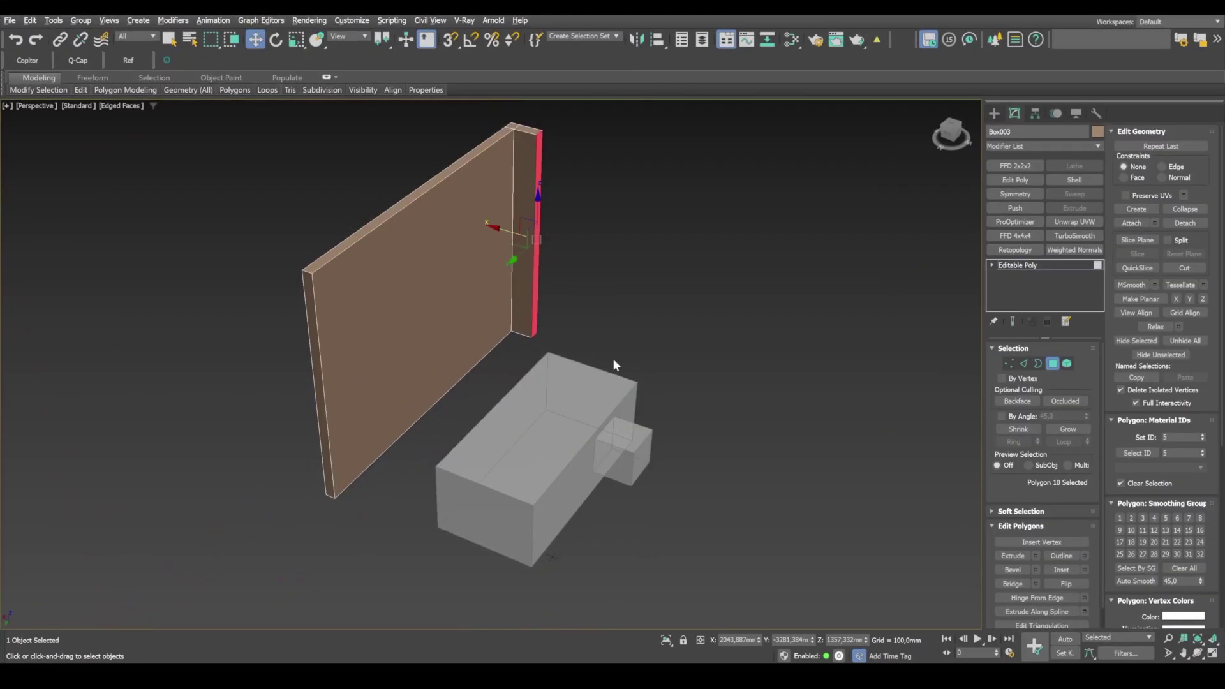
- Adjust the perspective vanishing lines along the table's edges and the left wall in the camera view
alt+middle_drag(614, 358, 326, 409)
click(340, 401)
alt+middle_drag(426, 408, 337, 407)
drag(380, 287, 274, 275)
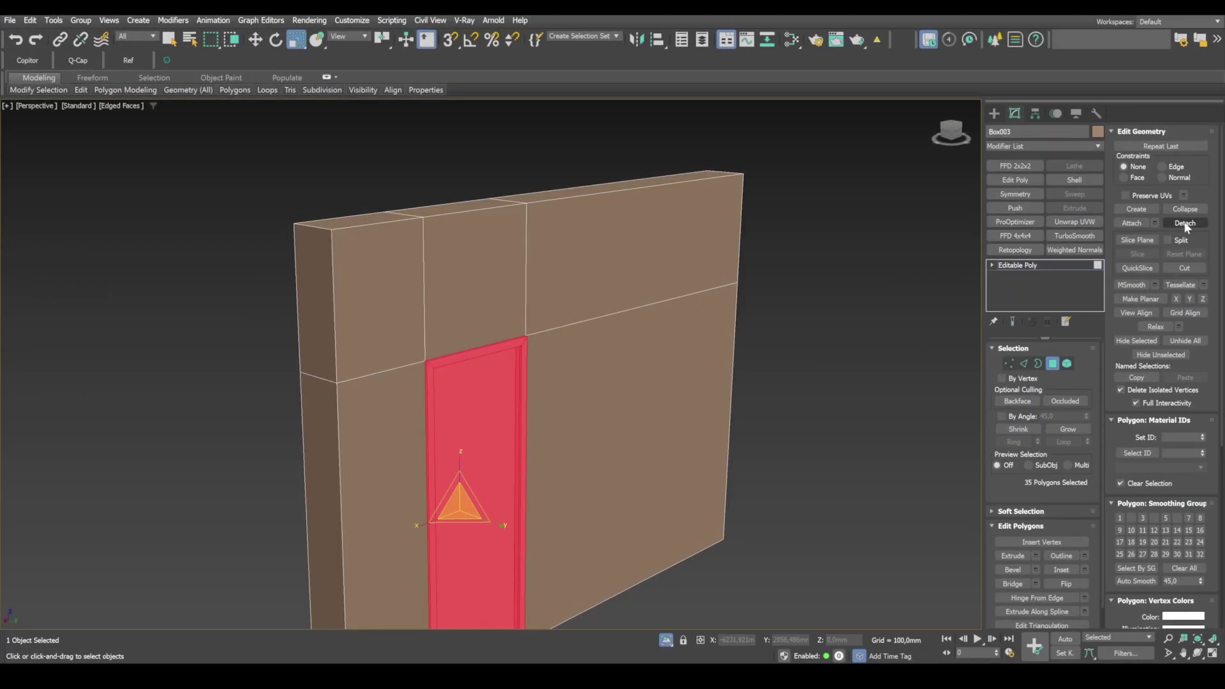
- Detach the selected door polygons from the wall box
click(1184, 223)
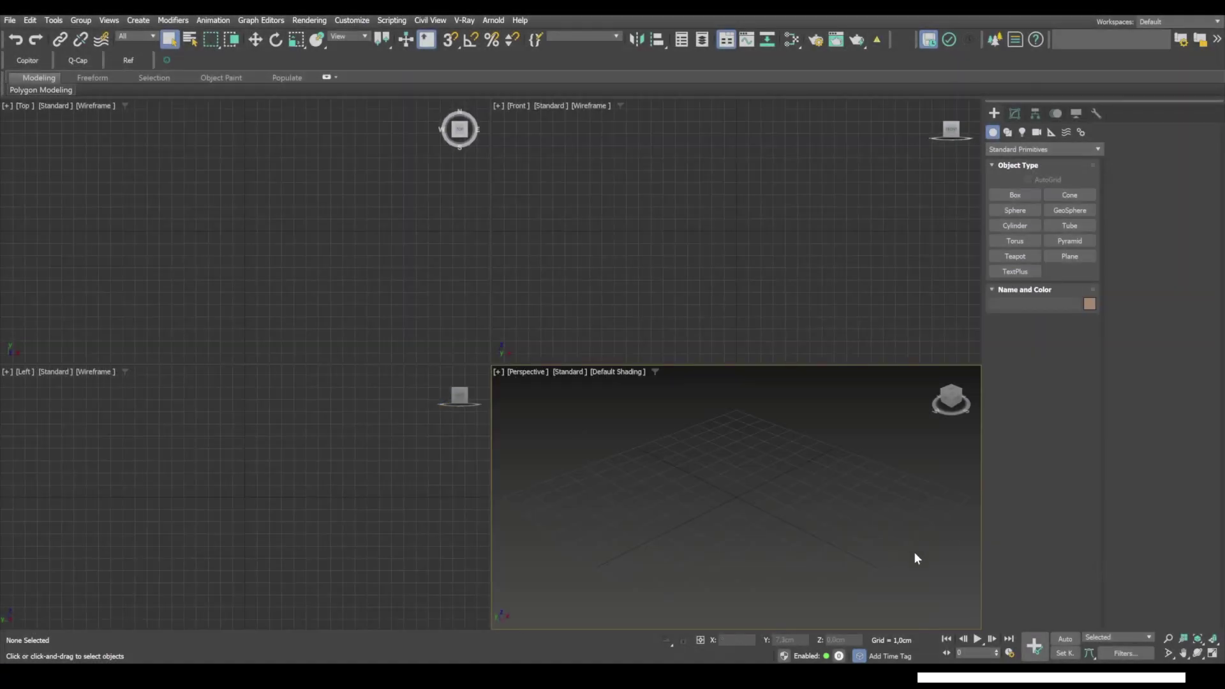
- View the dining room reference photo in the image viewer and close it
click(696, 677)
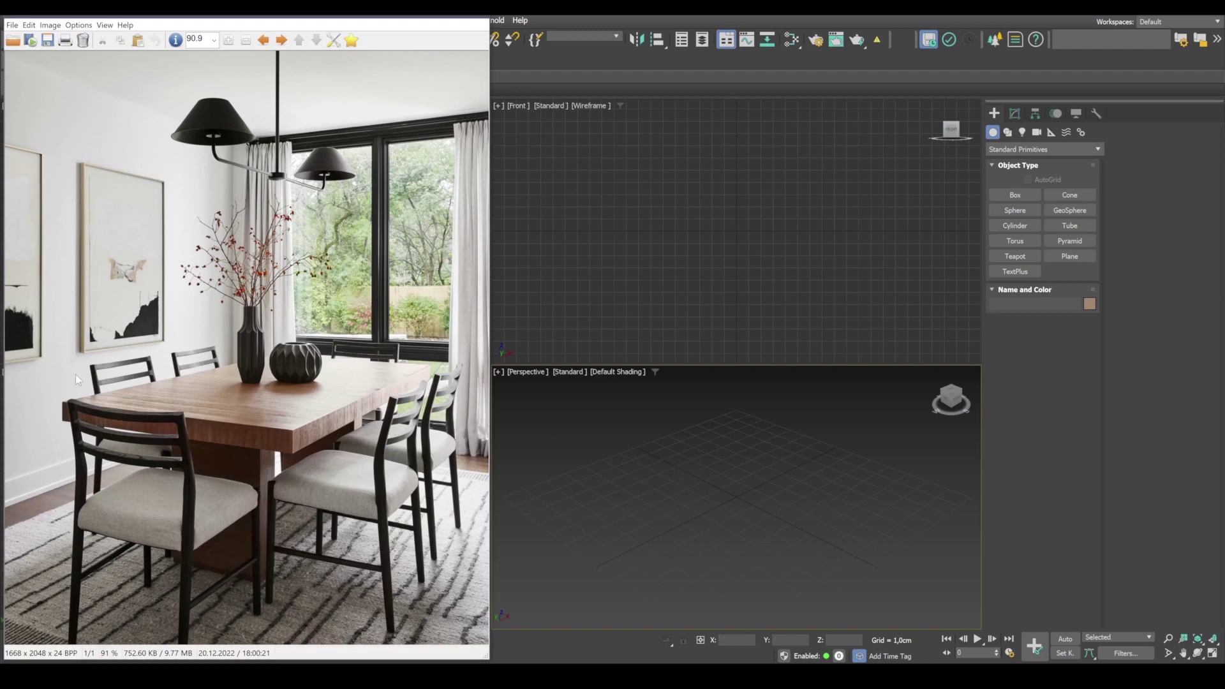
key(Escape)
- Create an untargeted CoronaCam at the centre of the Top viewport
click(302, 231)
click(1037, 132)
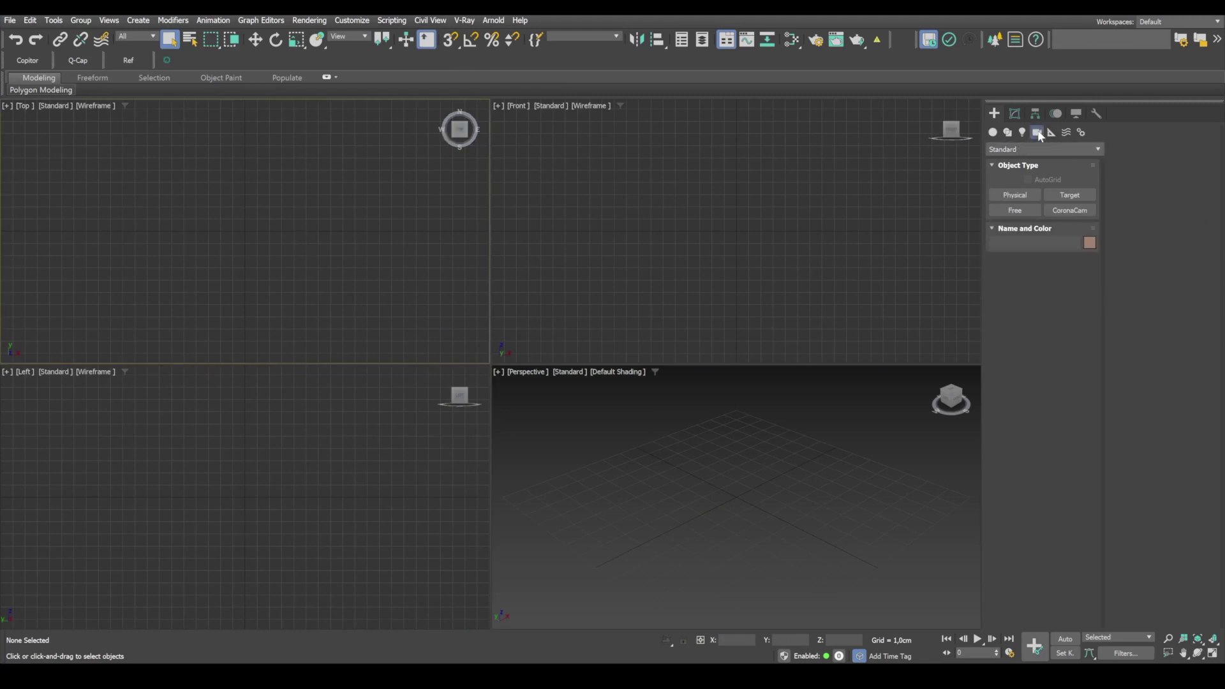
click(1073, 210)
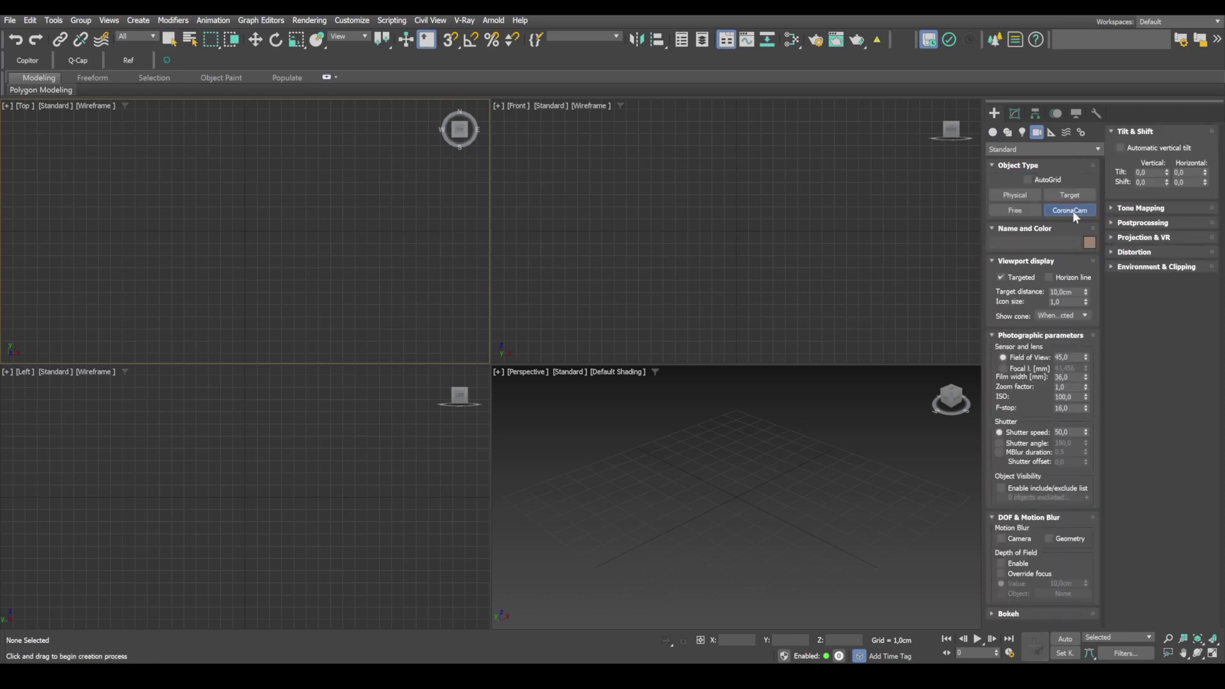
click(1002, 278)
drag(216, 337, 244, 229)
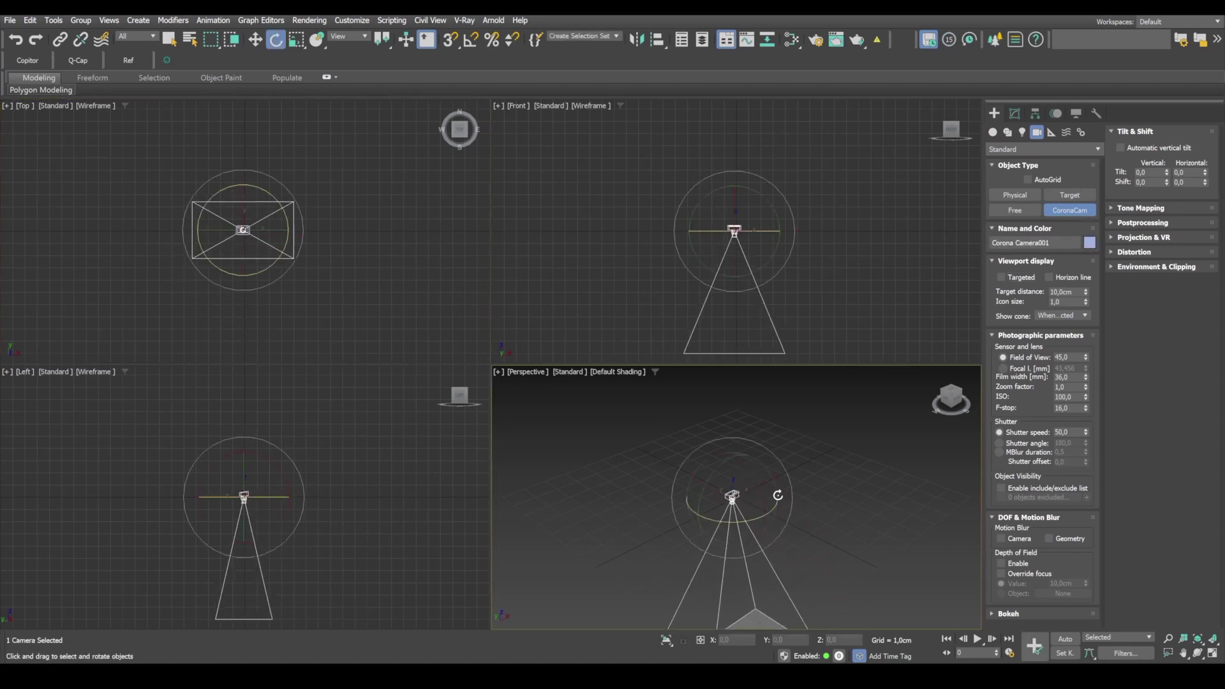
- Rotate the camera about 89 degrees around its X axis so that it looks horizontally
right_click(773, 485)
key(e)
drag(753, 475, 791, 511)
middle_drag(611, 244, 599, 269)
middle_drag(621, 151, 607, 161)
- Switch the Front viewport to the Corona camera view, reframe it to show the ground grid, and maximize it
key(c)
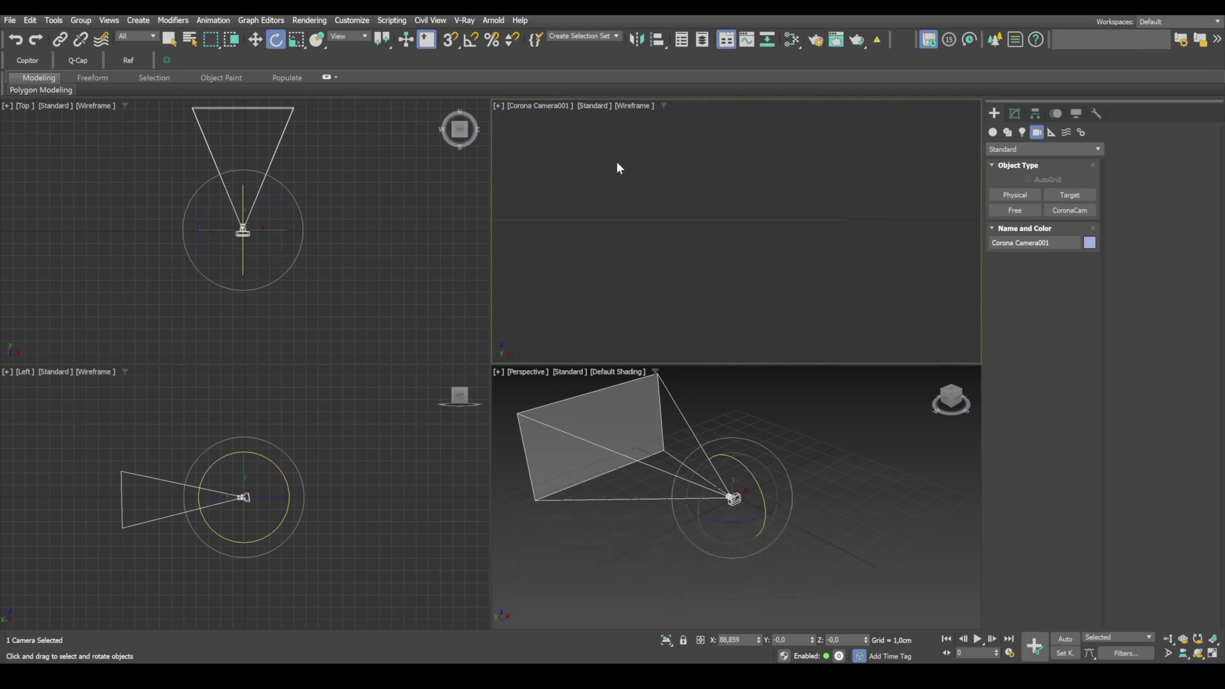
middle_drag(757, 185, 645, 148)
key(alt+b)
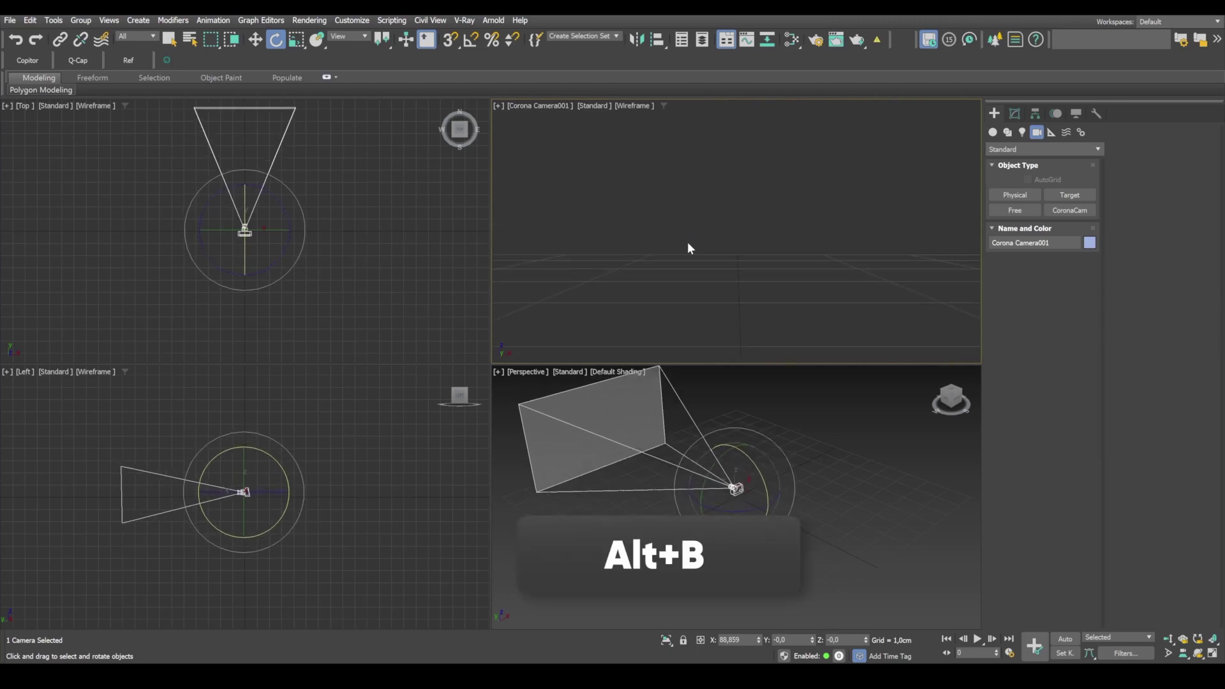
key(alt+w)
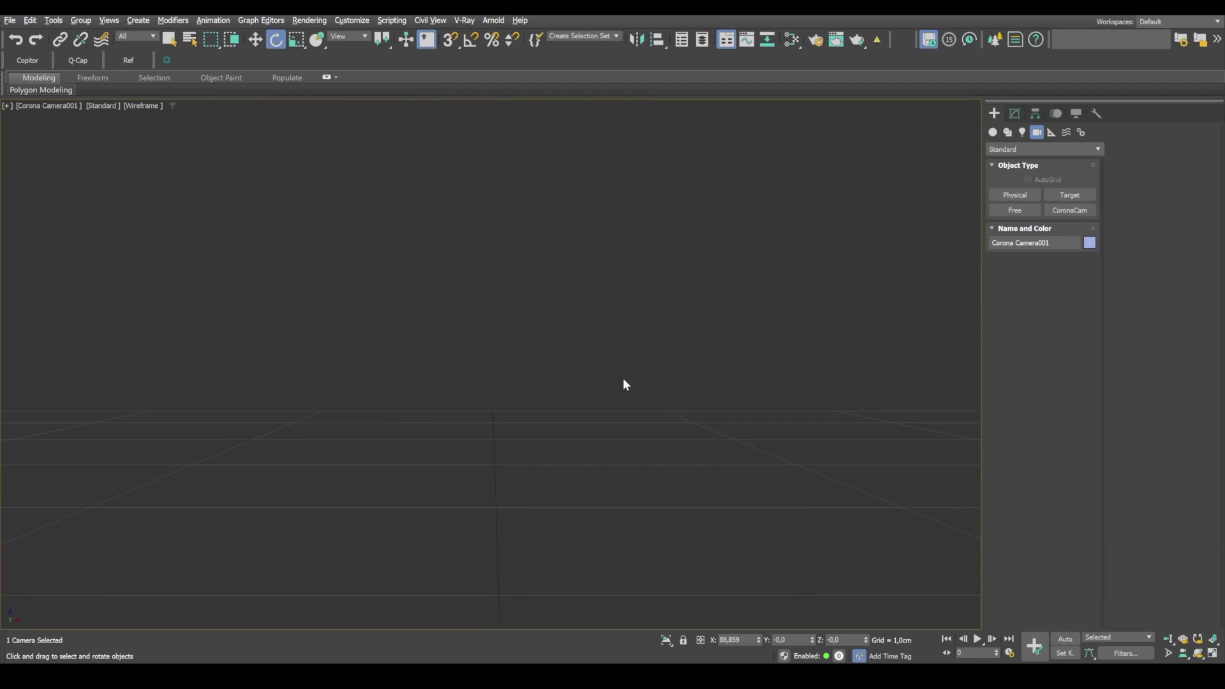
- Open the viewport background configuration and set the background source to Use Files
key(alt+b)
click(109, 22)
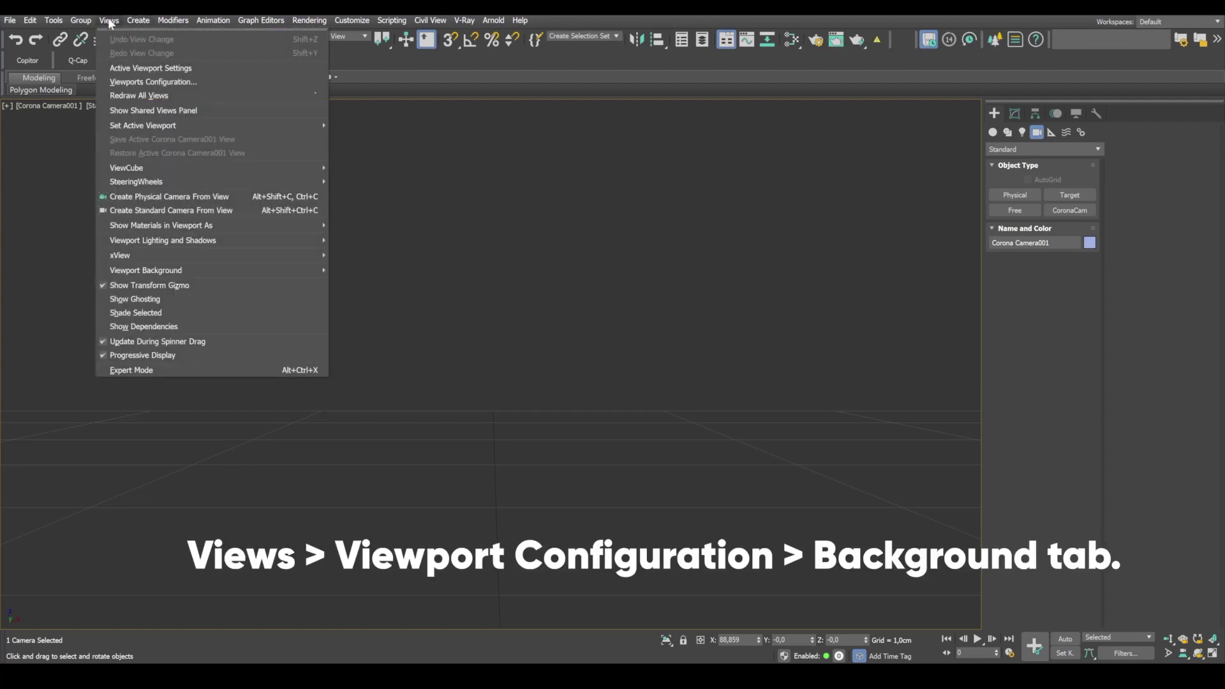
click(137, 81)
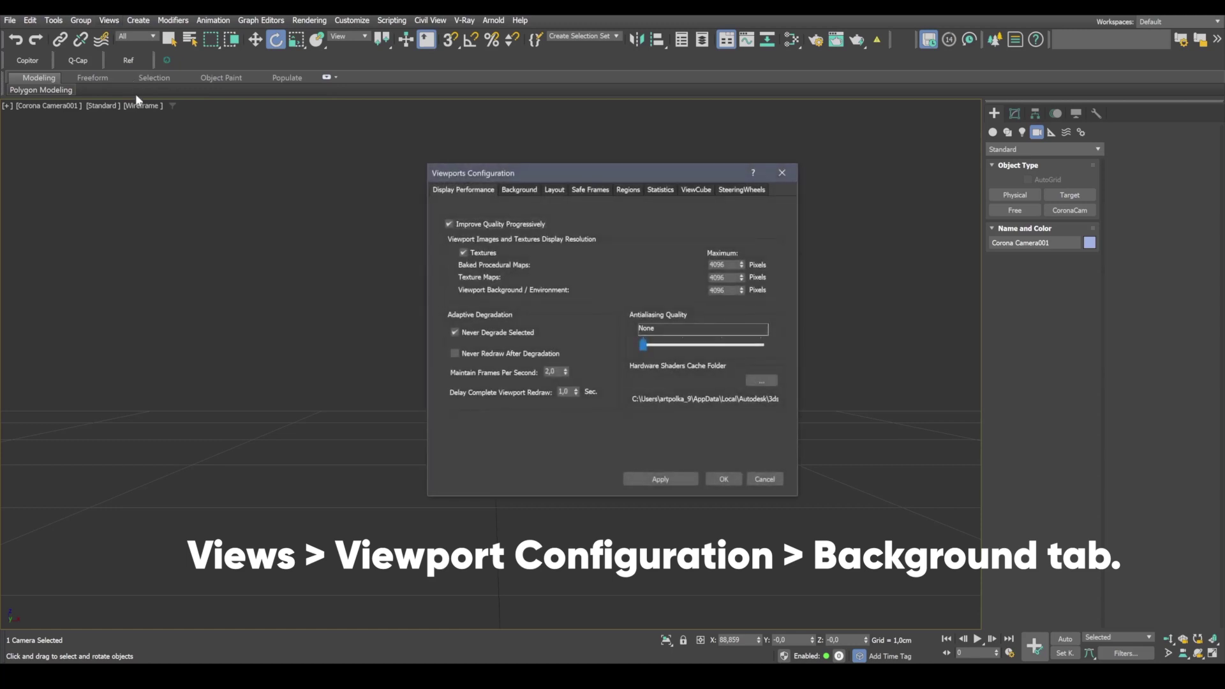
click(518, 189)
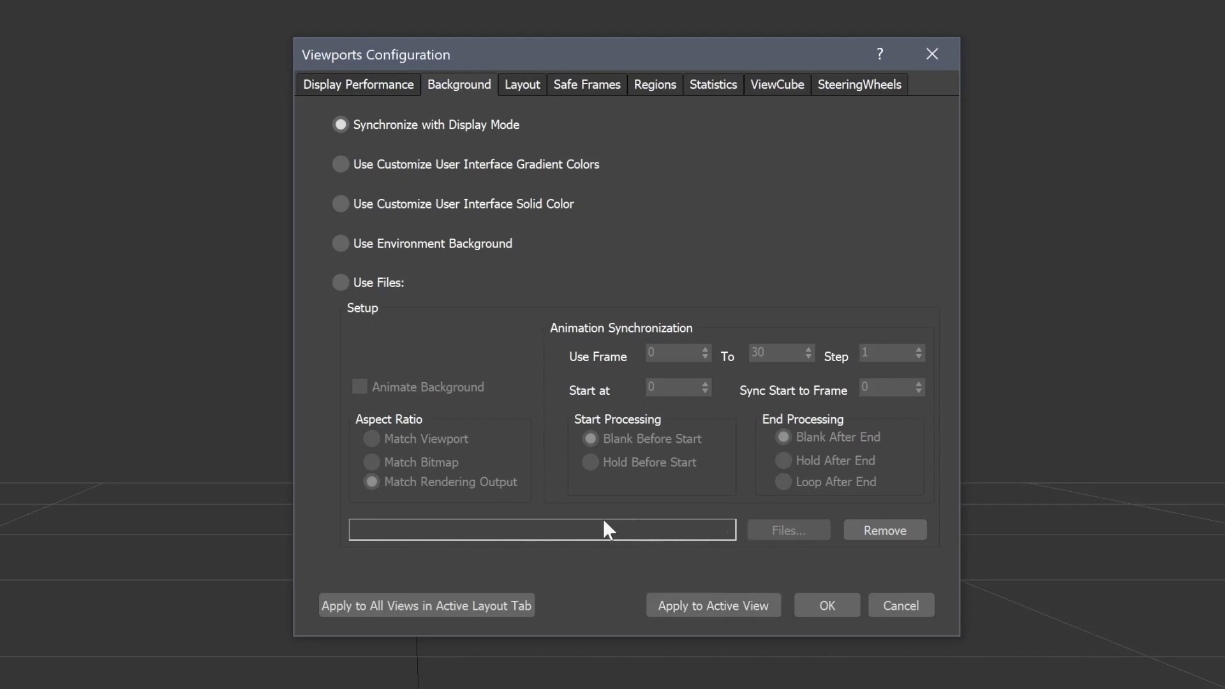
click(387, 247)
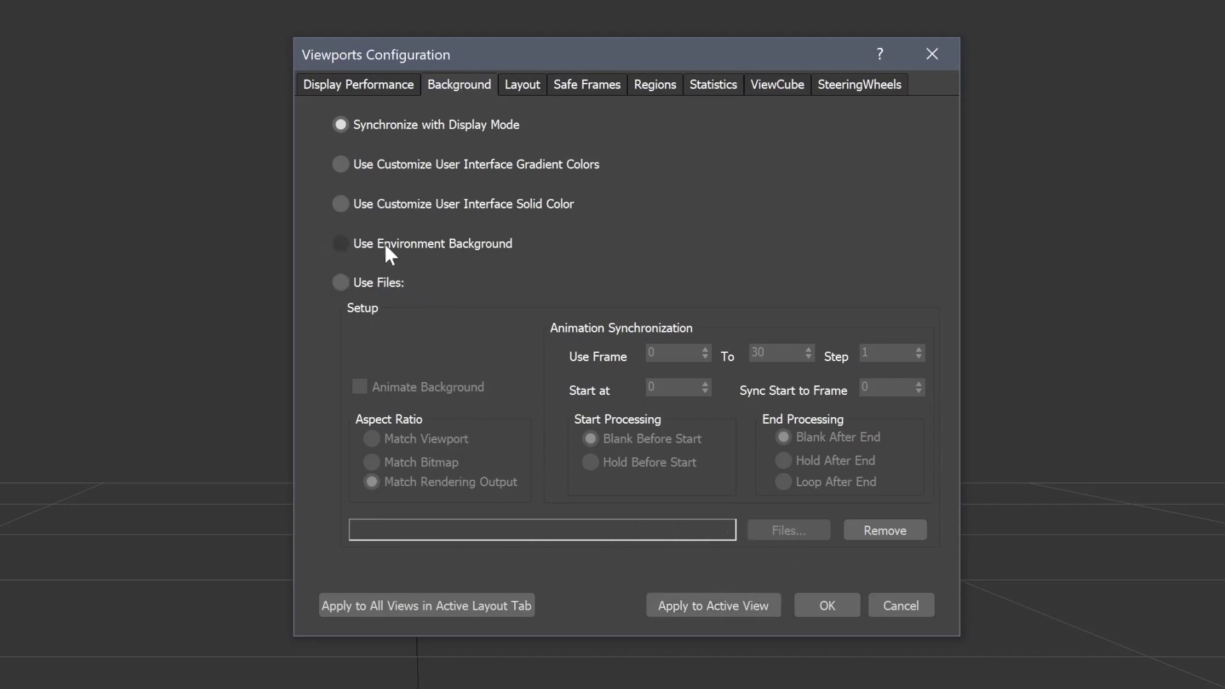
click(342, 284)
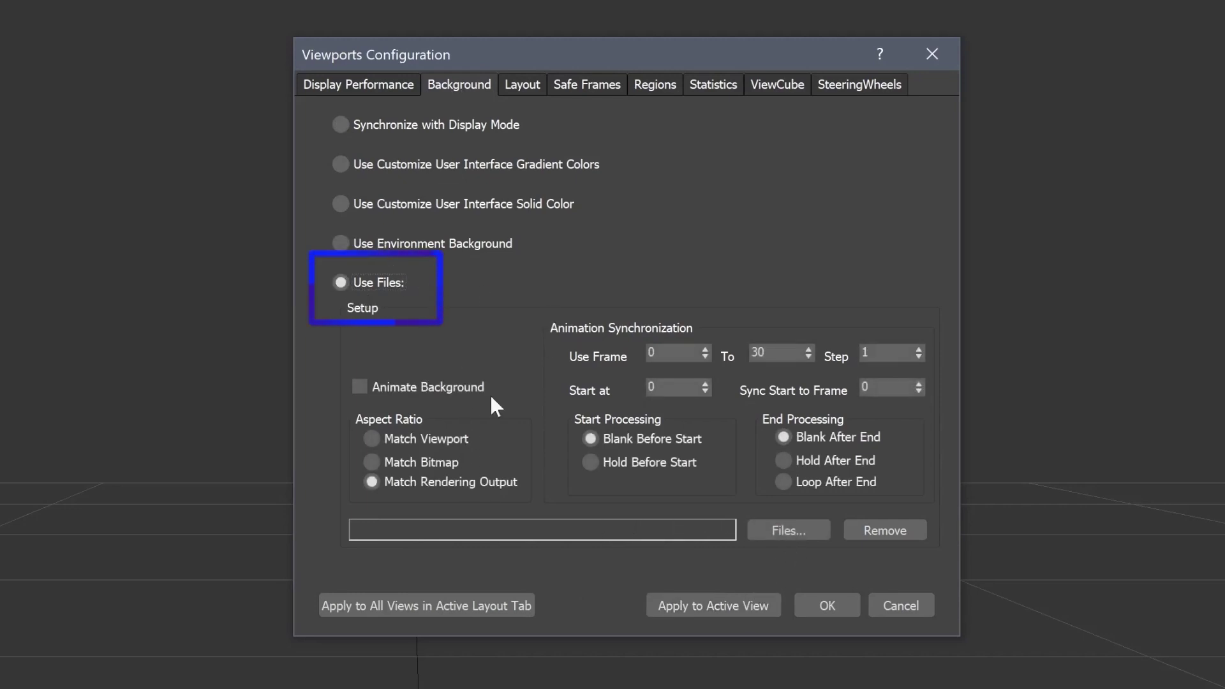
- Load the dining room photo from the images folder as the background and apply it to the active view
click(791, 530)
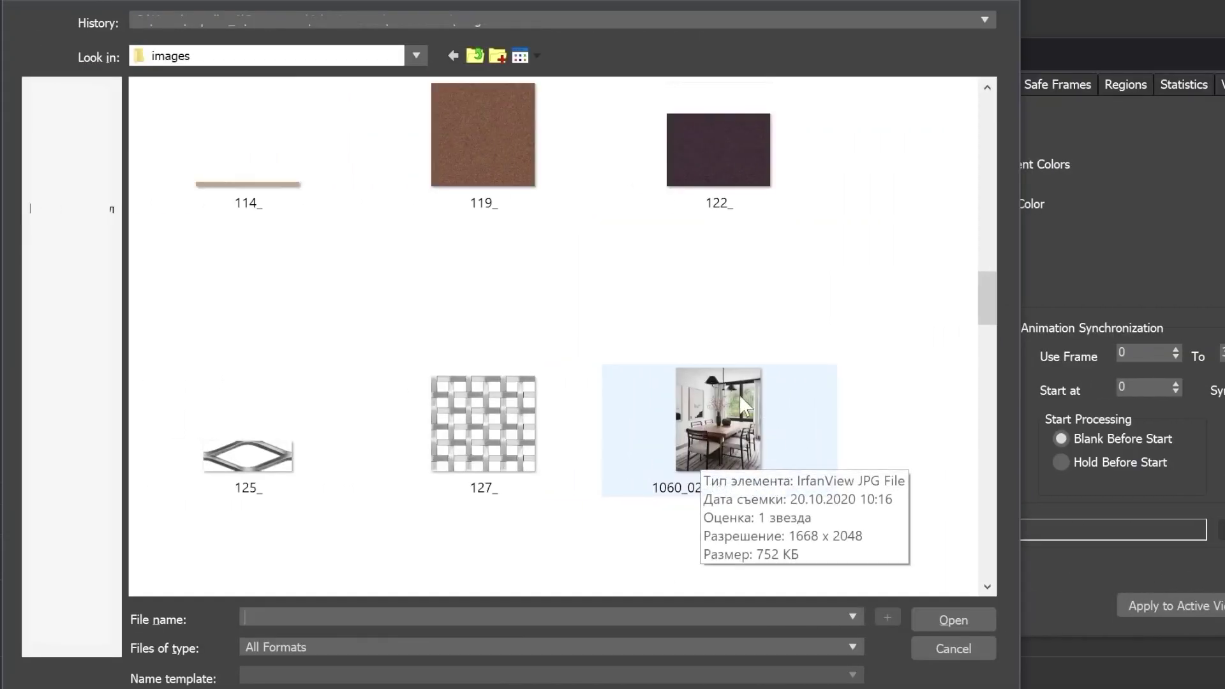
click(716, 423)
click(951, 620)
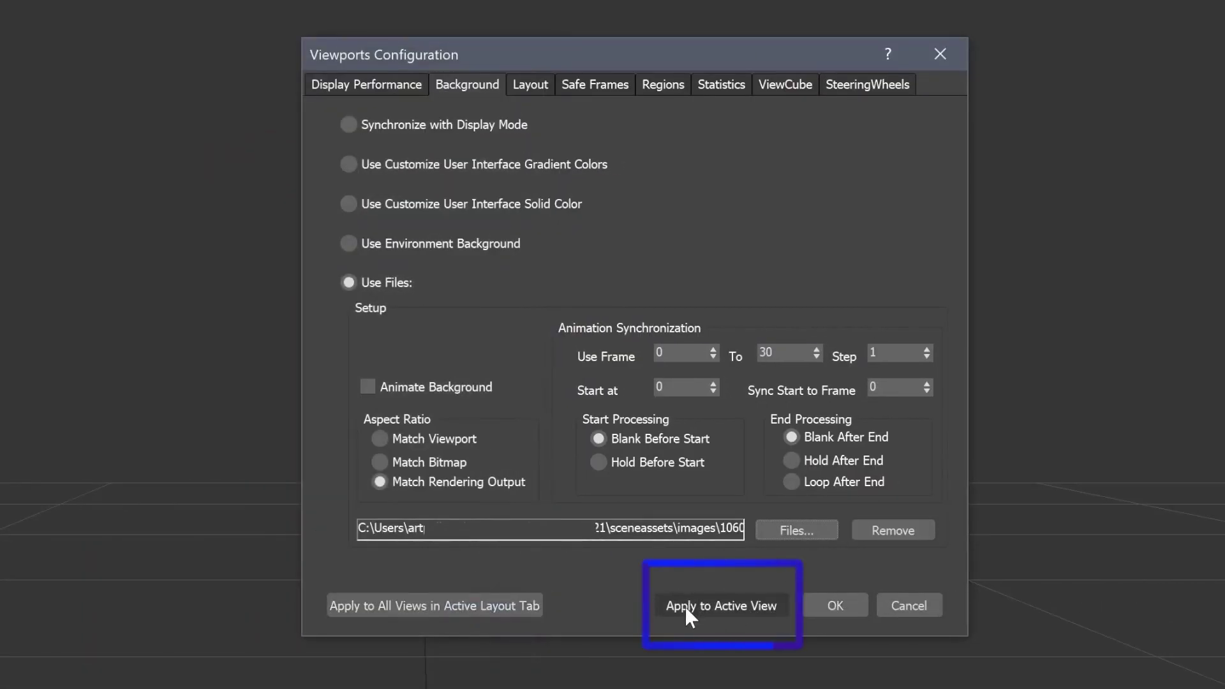
click(728, 606)
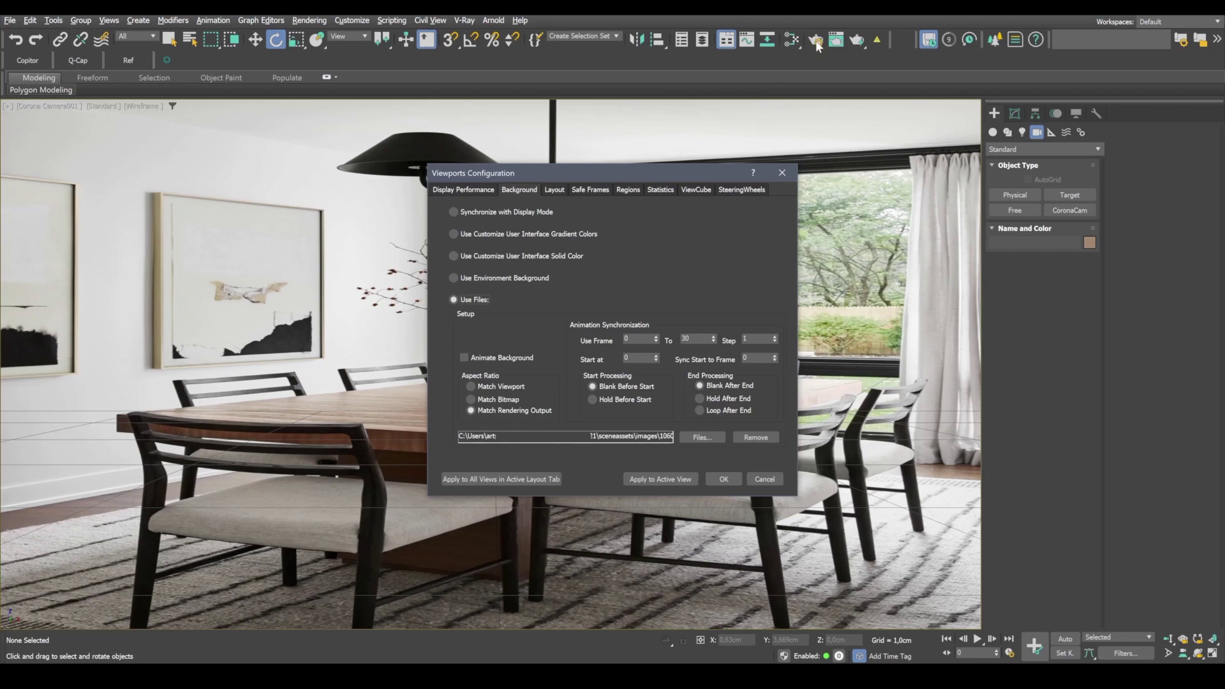
click(724, 480)
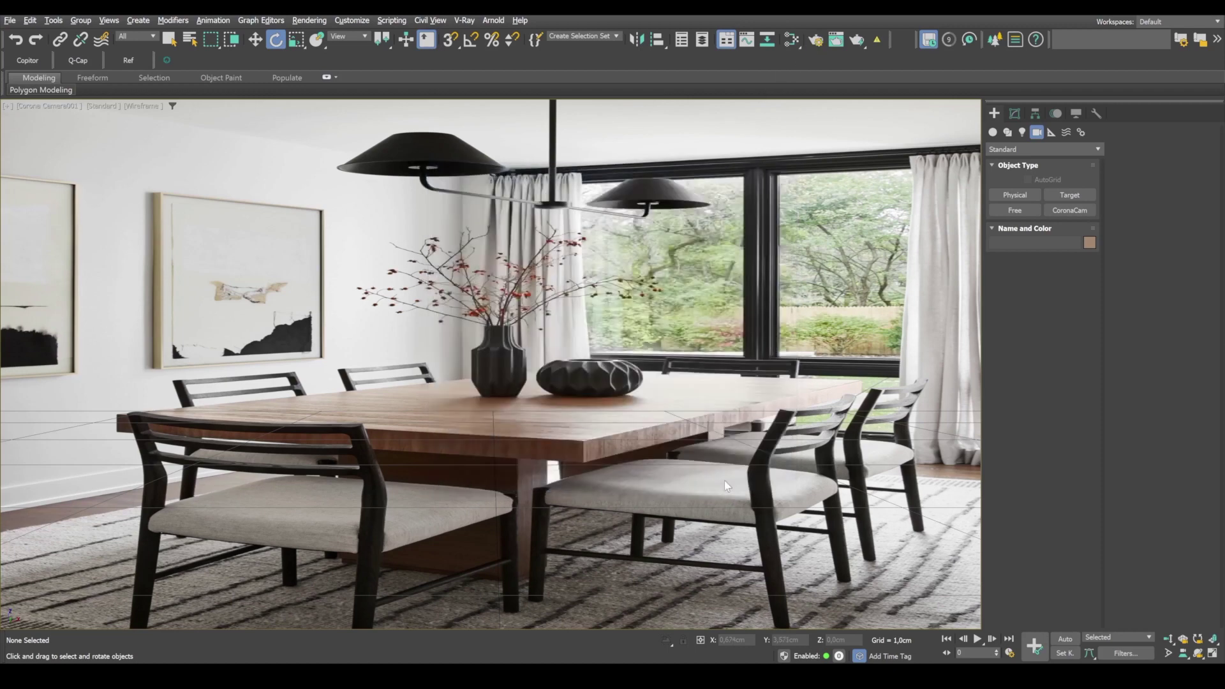
- Set the render output size to Custom with a width of 1668 and a height of 2048
click(816, 41)
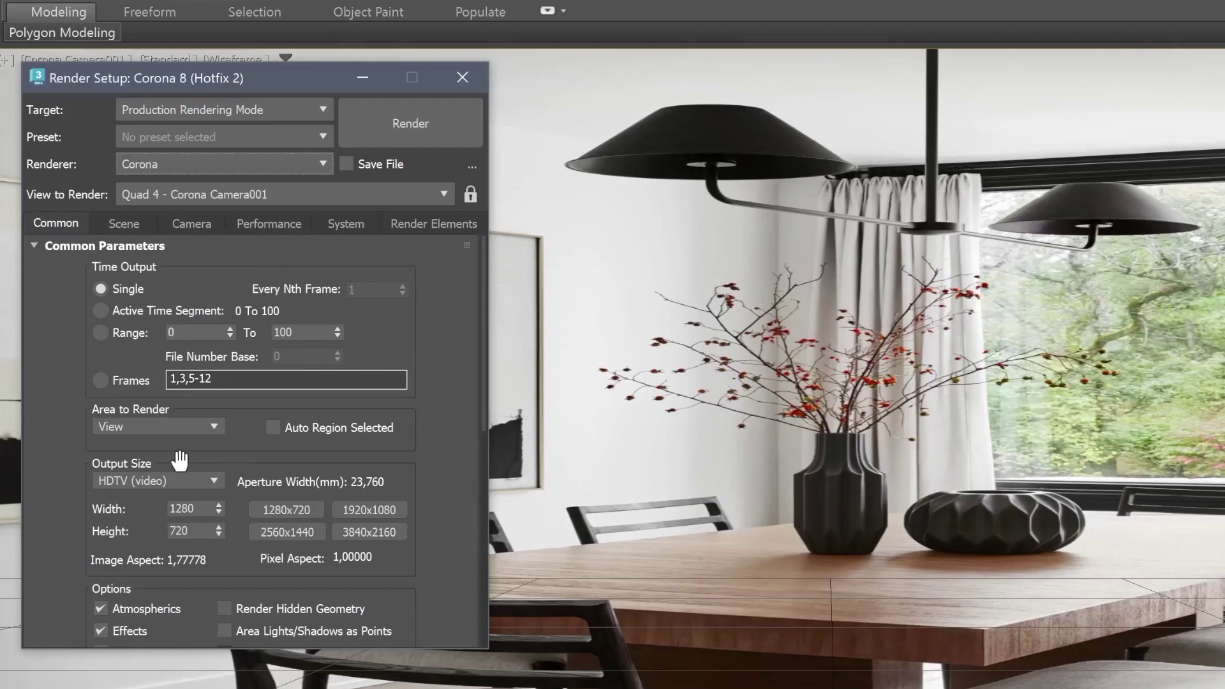
click(216, 480)
click(155, 495)
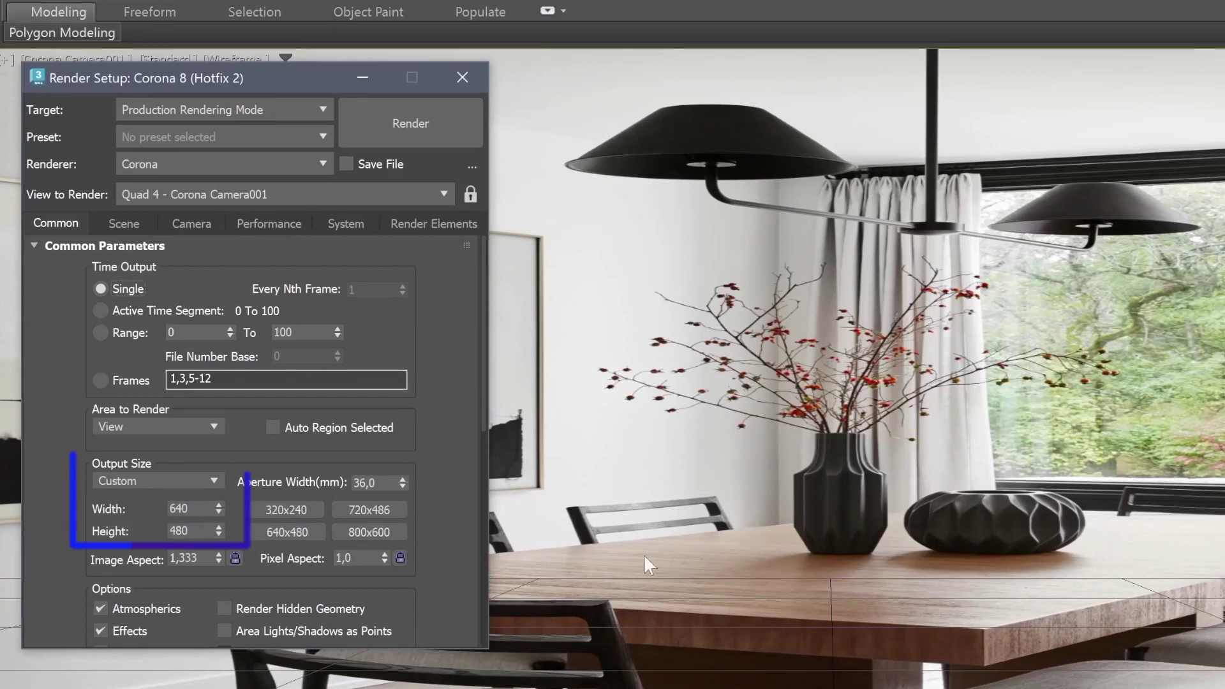
double_click(185, 508)
text(166)
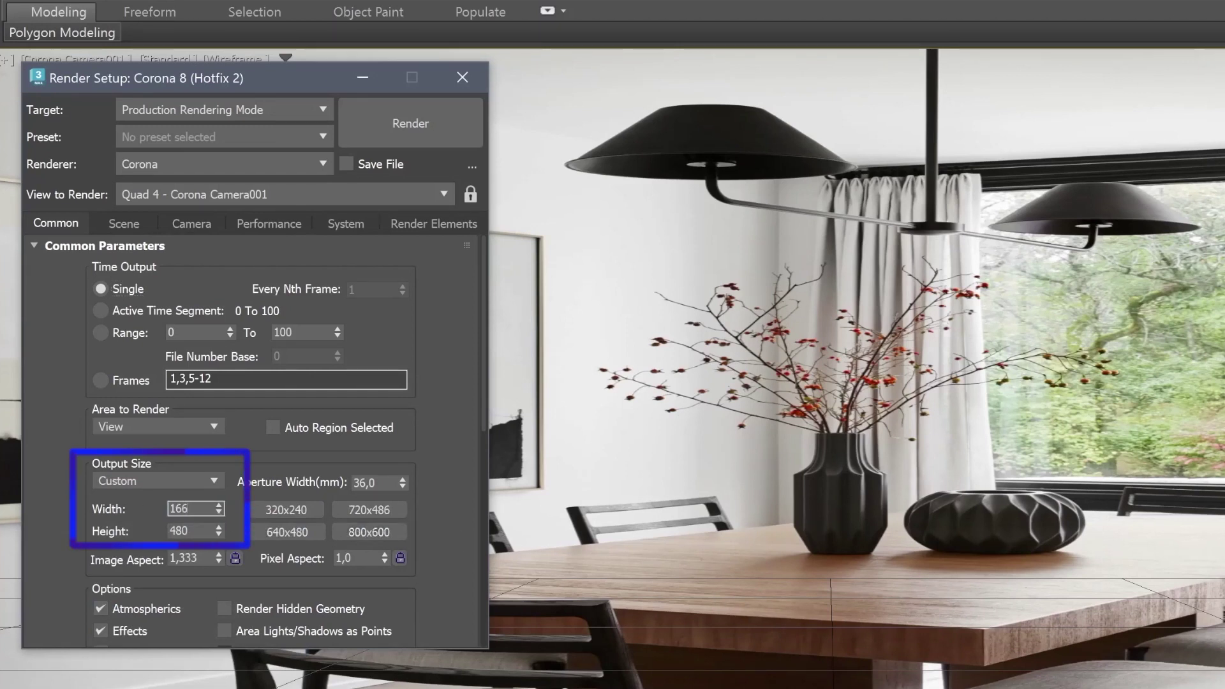
text(8)
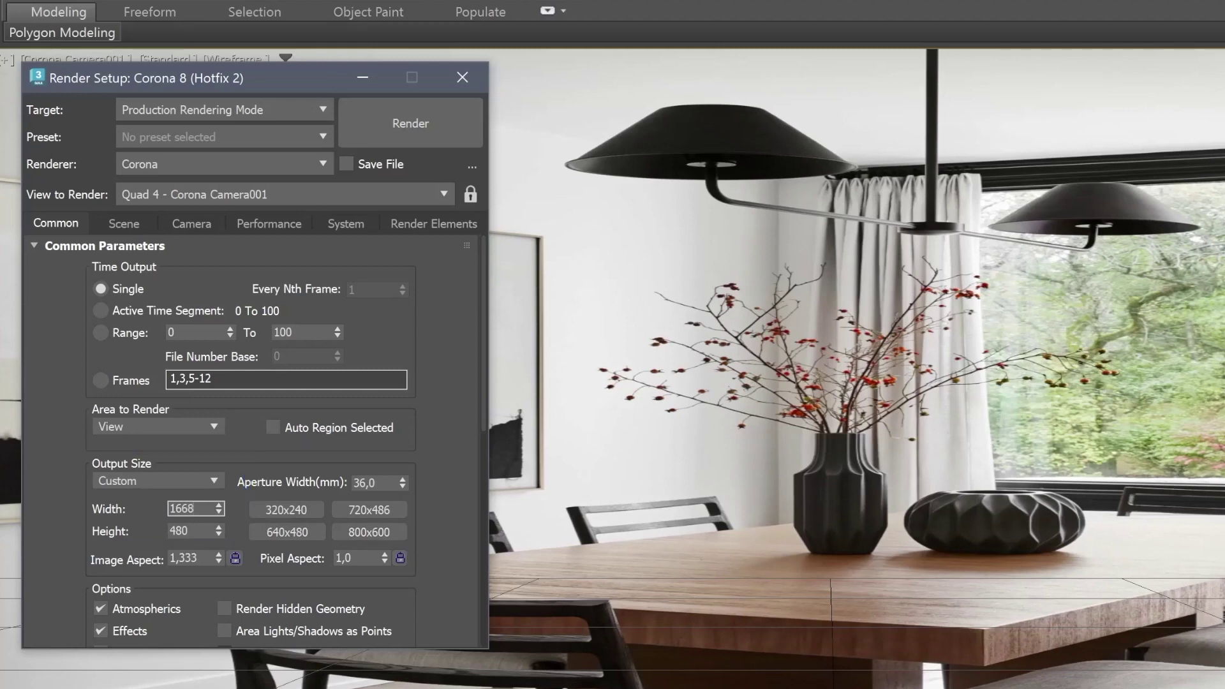
double_click(182, 532)
text(2048)
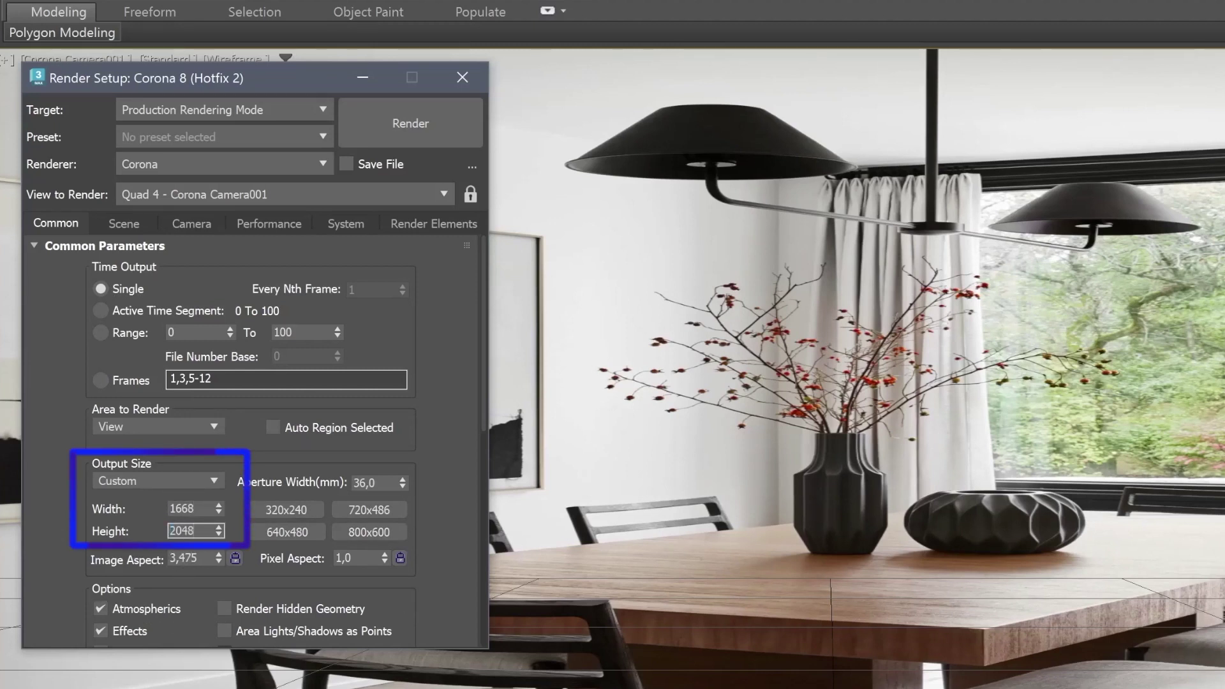
key(Return)
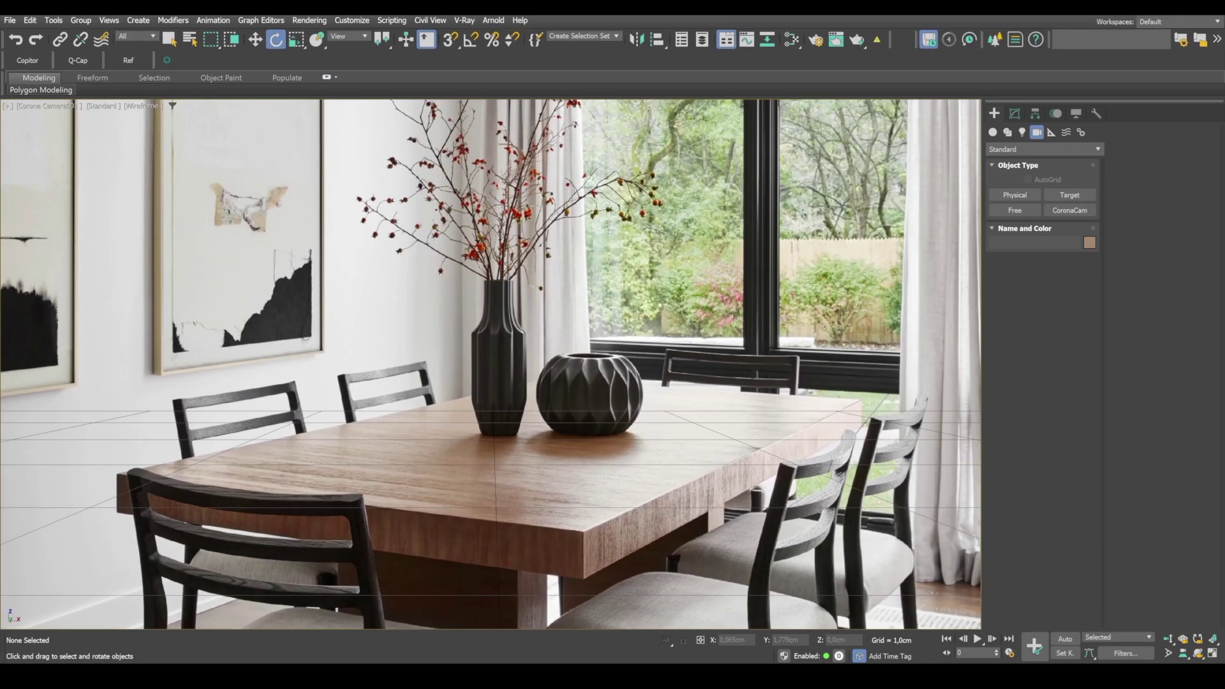
- Compare the viewport background with the original reference photo, and show safe frames in the camera view
key(alt+Tab)
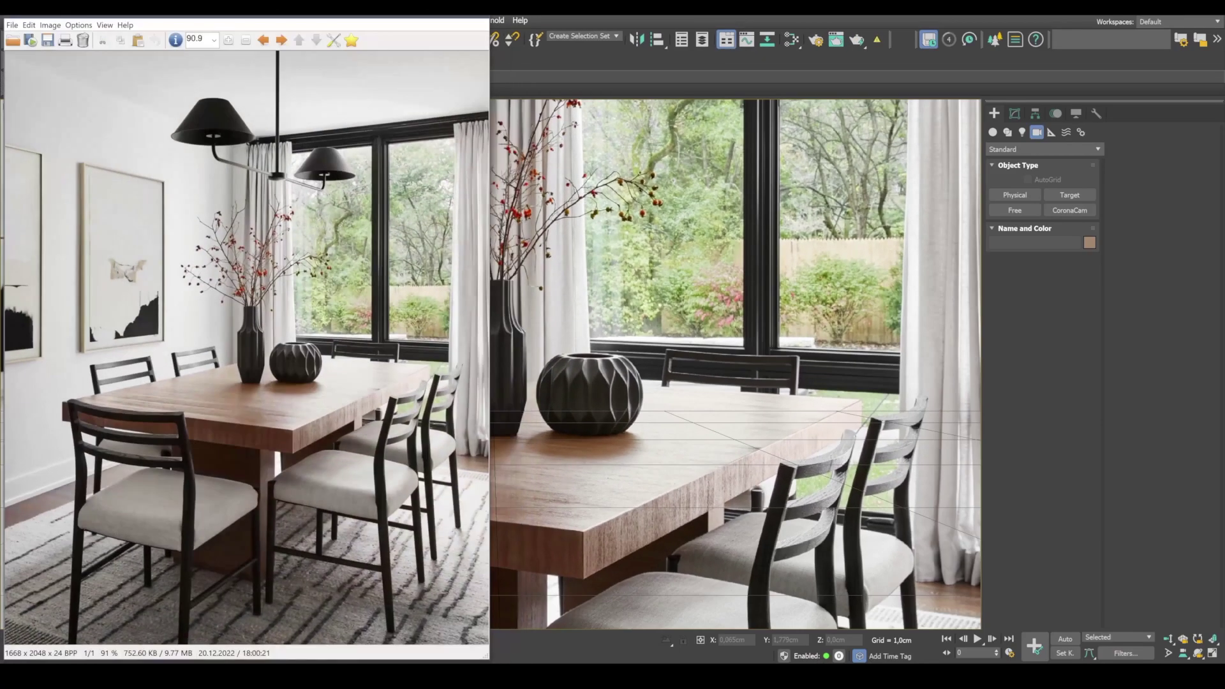
click(413, 14)
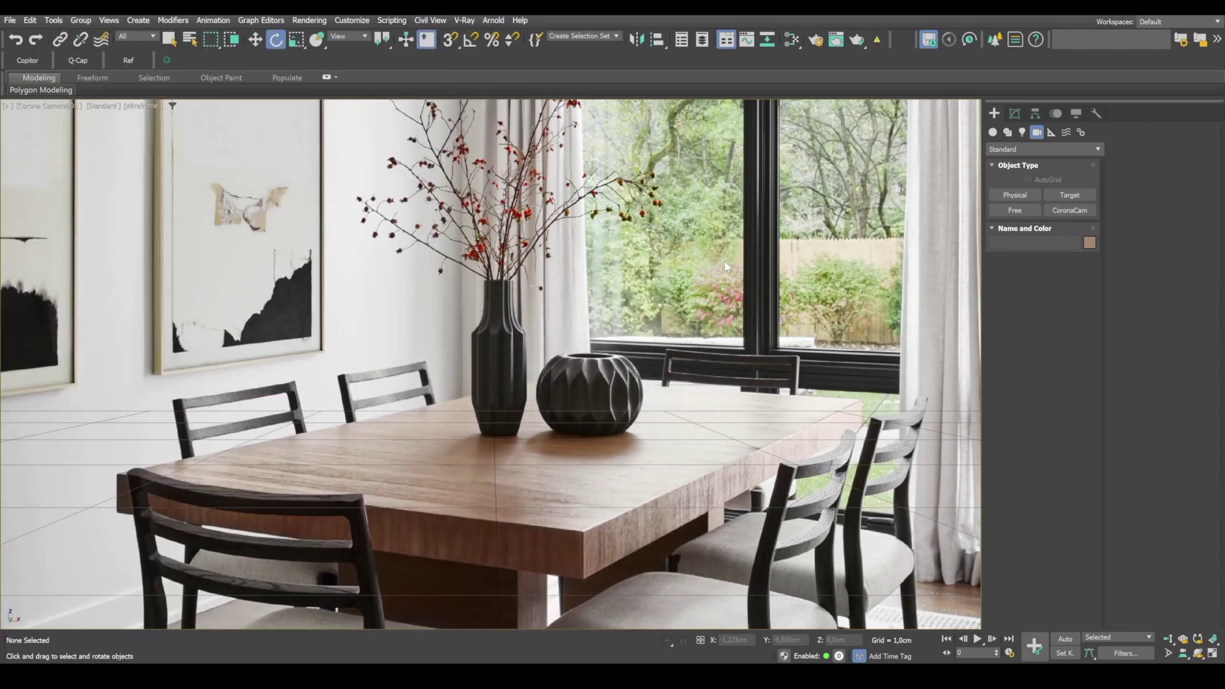
click(48, 106)
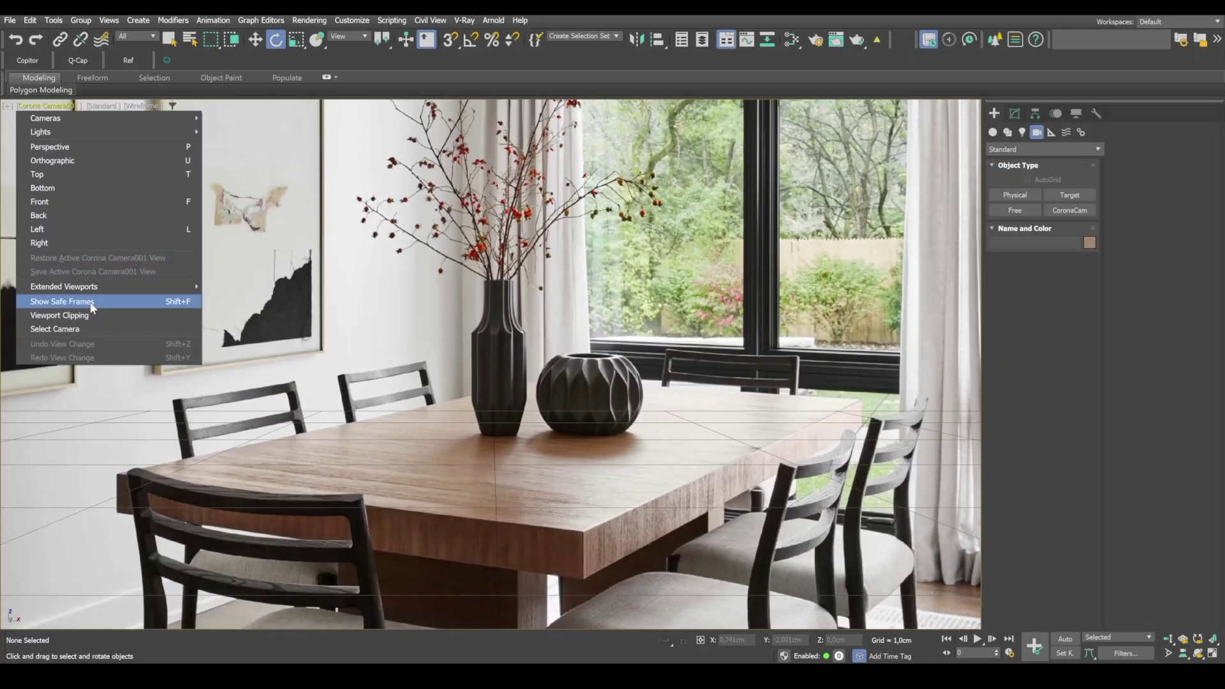
click(116, 381)
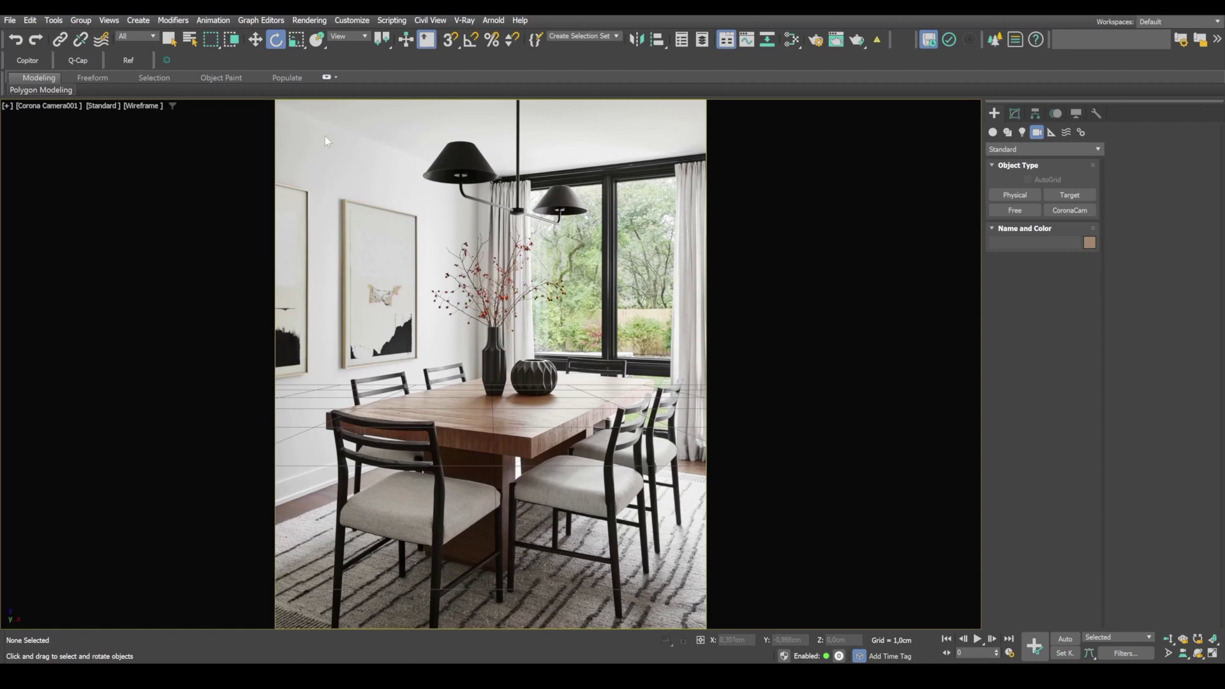
- Start the Perspective Match utility and show the XYZ vanishing lines with distorted view allowed
click(1096, 113)
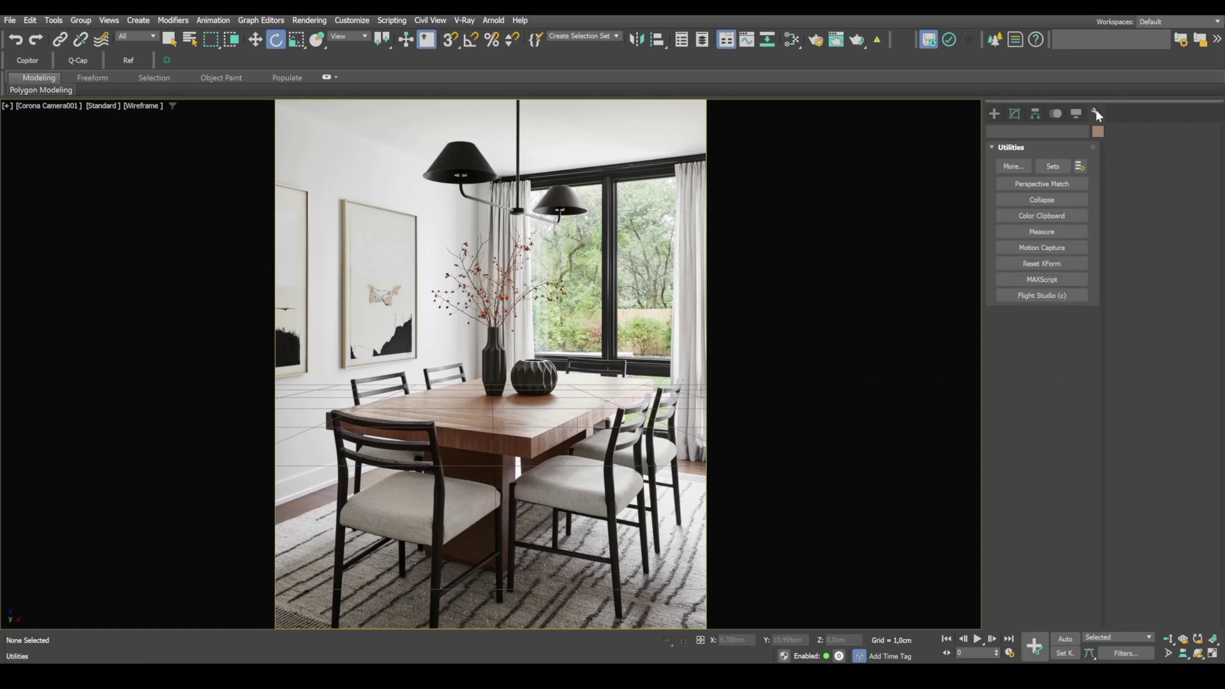
click(1066, 185)
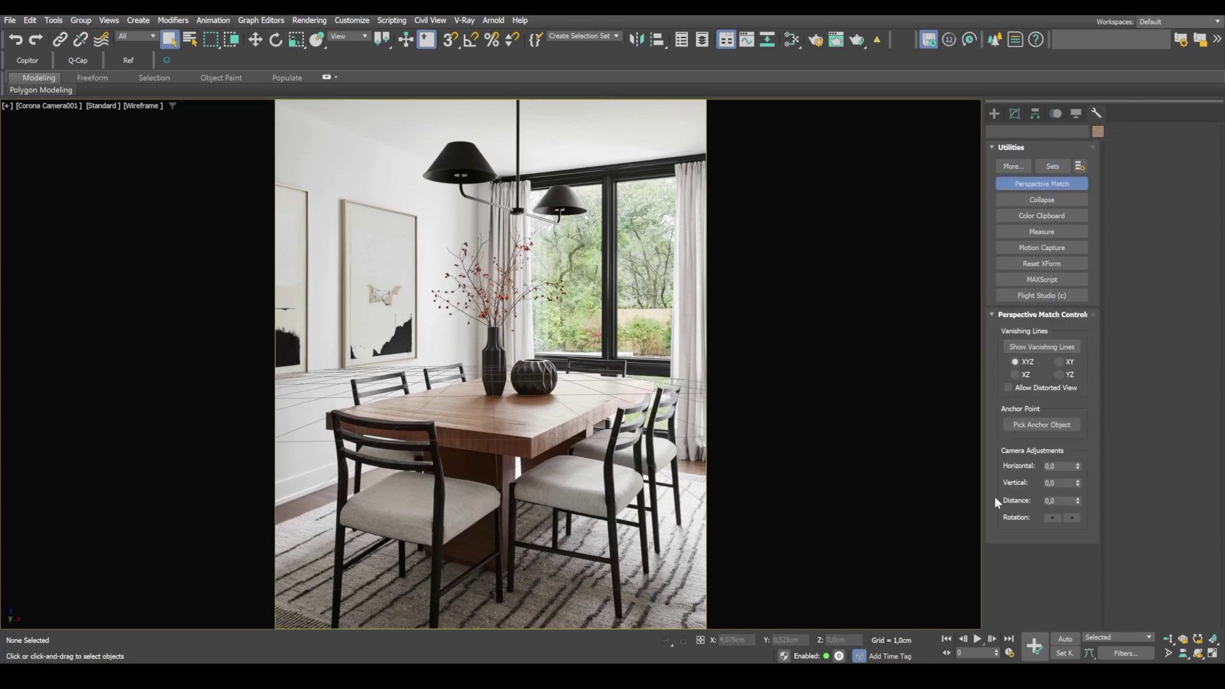
click(1041, 346)
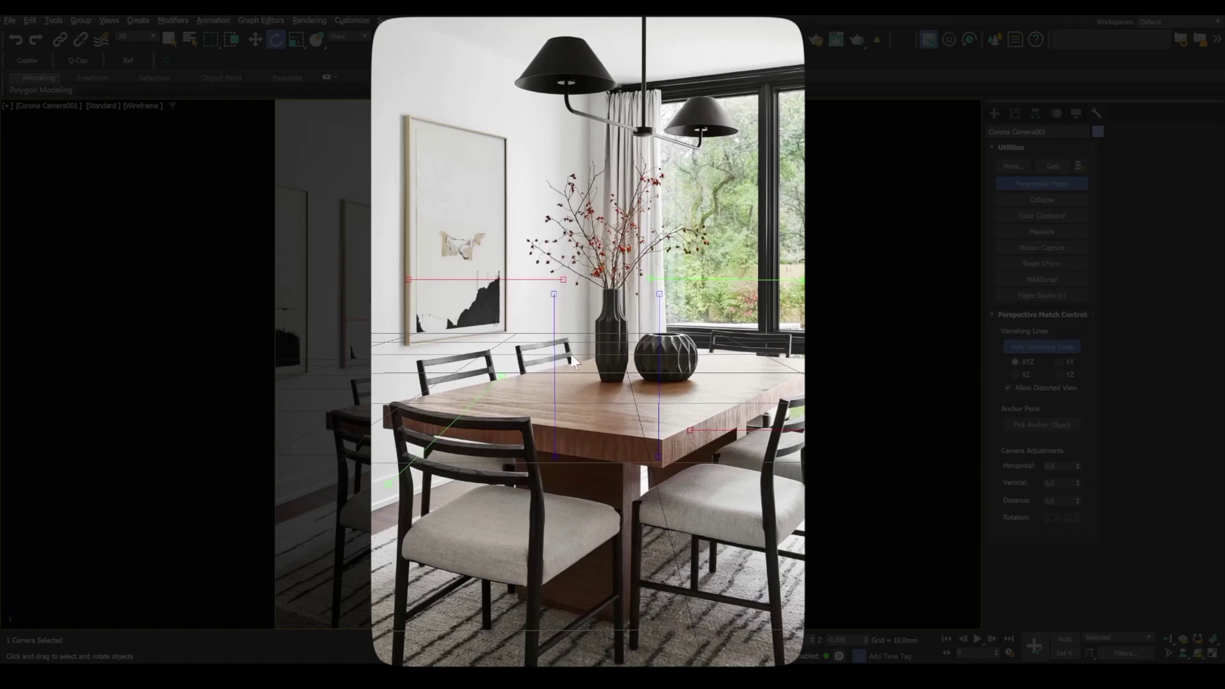
- Align the two blue vertical vanishing lines with the room's wall corner and the window's central frame
drag(555, 350, 588, 79)
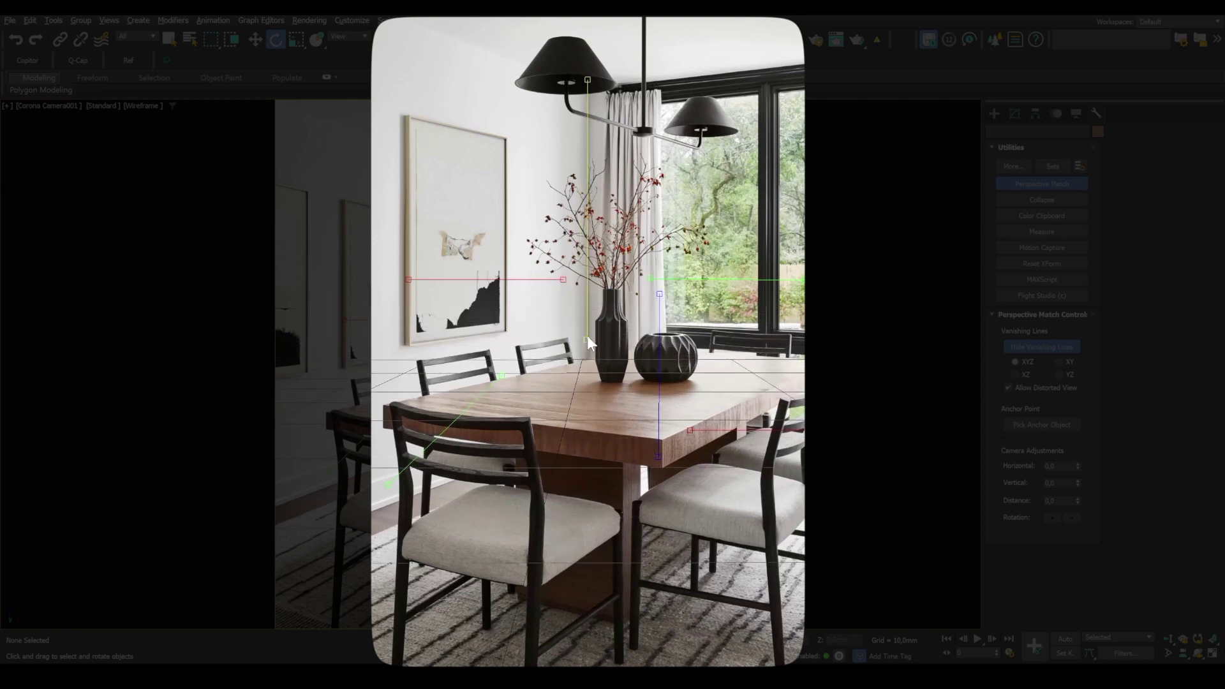
drag(587, 335, 588, 358)
drag(591, 100, 587, 84)
drag(663, 360, 779, 76)
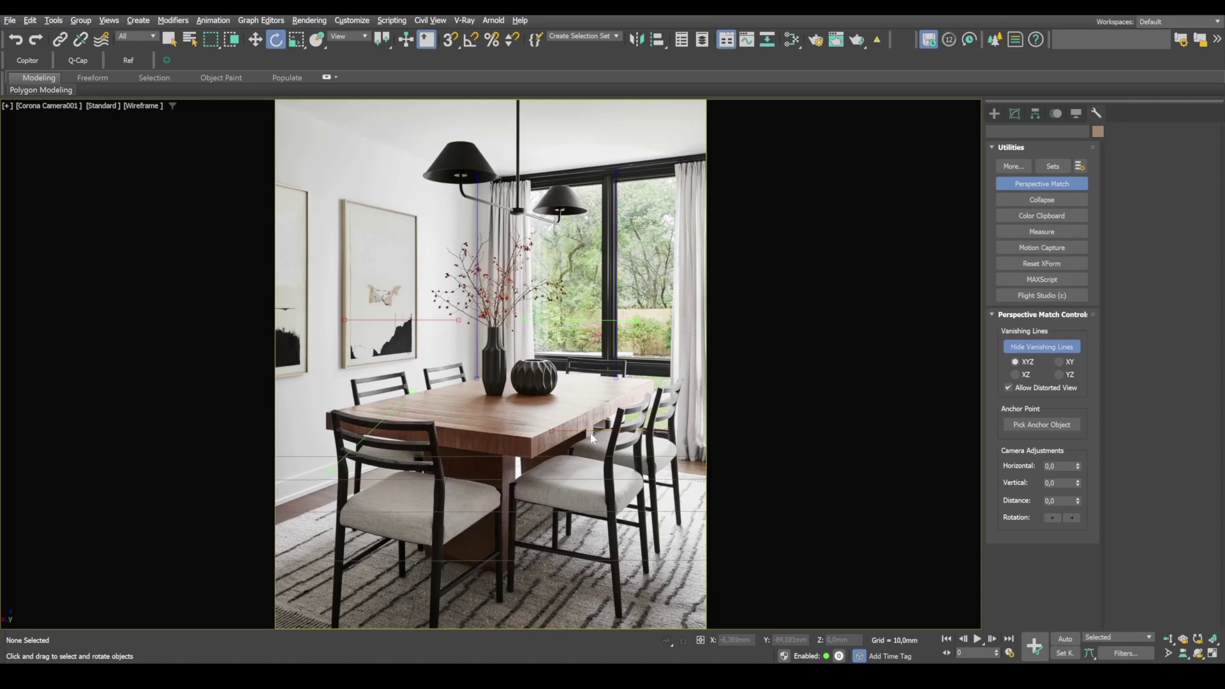
- Align the two red vanishing lines with the tabletop's front edge and the ceiling line above the window
drag(592, 432, 378, 413)
drag(453, 406, 442, 405)
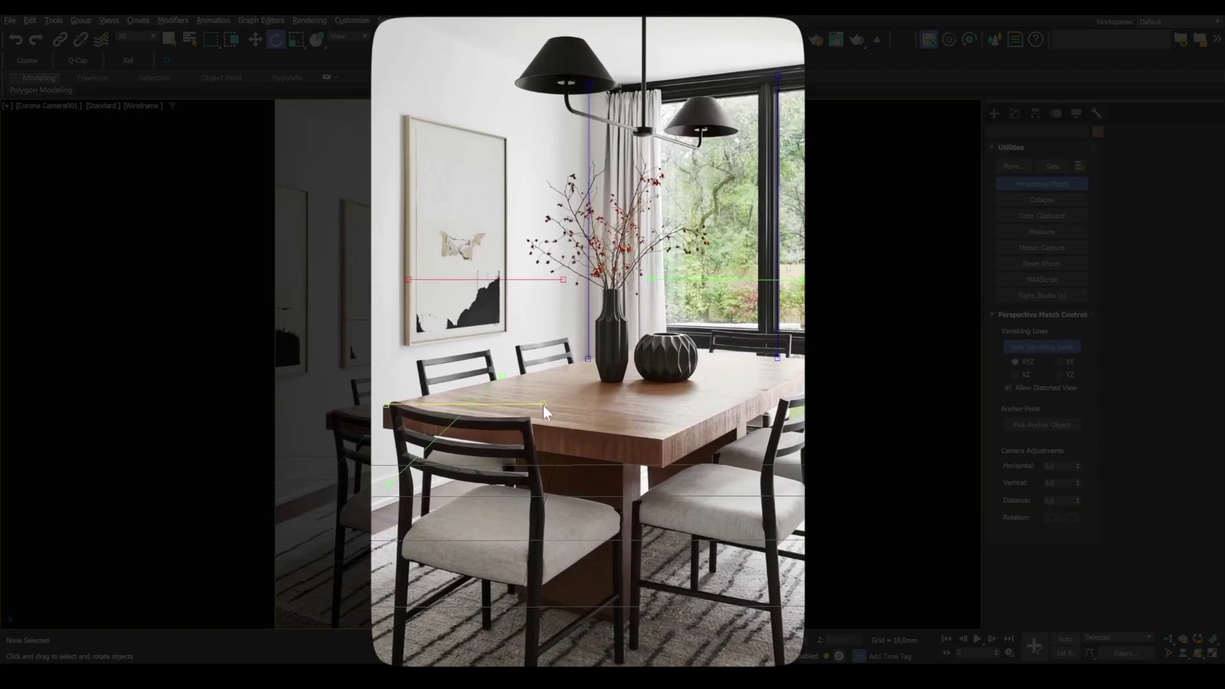
drag(545, 406, 661, 438)
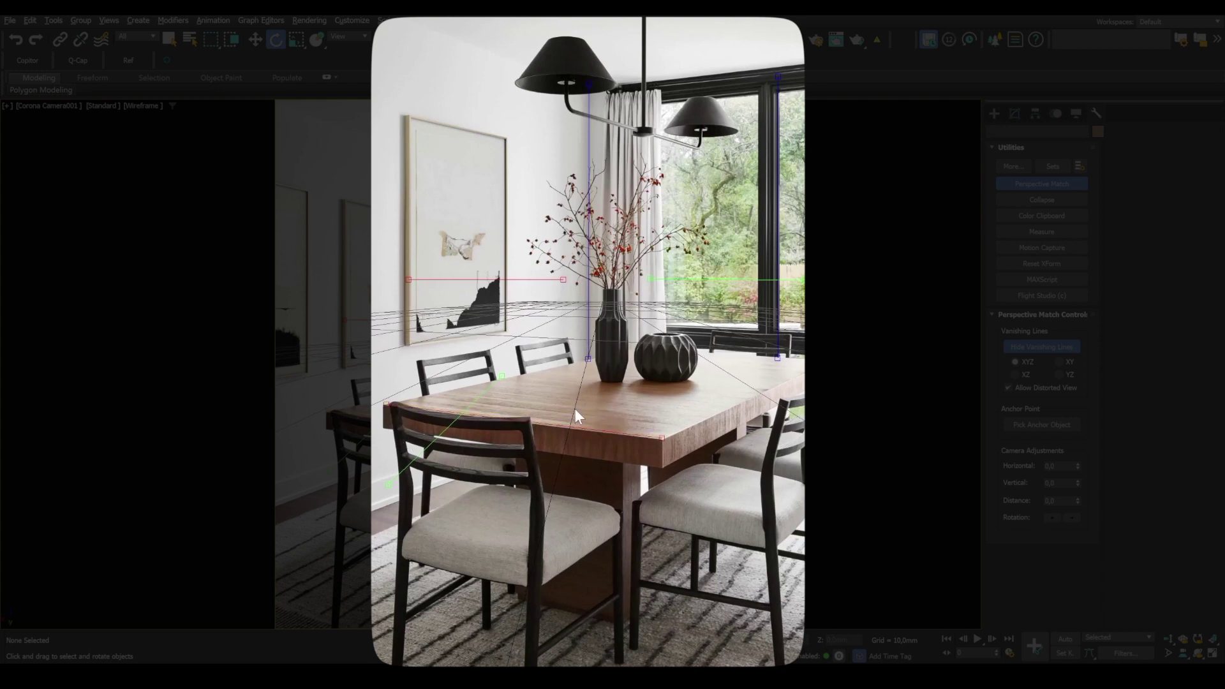
mouse_move(508, 279)
mouse_down()
mouse_move(587, 240)
mouse_move(739, 113)
mouse_move(707, 75)
mouse_move(816, 63)
mouse_up()
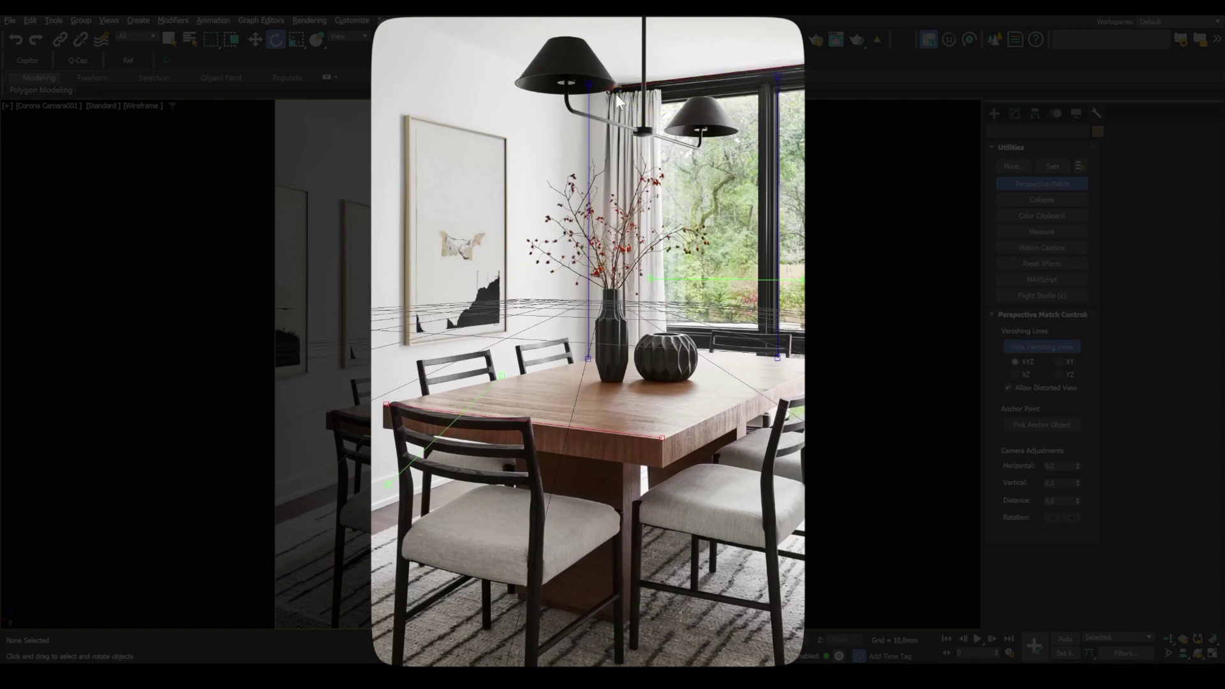
- Refine the red ceiling line's endpoint and align one green vanishing line with the top edges of the wall pictures
drag(610, 86, 619, 83)
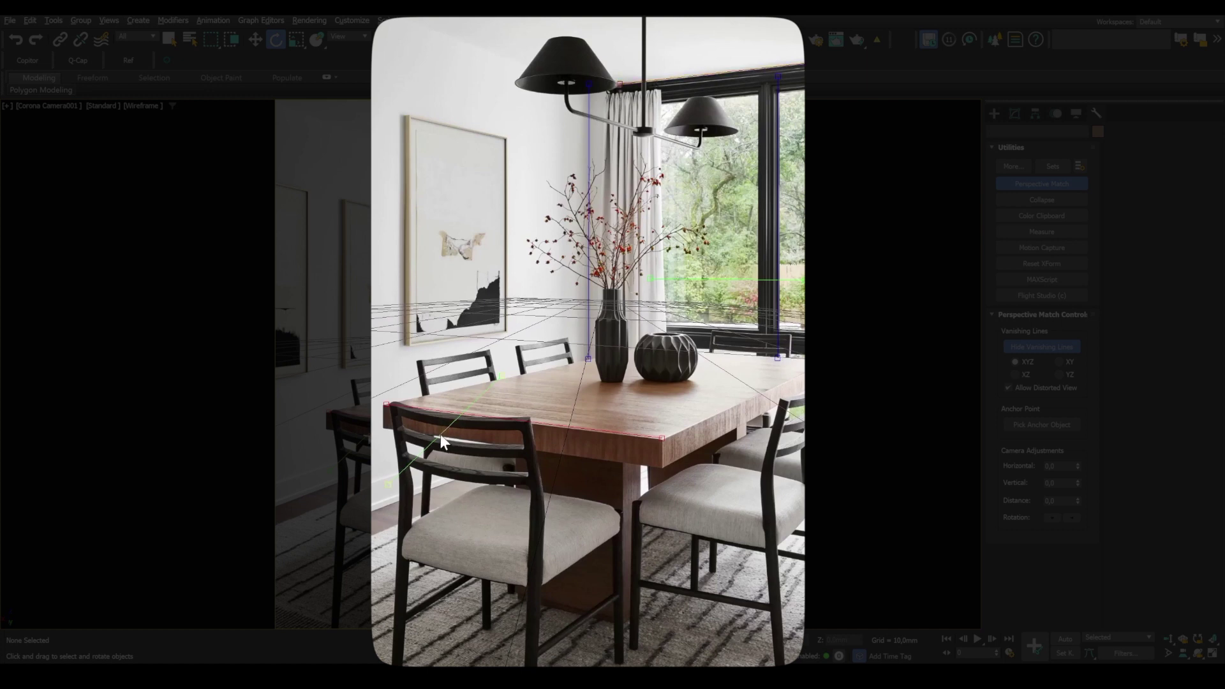
mouse_move(440, 437)
mouse_down()
mouse_move(455, 303)
mouse_move(436, 156)
mouse_move(507, 137)
mouse_up()
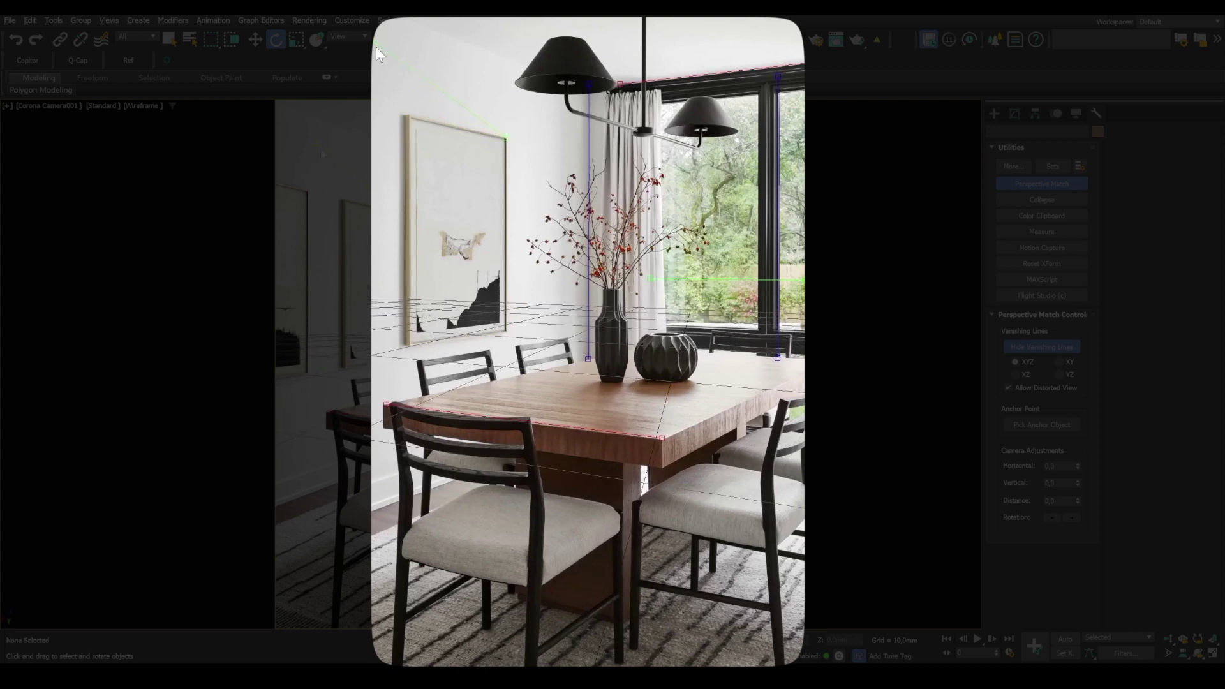
drag(374, 42, 273, 182)
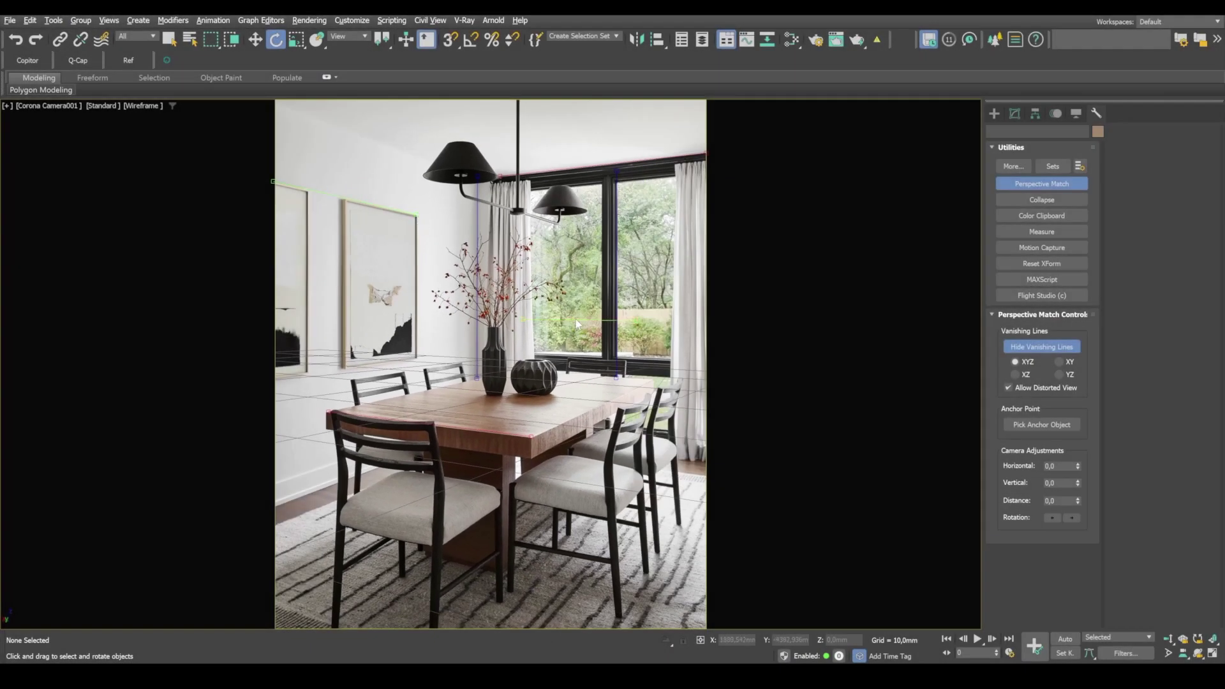
- Align the second green vanishing line with the tabletop's long side edge, starting at the table's front corner
drag(576, 319, 654, 383)
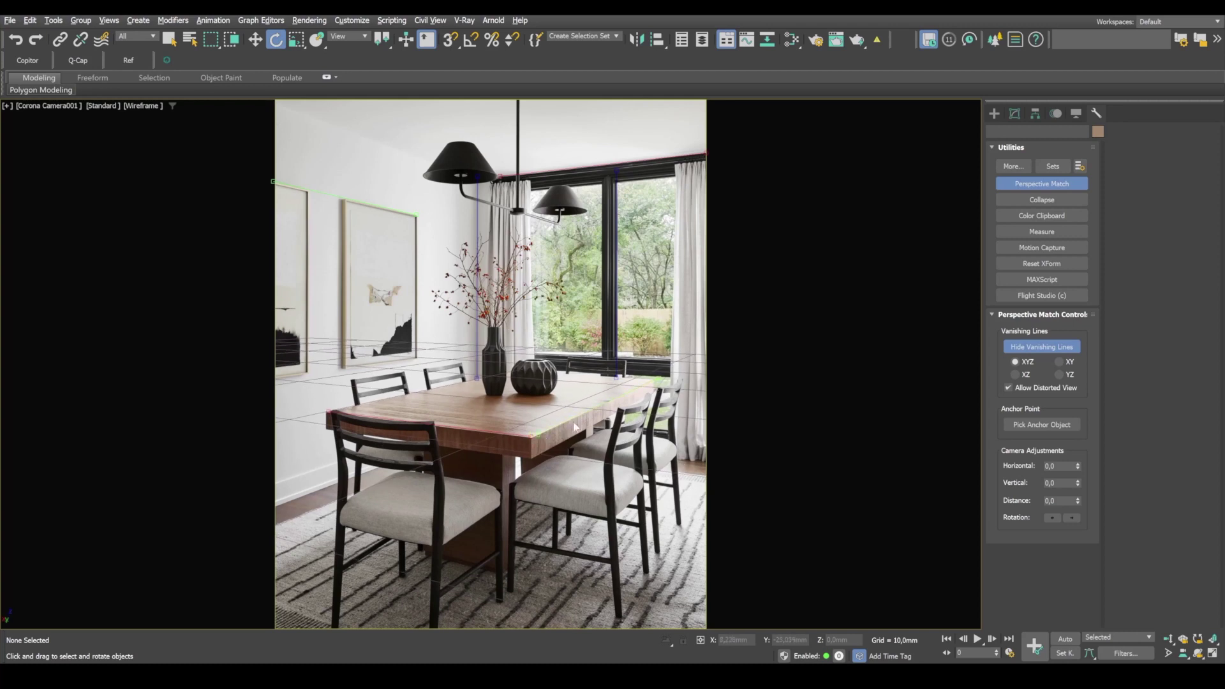
drag(659, 383, 657, 383)
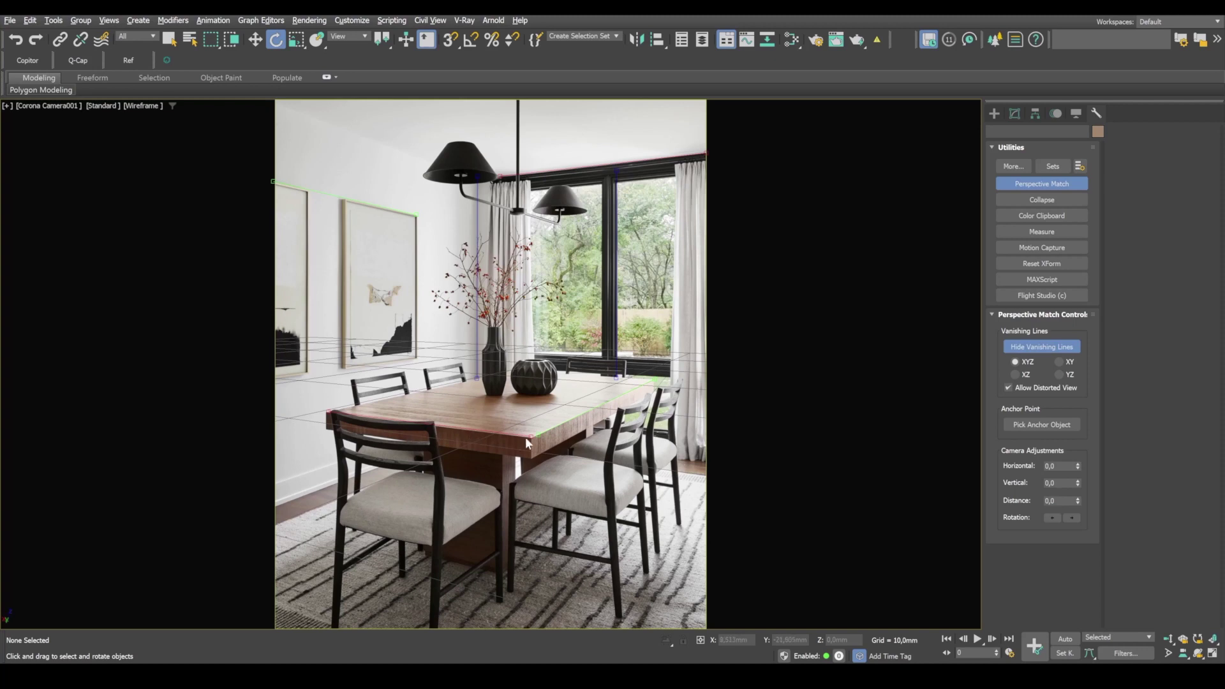
drag(525, 437, 528, 436)
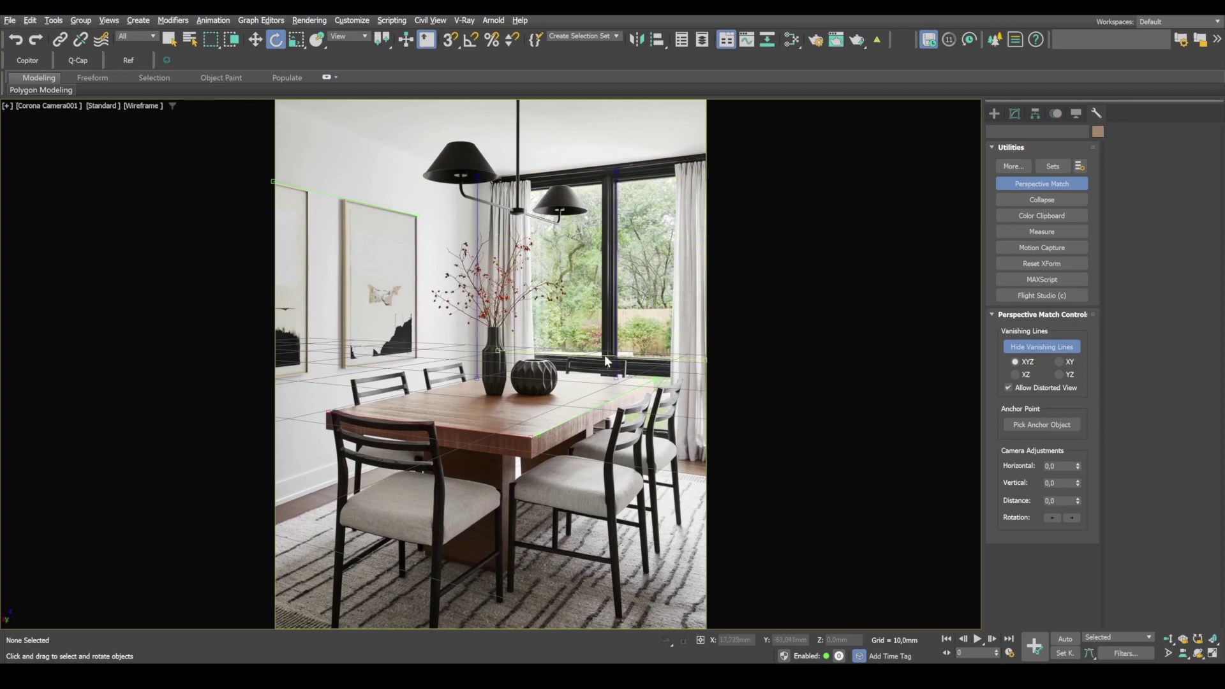
- Fine-tune the vanishing lines against the window frame, the wall pictures and the tabletop edges
drag(603, 354, 608, 348)
drag(569, 376, 603, 166)
drag(328, 195, 327, 373)
drag(329, 372, 335, 199)
drag(474, 416, 443, 426)
middle_drag(560, 264, 566, 329)
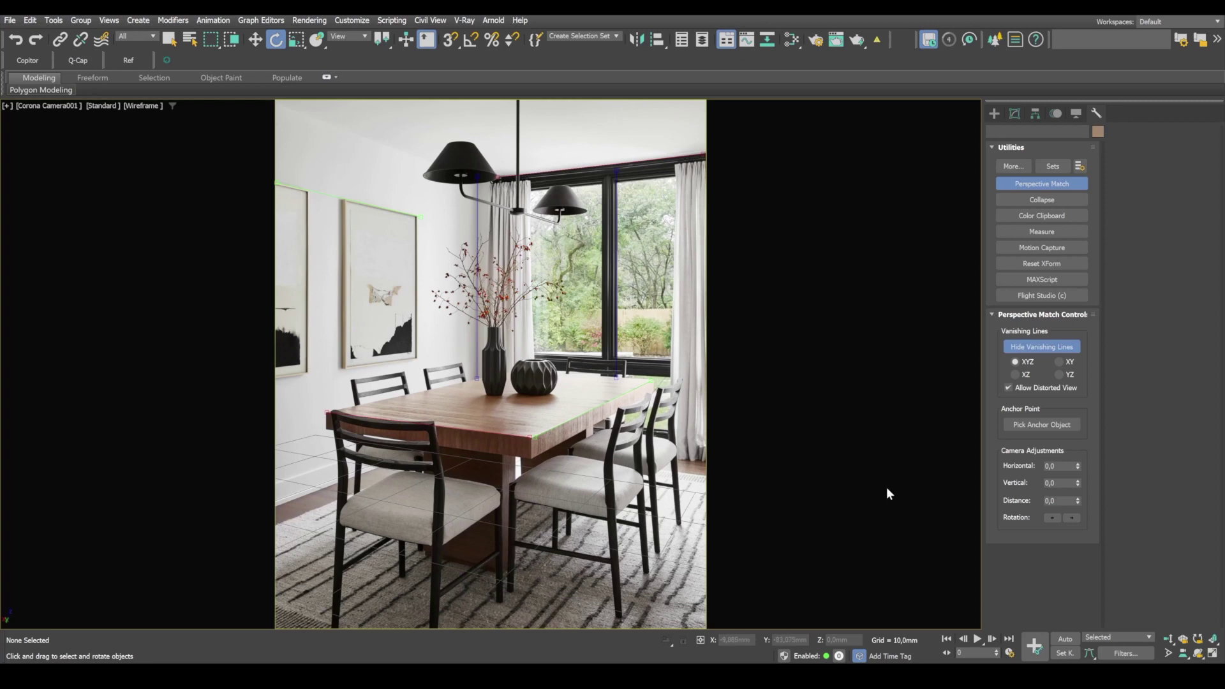
- Show all four viewports and draw a box about 292 mm long and 187 mm wide in the Perspective view
key(alt+w)
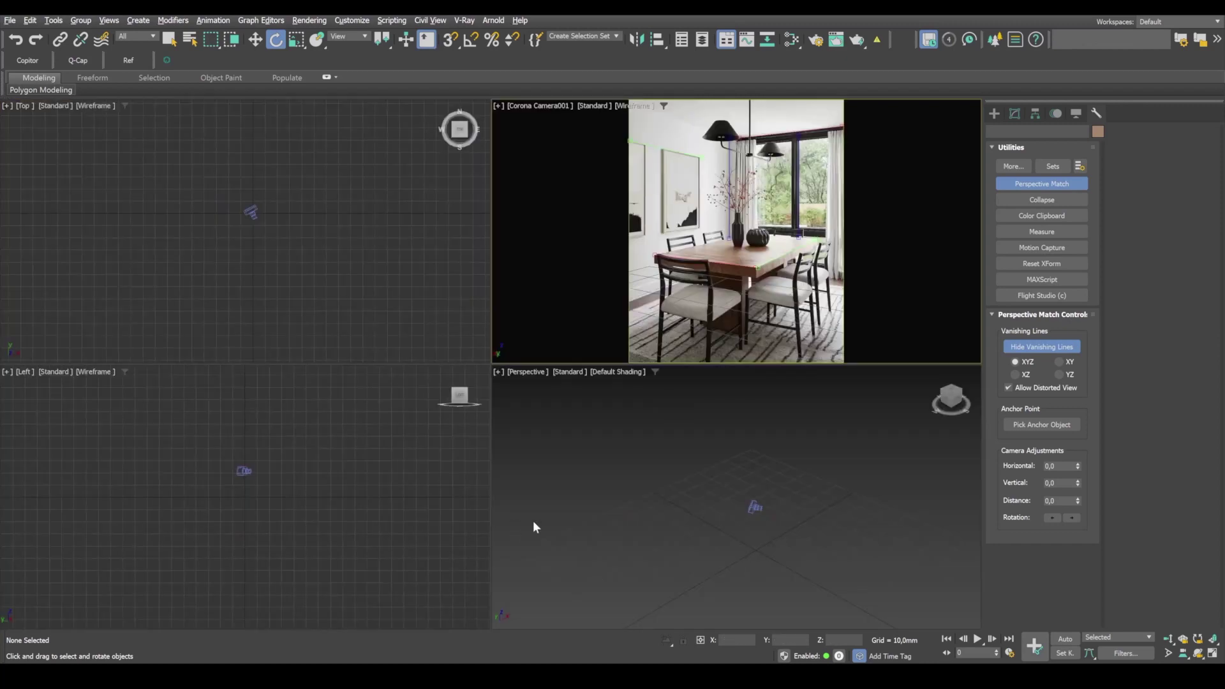
click(668, 520)
click(995, 113)
click(1015, 195)
drag(822, 525, 835, 560)
click(815, 519)
key(w)
- Set the box's length, width and height to 450 mm each
mouse_move(1082, 377)
mouse_down()
mouse_move(1127, 342)
mouse_move(1101, 374)
mouse_move(1146, 403)
mouse_up()
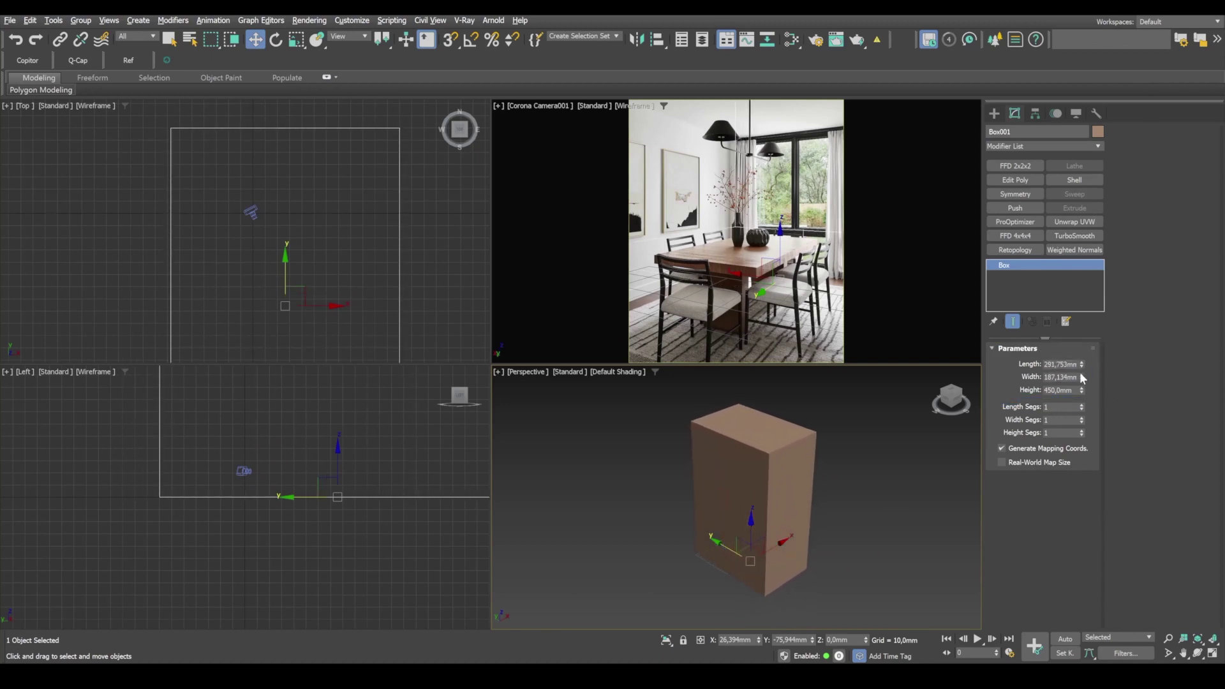
drag(1082, 377, 1085, 351)
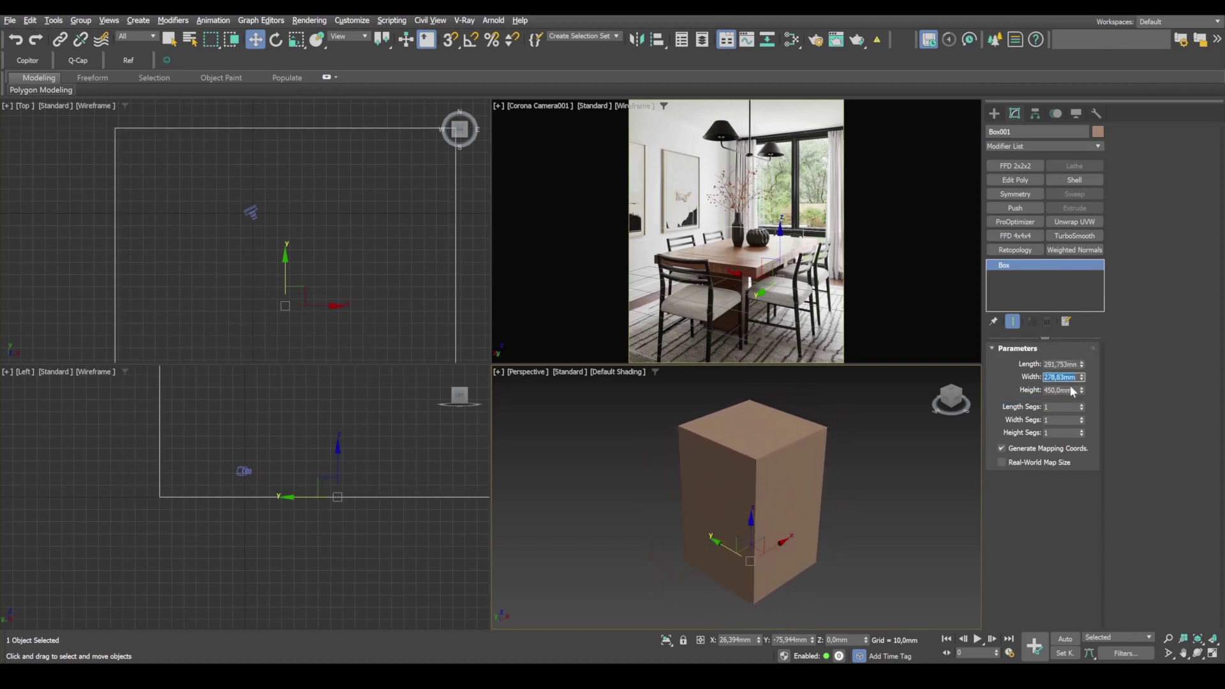
text(450)
key(Return)
double_click(1059, 364)
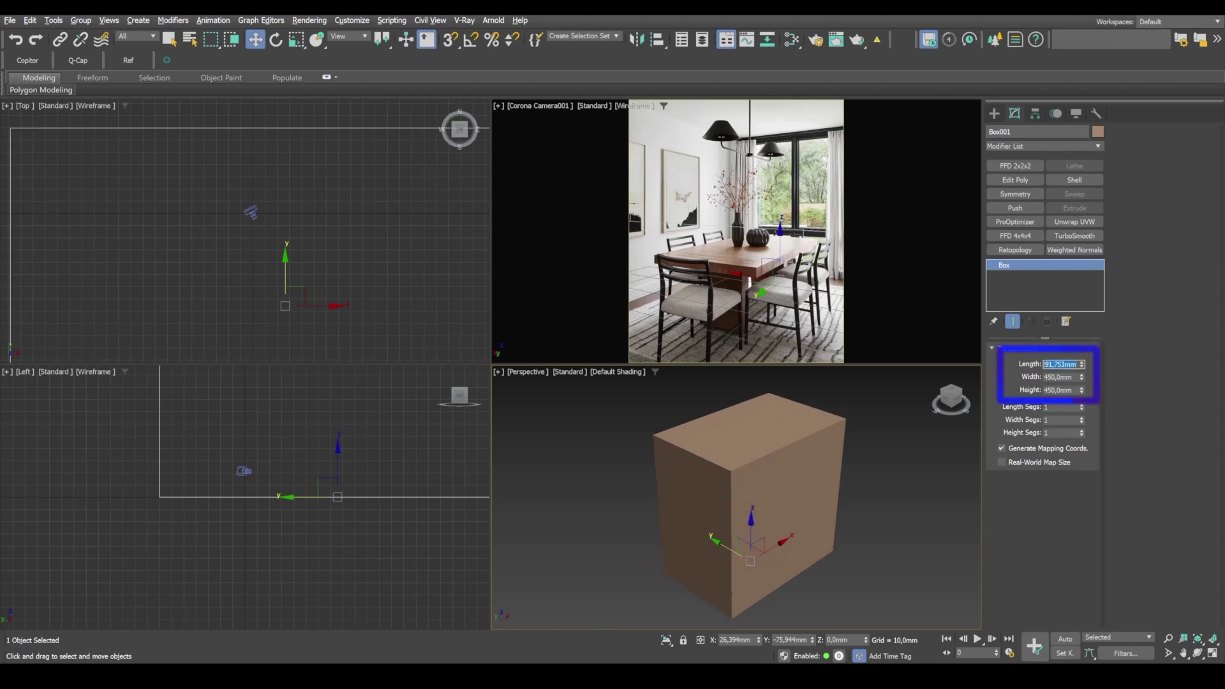
text(450)
key(Return)
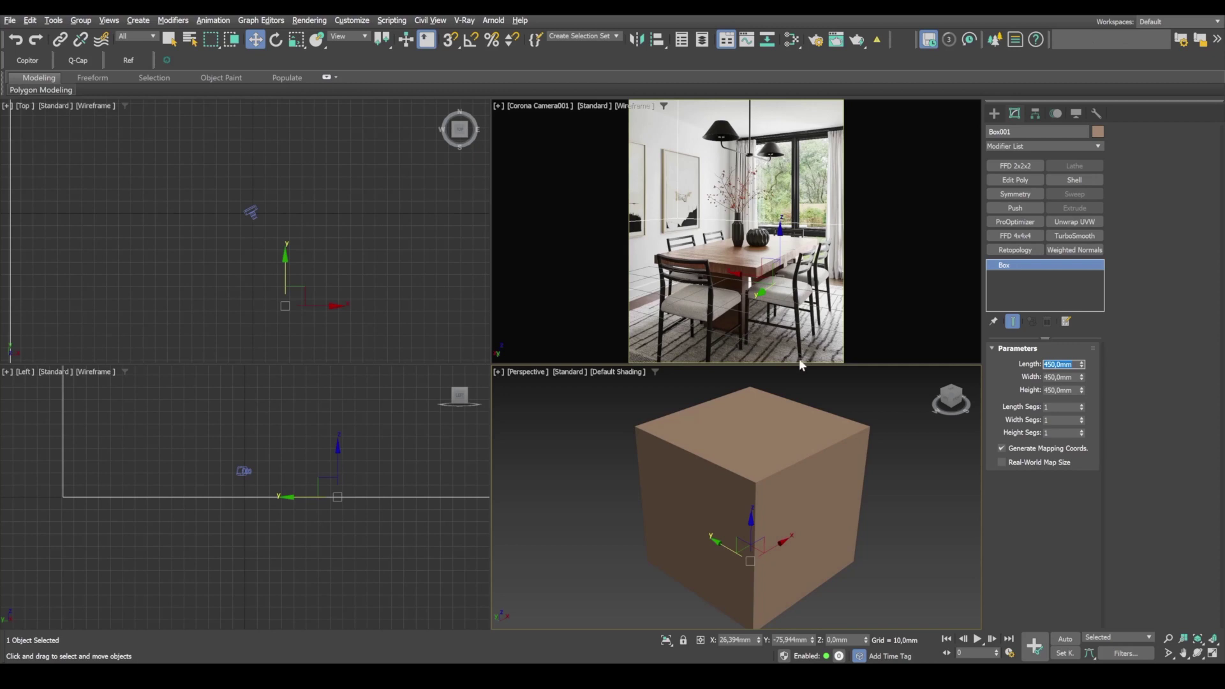
- Dolly the Corona camera back until the whole cube fits in the camera view at roughly chair scale
right_click(790, 276)
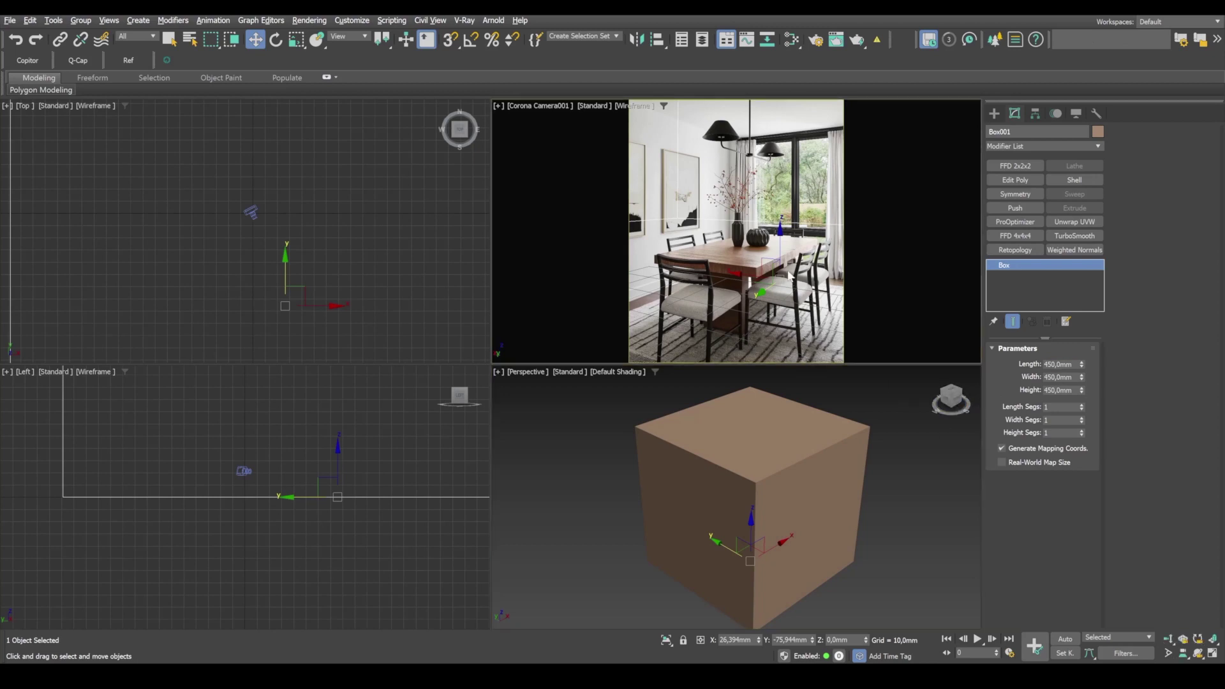
click(1166, 639)
drag(764, 259, 767, 290)
middle_drag(767, 291, 778, 388)
drag(766, 268, 791, 375)
middle_drag(741, 214, 781, 351)
drag(762, 206, 780, 312)
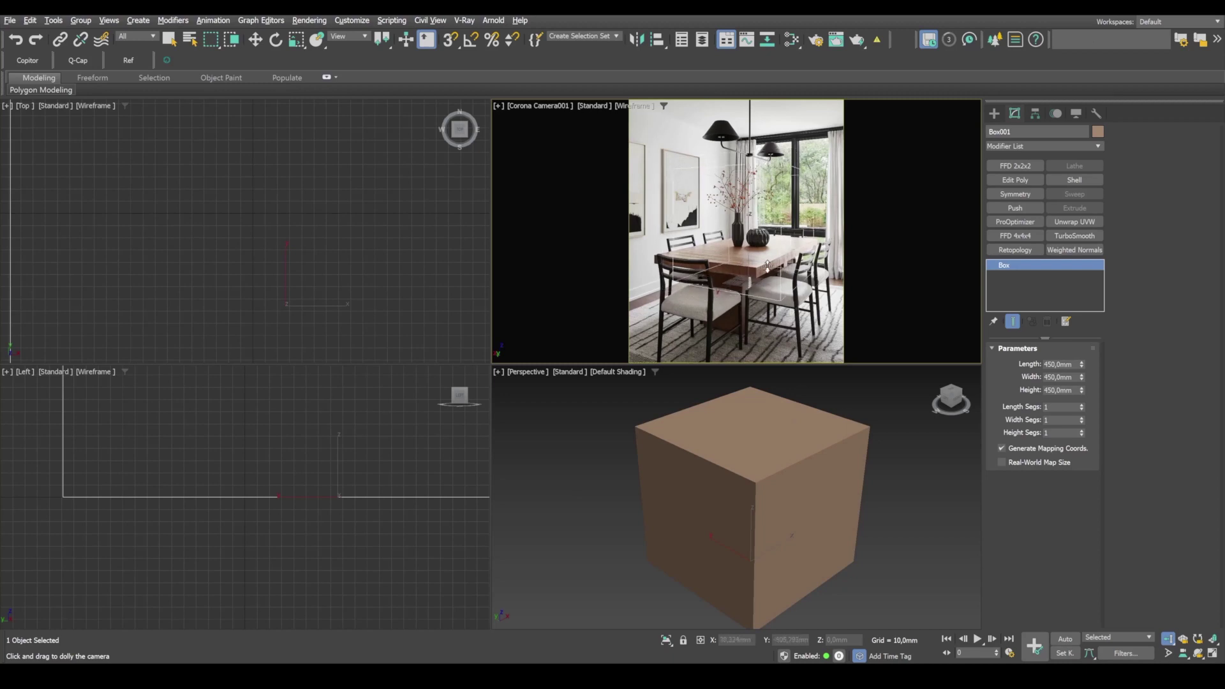
middle_drag(756, 249, 832, 401)
drag(754, 251, 782, 357)
- Maximize the camera view and fine-tune the camera dolly until the cube matches the nearest right-hand chair's seat size
key(alt+w)
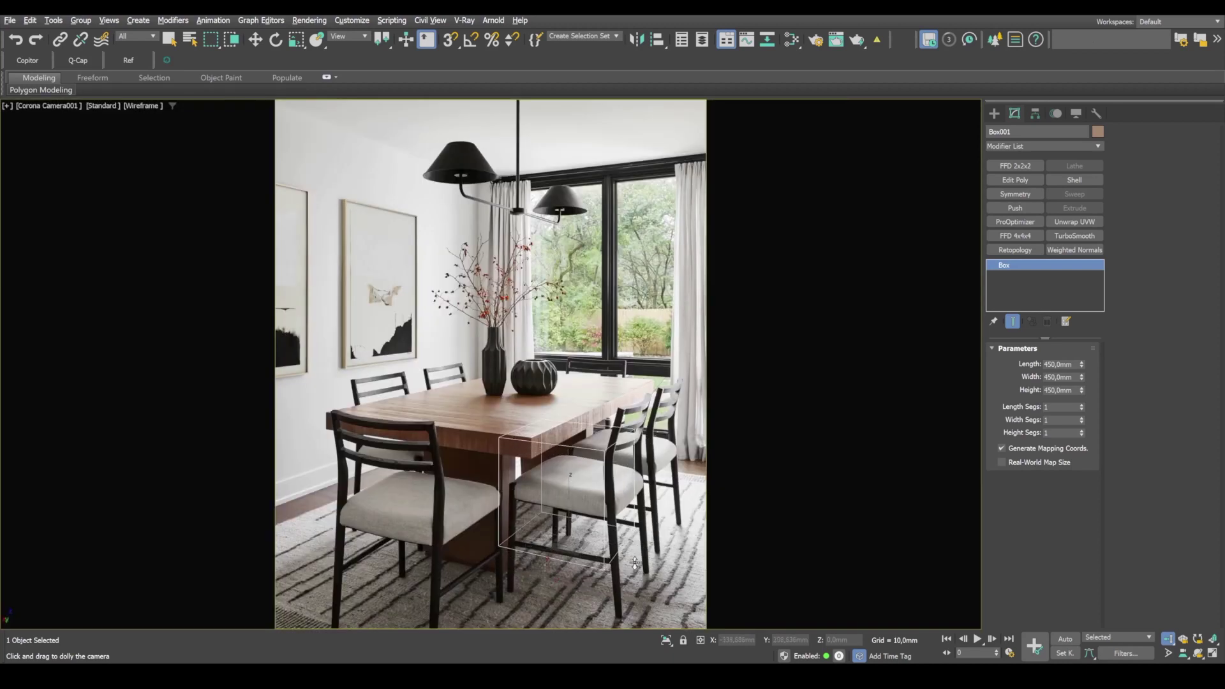
middle_drag(633, 533, 638, 559)
drag(605, 453, 607, 527)
drag(601, 478, 603, 509)
middle_drag(603, 509, 594, 492)
drag(594, 491, 588, 488)
right_click(577, 467)
- Switch the camera view to Default Shading and keep the cube displayed as see-through
click(146, 105)
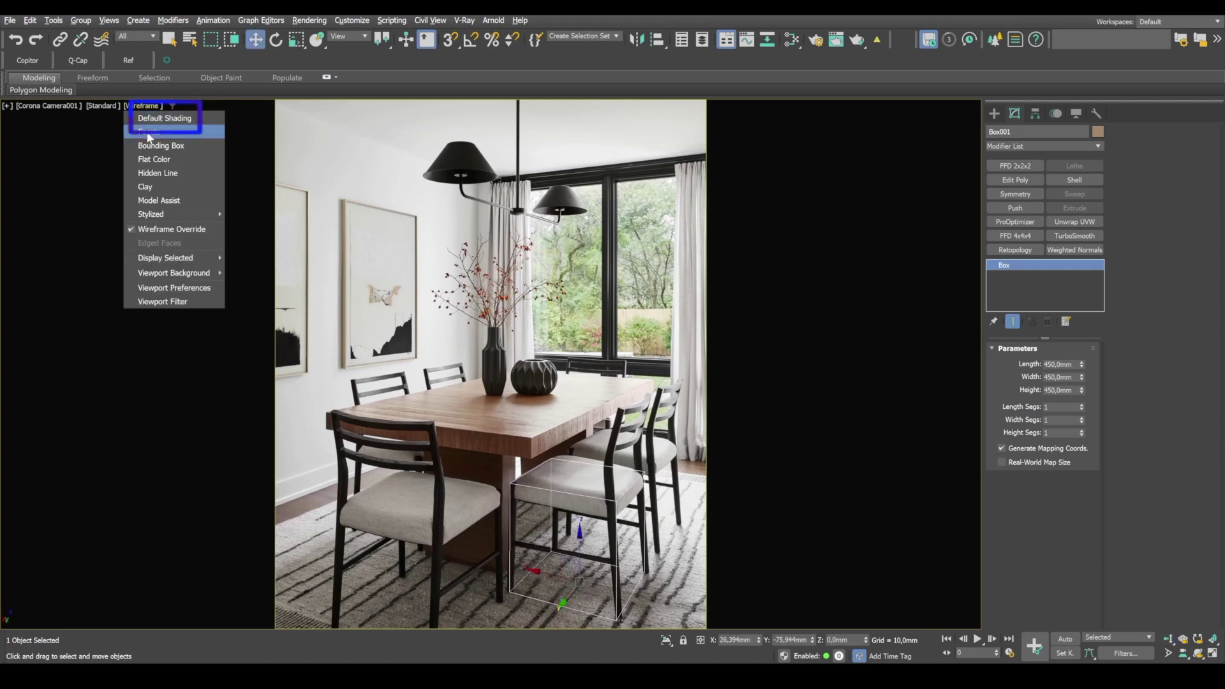
click(152, 119)
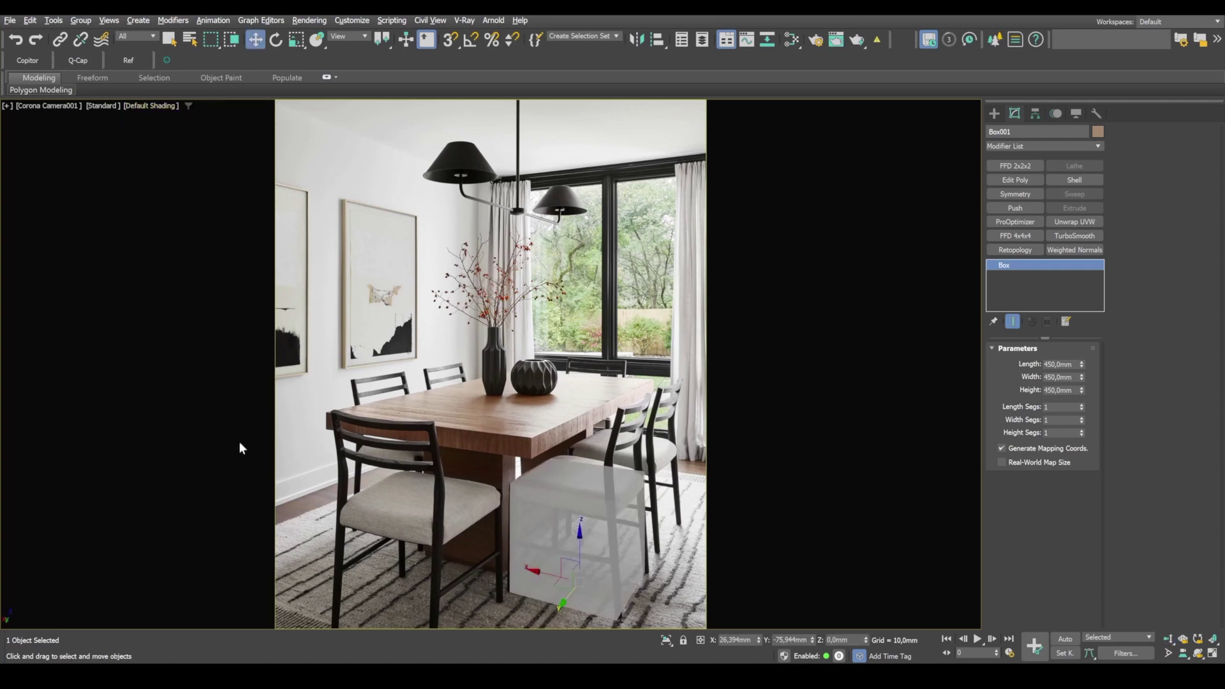
key(alt+x)
key(alt+x)
- Create a second box over the dining table, about 2445 mm long and 1041 mm wide
click(994, 113)
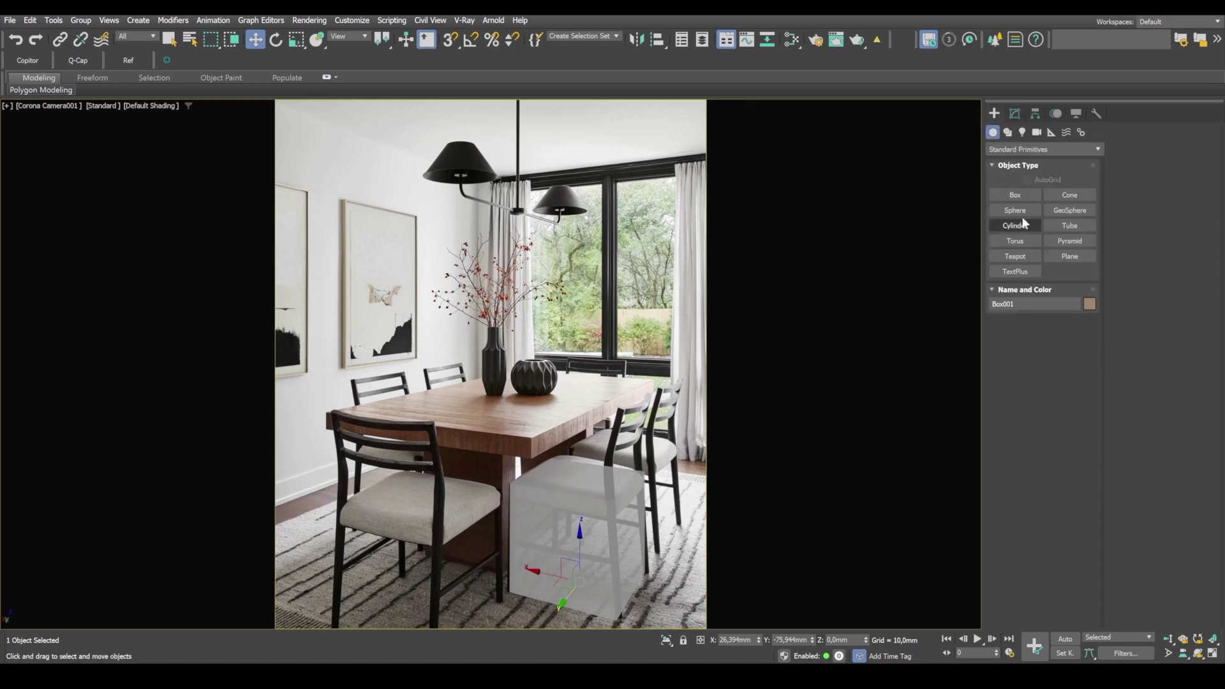
click(1015, 195)
drag(356, 550, 674, 460)
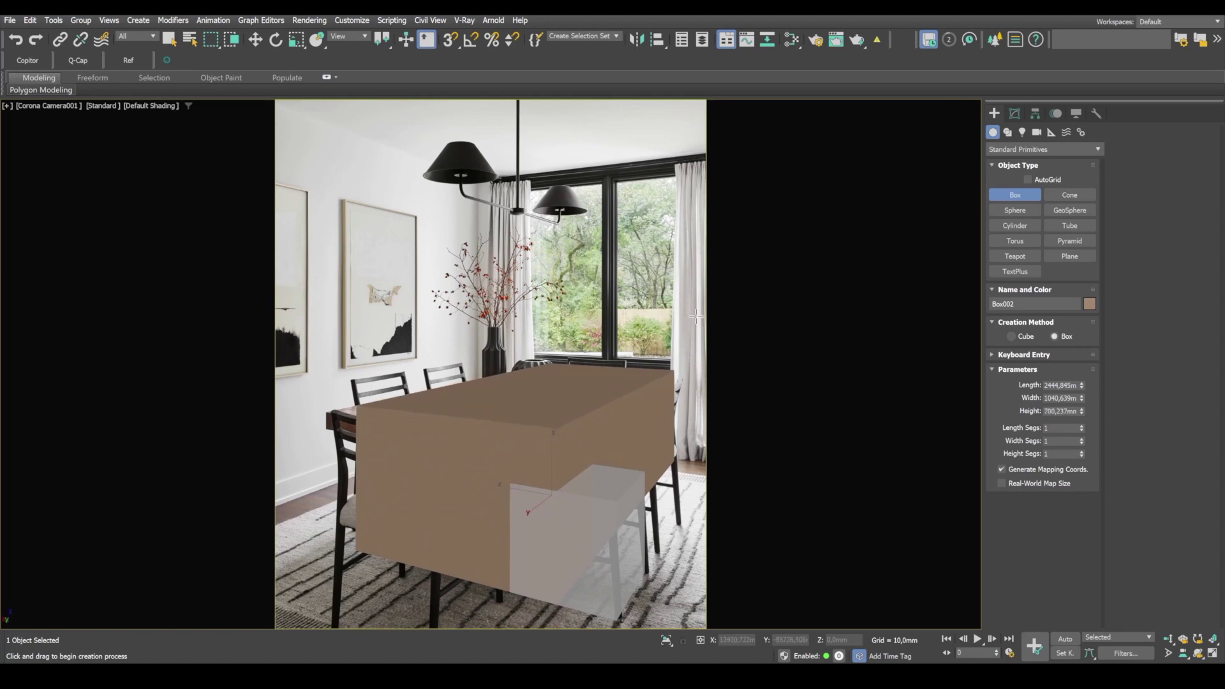
click(696, 307)
key(w)
- Move the table box along Y toward the camera, make it see-through and show edged faces
click(531, 503)
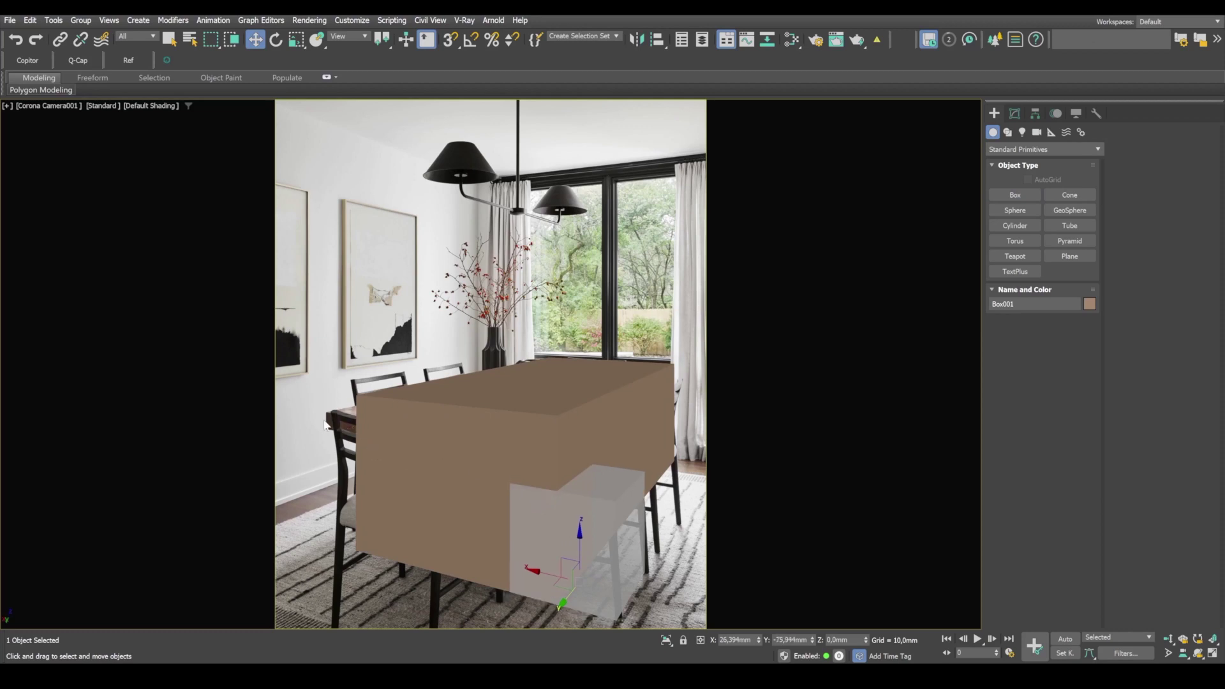
click(447, 489)
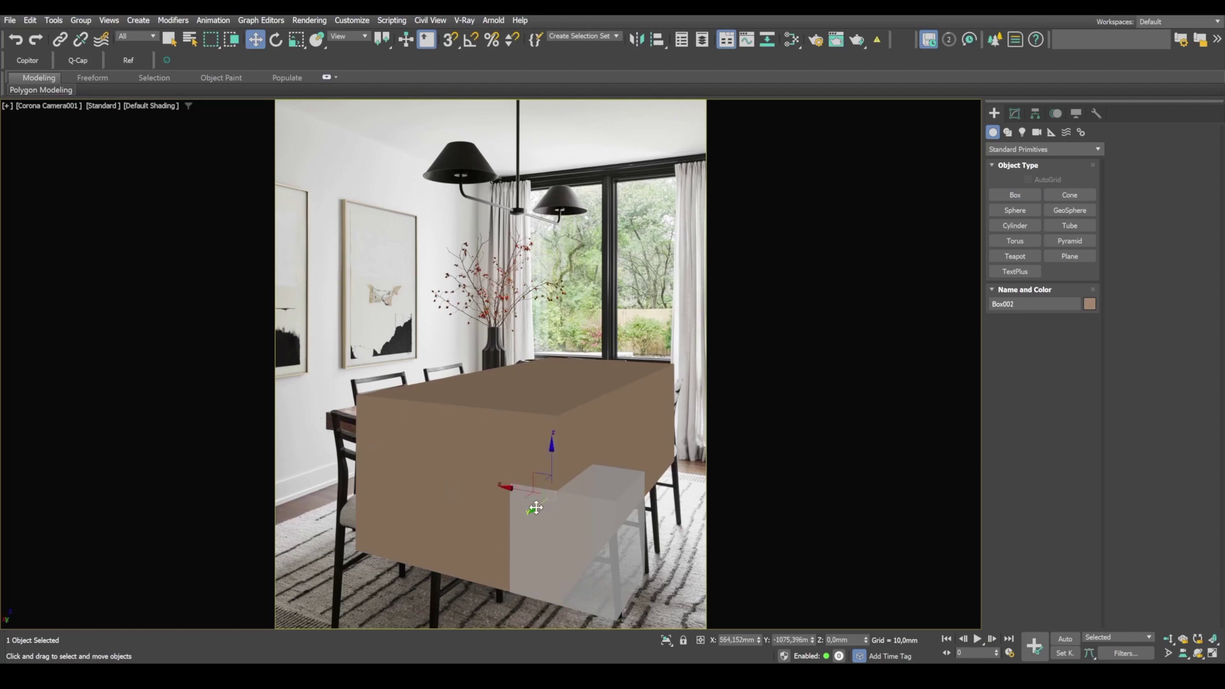
mouse_move(535, 507)
mouse_down()
mouse_move(524, 509)
mouse_move(532, 514)
mouse_up()
key(alt+x)
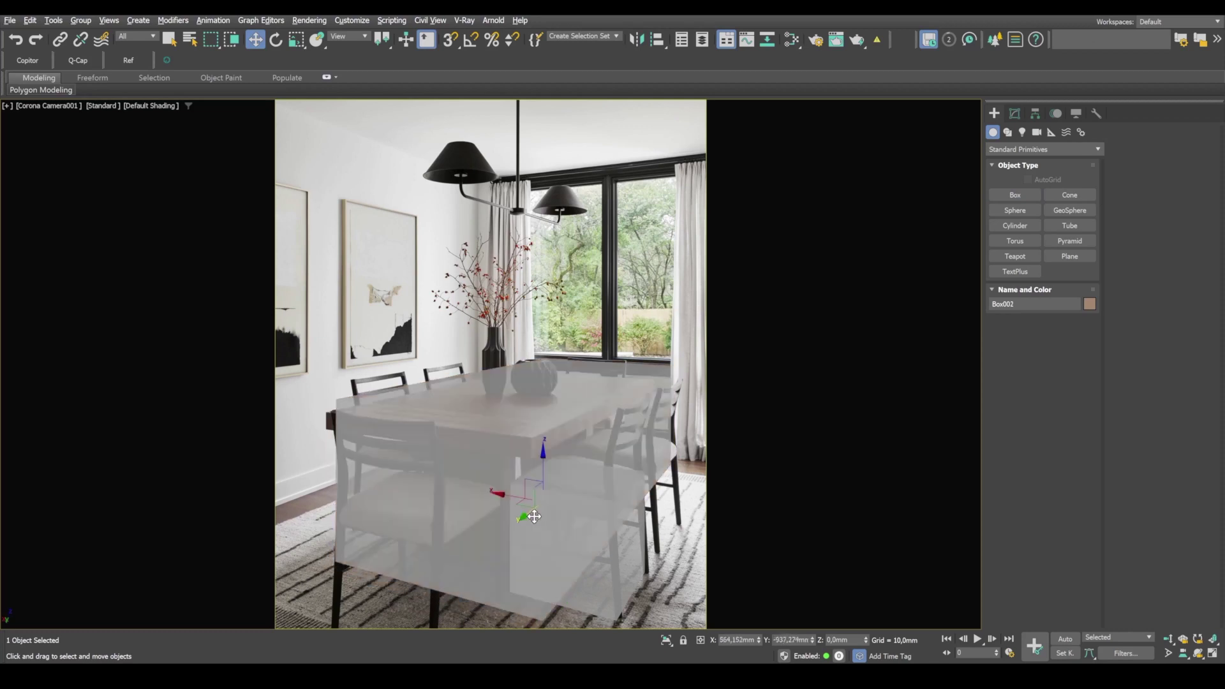
key(F4)
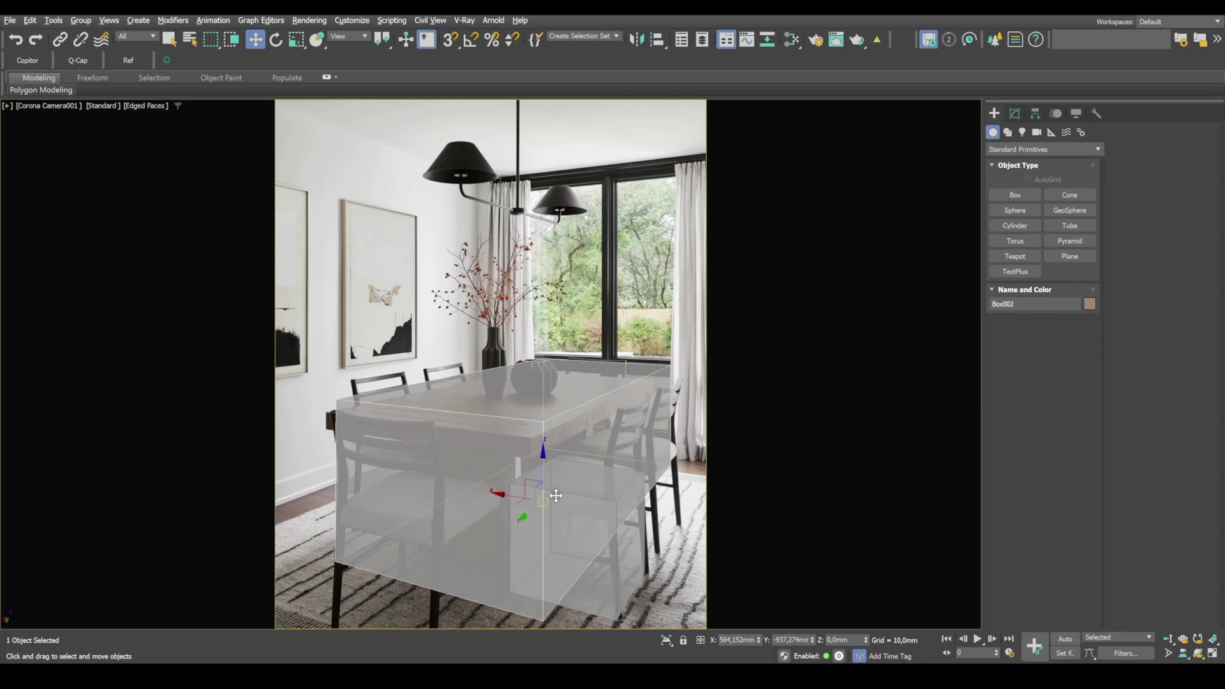
- Position the table box so its top lines up with the tabletop's front edge, and set its height to 750 mm
drag(511, 498, 394, 564)
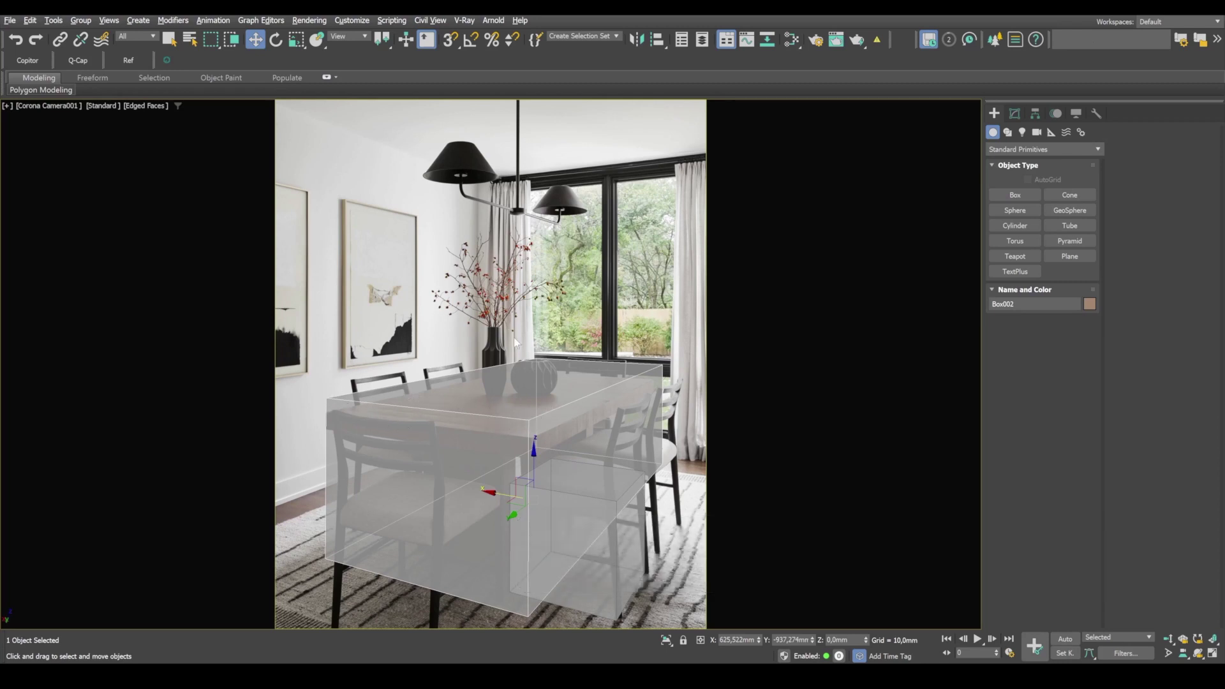
middle_drag(539, 504, 536, 556)
click(1015, 113)
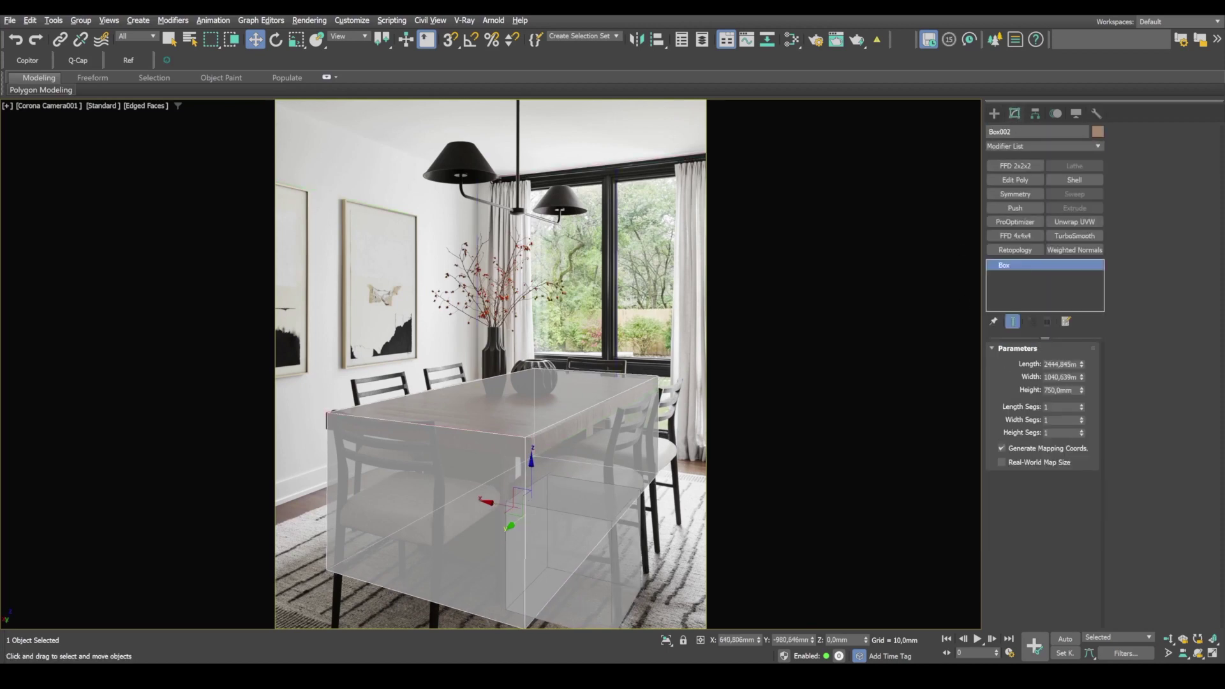
- Fit the table box to the tabletop by adjusting its length to about 2256 mm, its Y position and its width to about 1083 mm
drag(1082, 364, 1082, 375)
drag(519, 523, 512, 524)
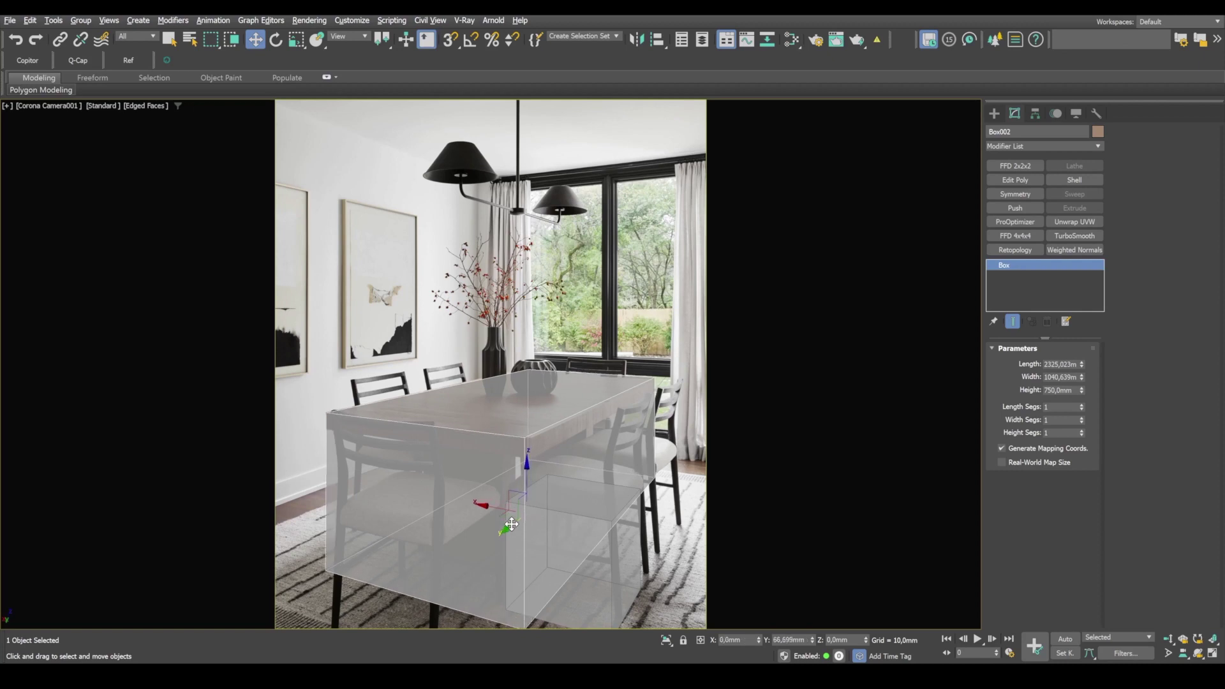
drag(1081, 364, 1081, 369)
drag(511, 529, 509, 529)
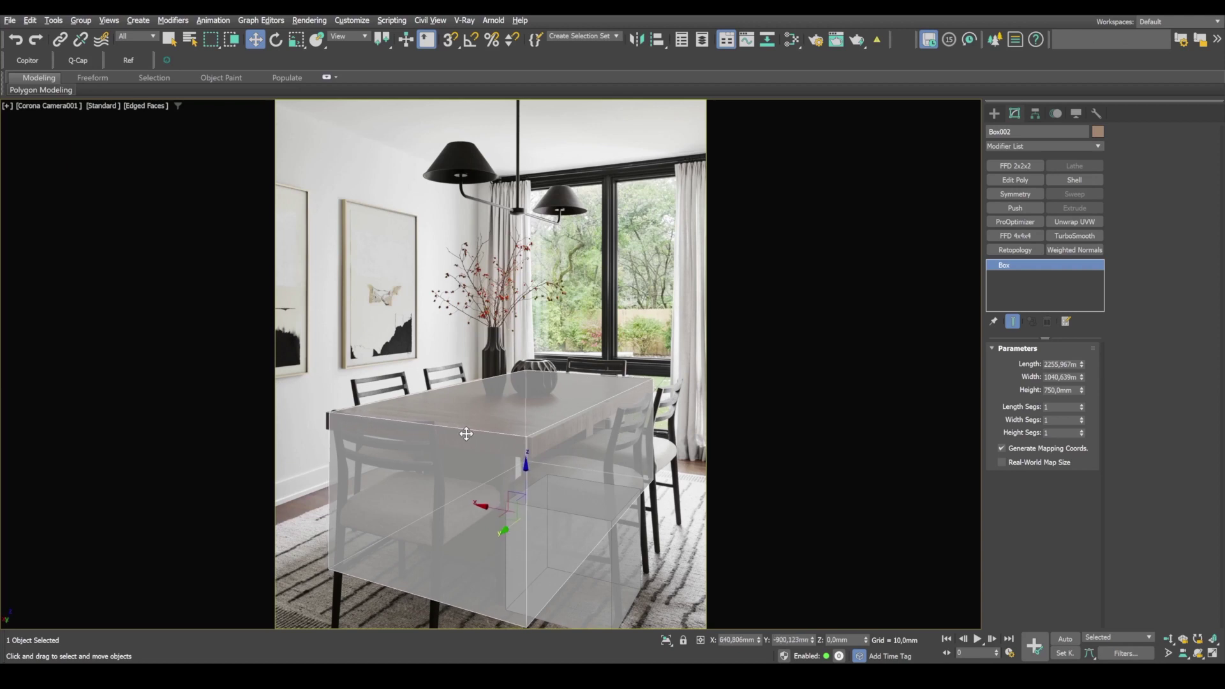
drag(1083, 378, 1083, 378)
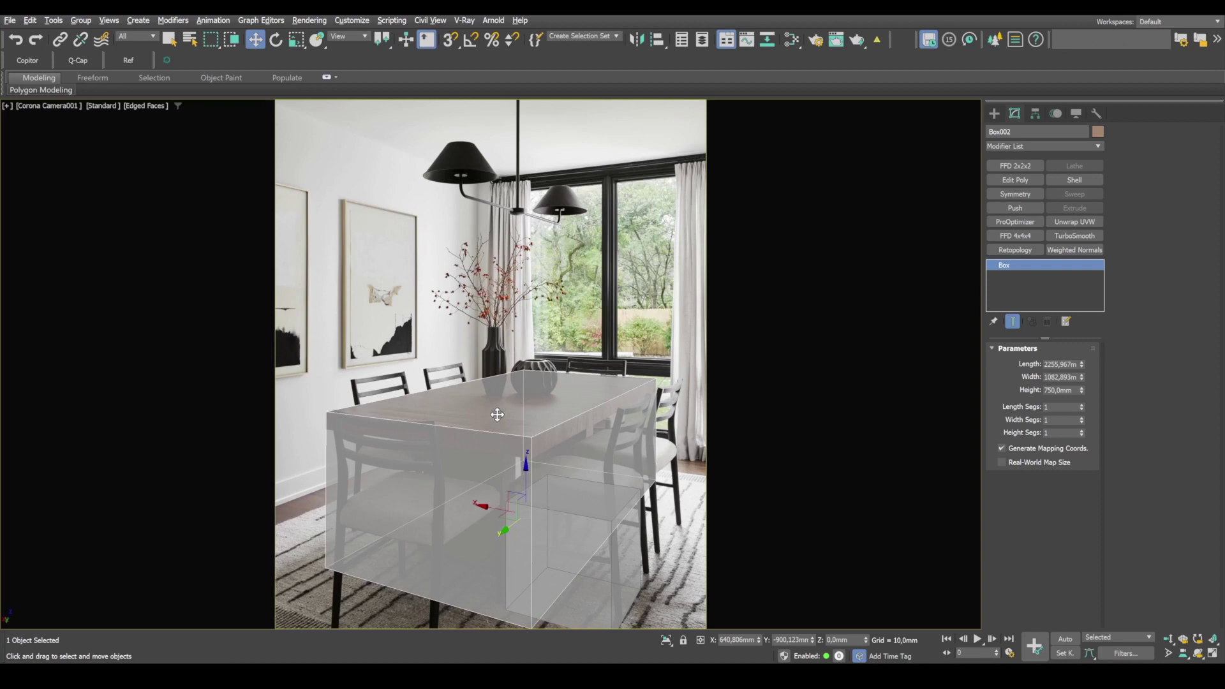
- Move the 450 mm cube in X and Y so it sits under the right-hand chair's seat
click(613, 584)
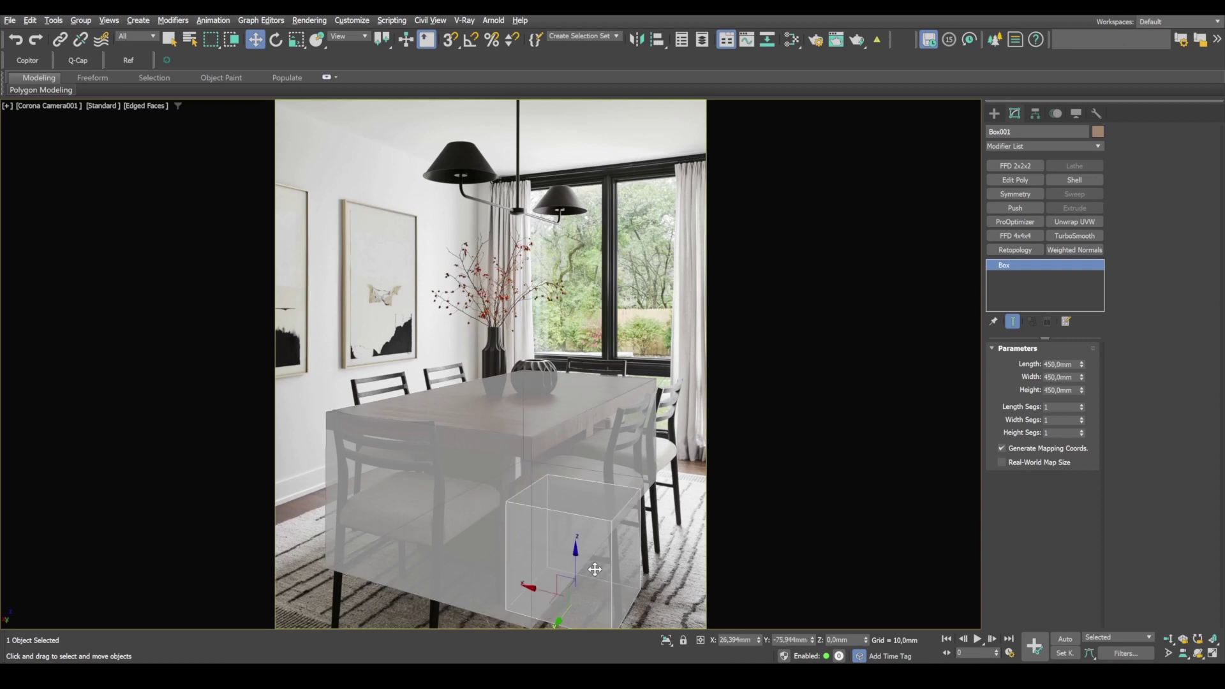
drag(568, 617, 542, 566)
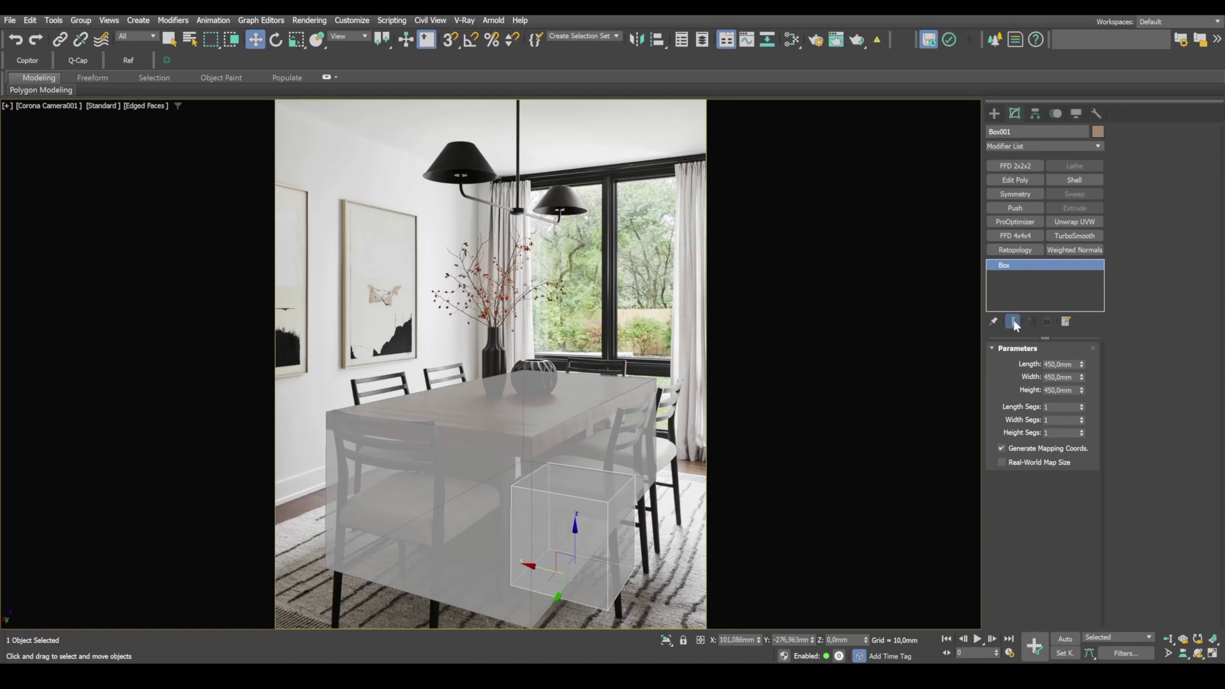
- Create a box along the picture wall, about 3632 mm long and 113 mm wide, with a height of 2800 mm
click(994, 114)
click(1011, 197)
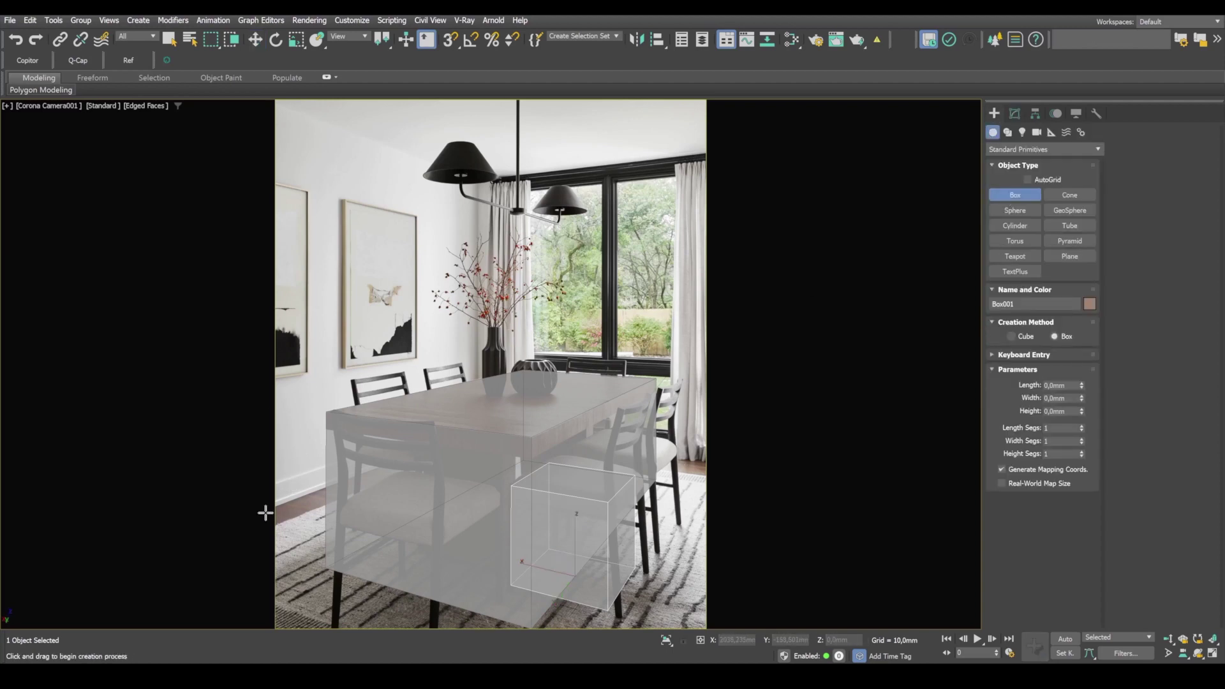
drag(141, 534, 481, 423)
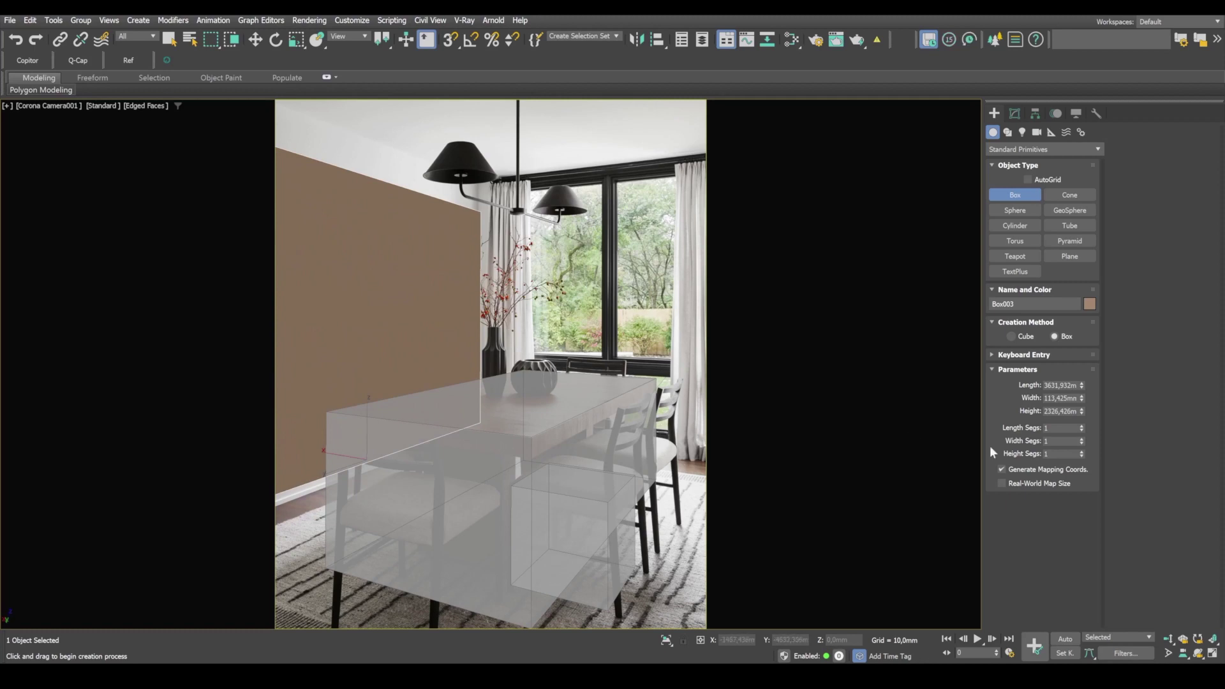
click(1060, 412)
key(Return)
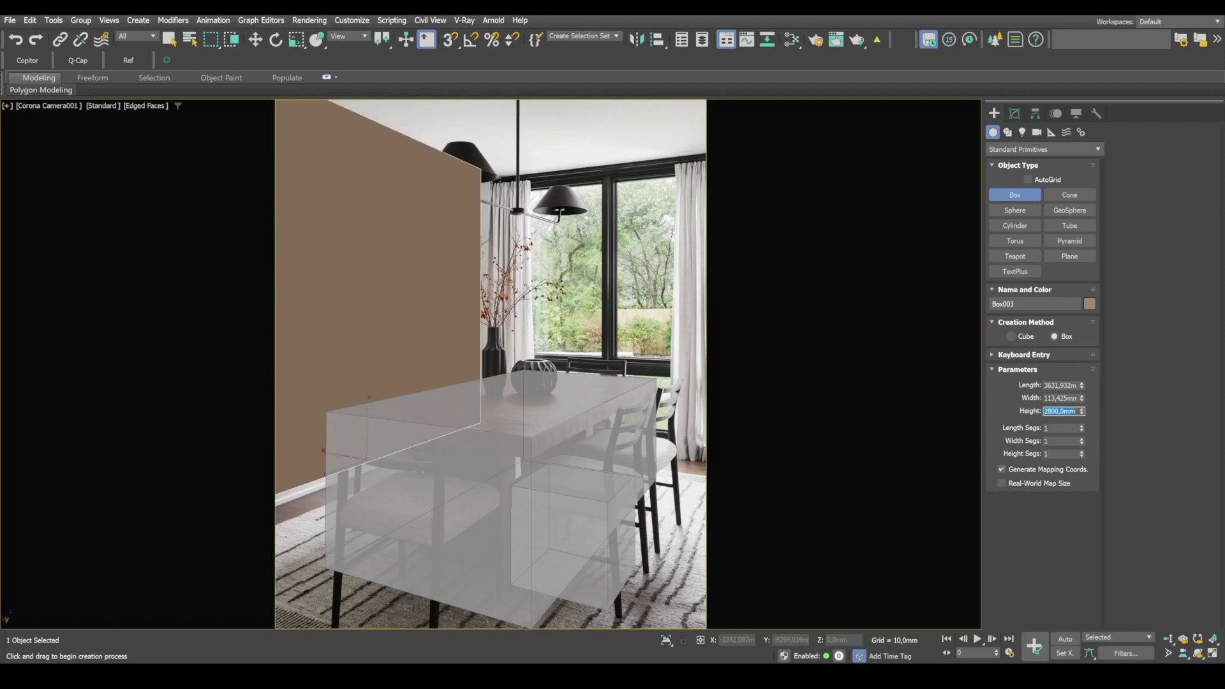
right_click(750, 396)
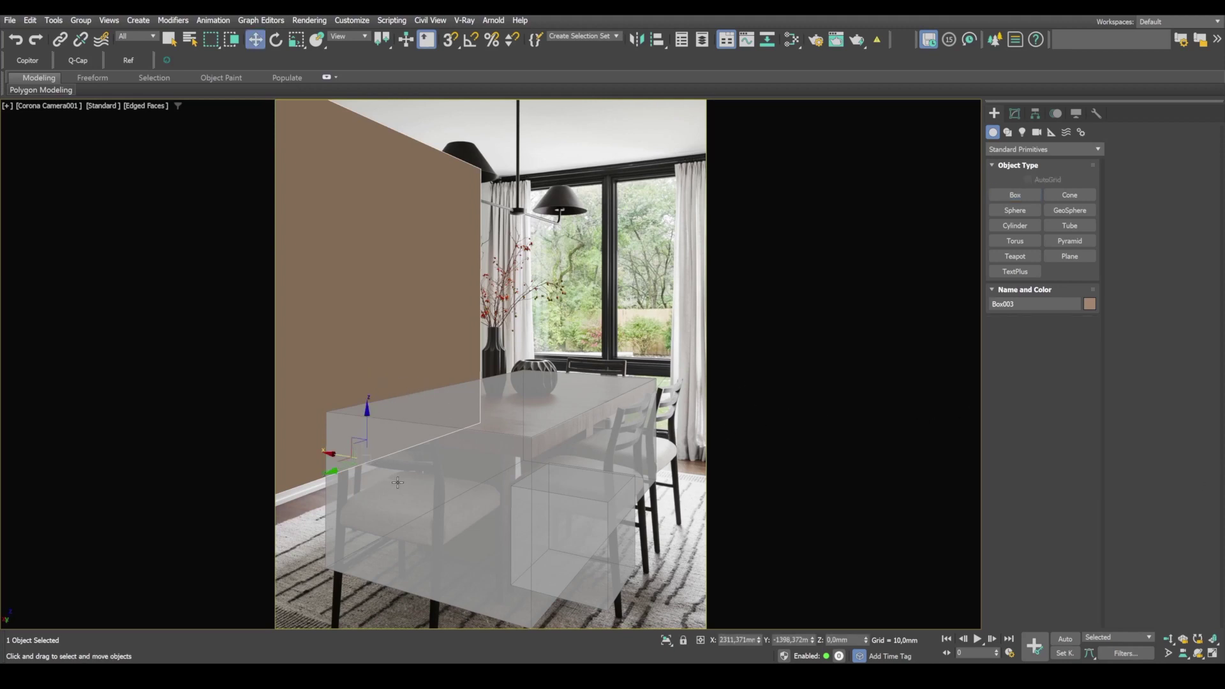
- Make the wall box see-through and move it along X to about 2239 mm, lining it up with the picture wall
key(alt+x)
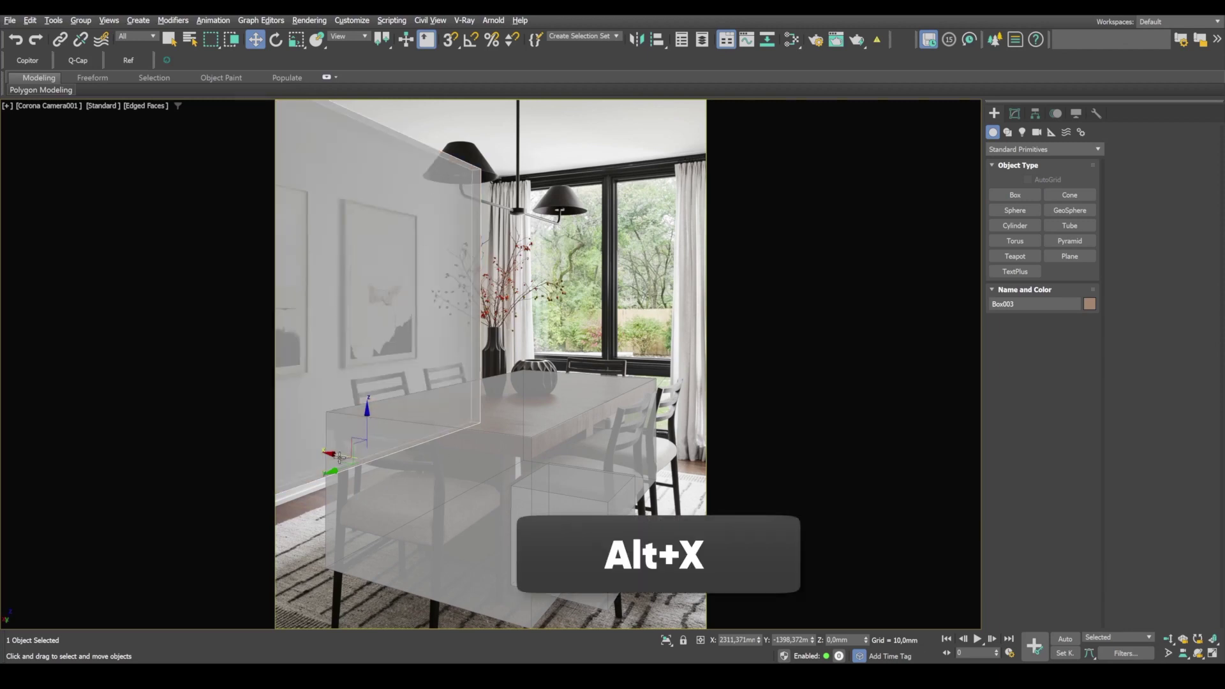
drag(339, 455, 269, 454)
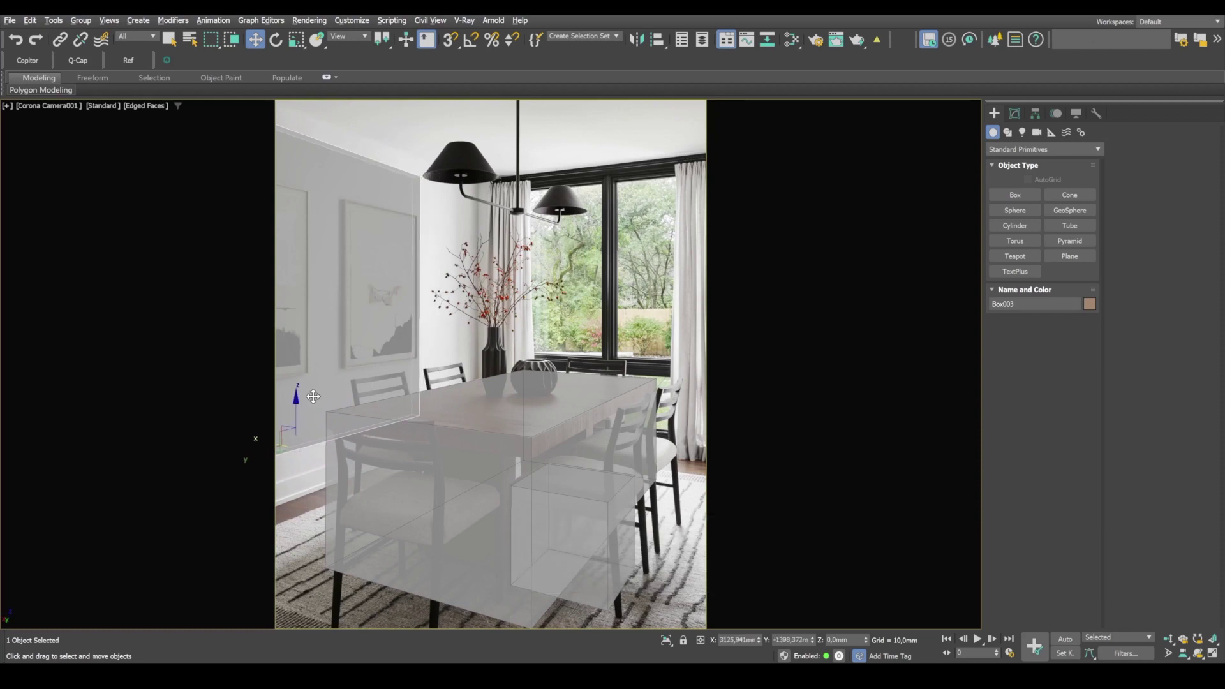
drag(266, 439, 348, 453)
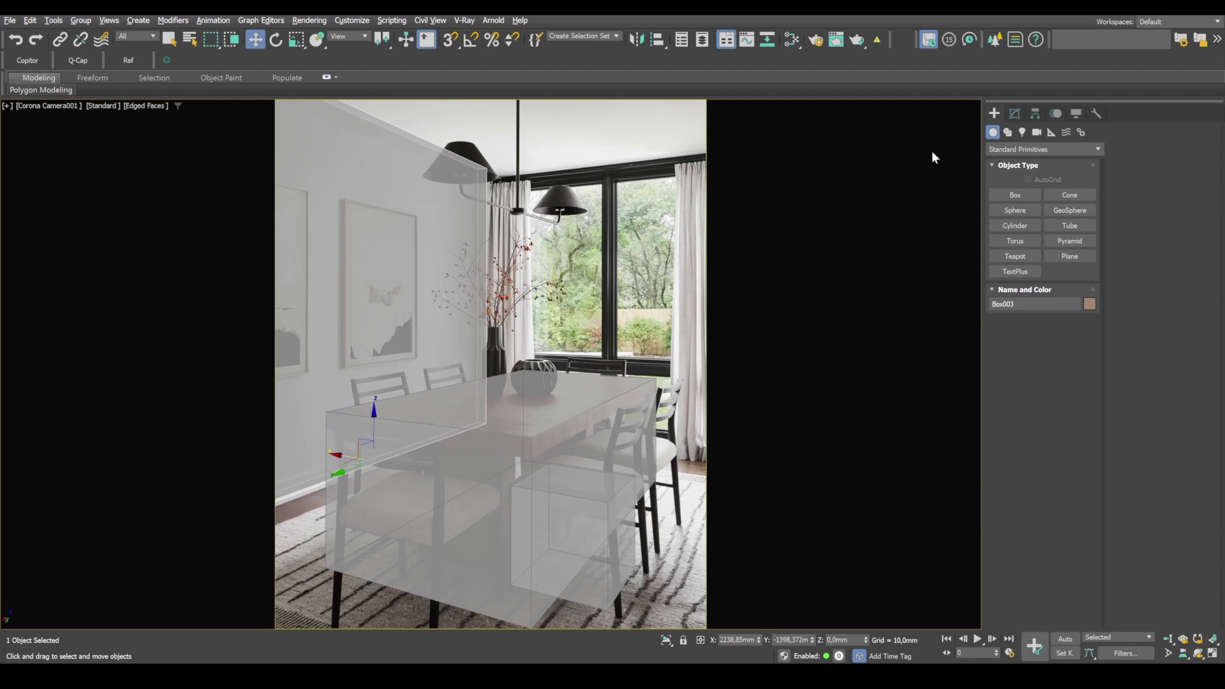
- Adjust the wall box's height to about 2715 mm and shift it along X to about 2471 mm to fit the picture wall
click(1015, 114)
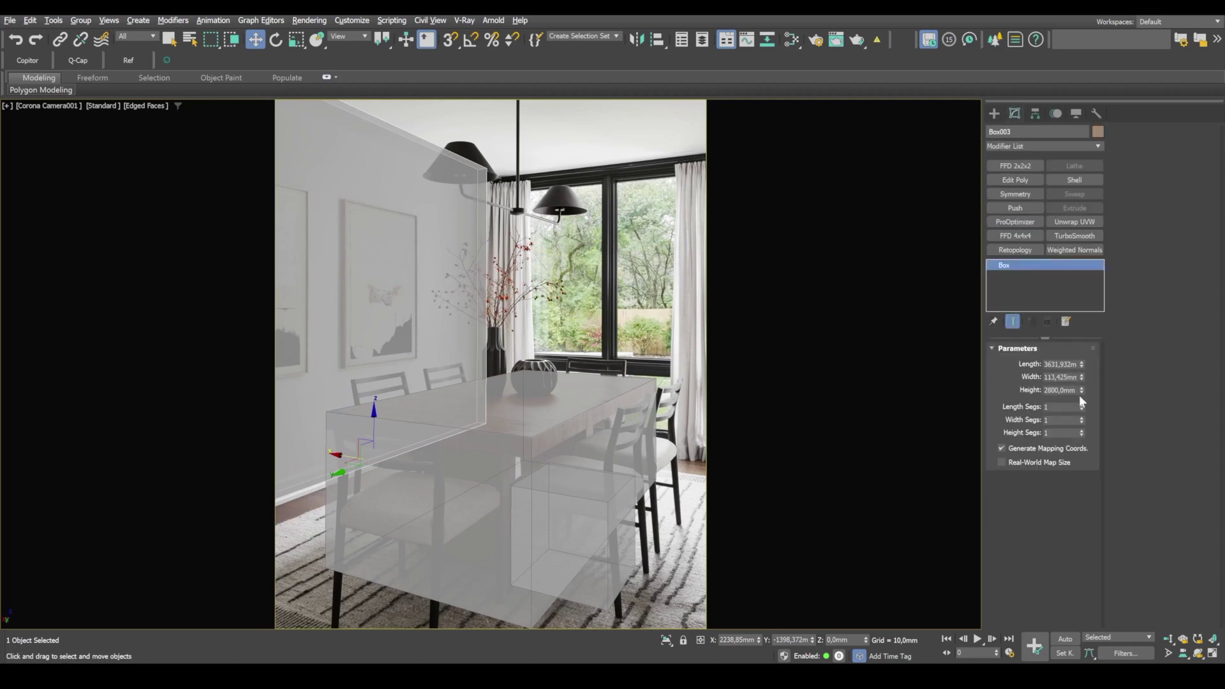
drag(1081, 394, 1081, 394)
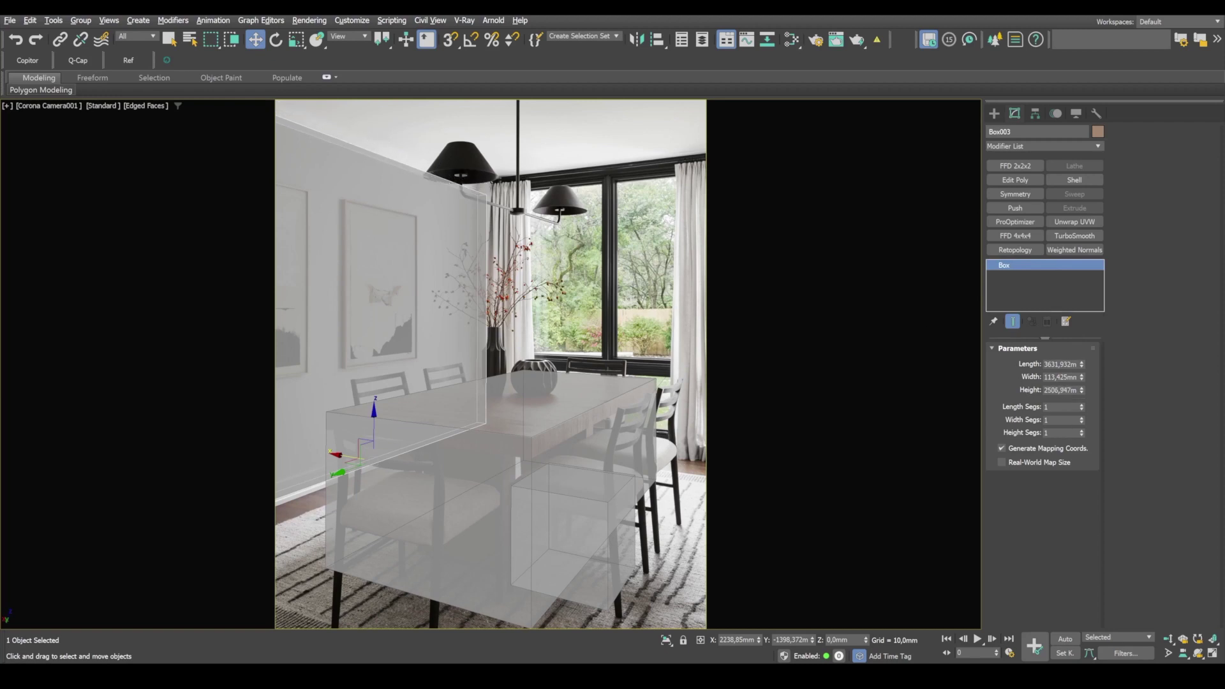
drag(1082, 387, 1083, 391)
mouse_move(346, 456)
mouse_down()
mouse_move(327, 461)
mouse_move(345, 470)
mouse_up()
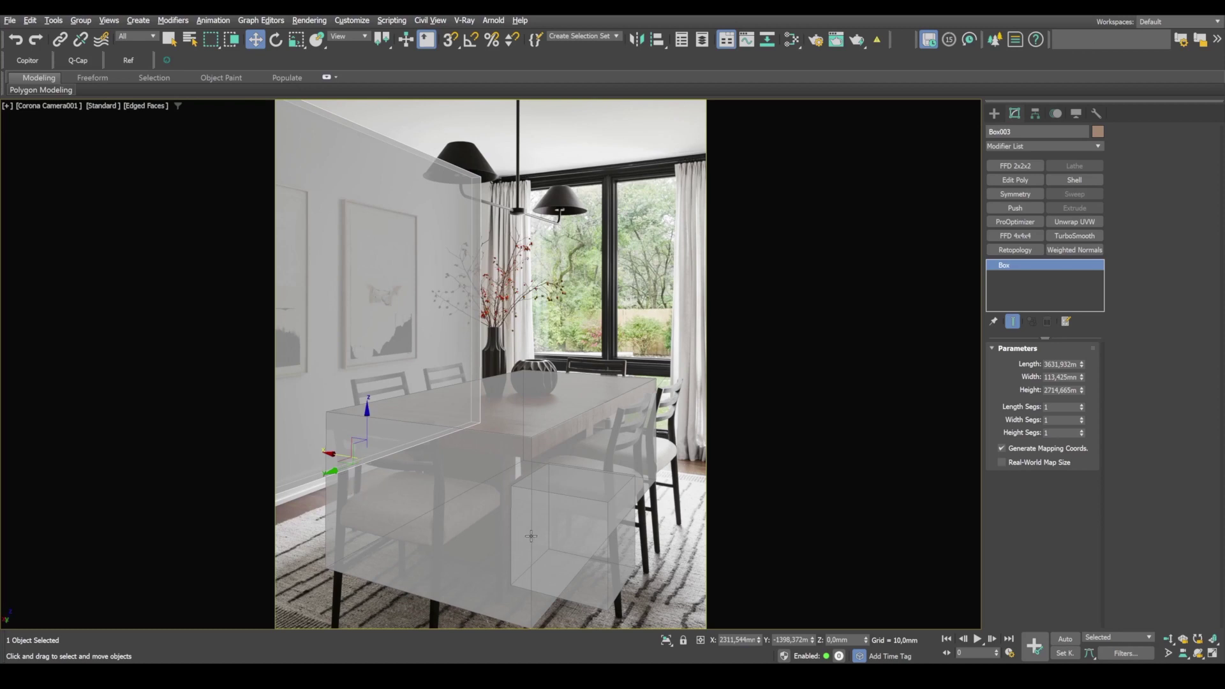
drag(531, 536, 516, 536)
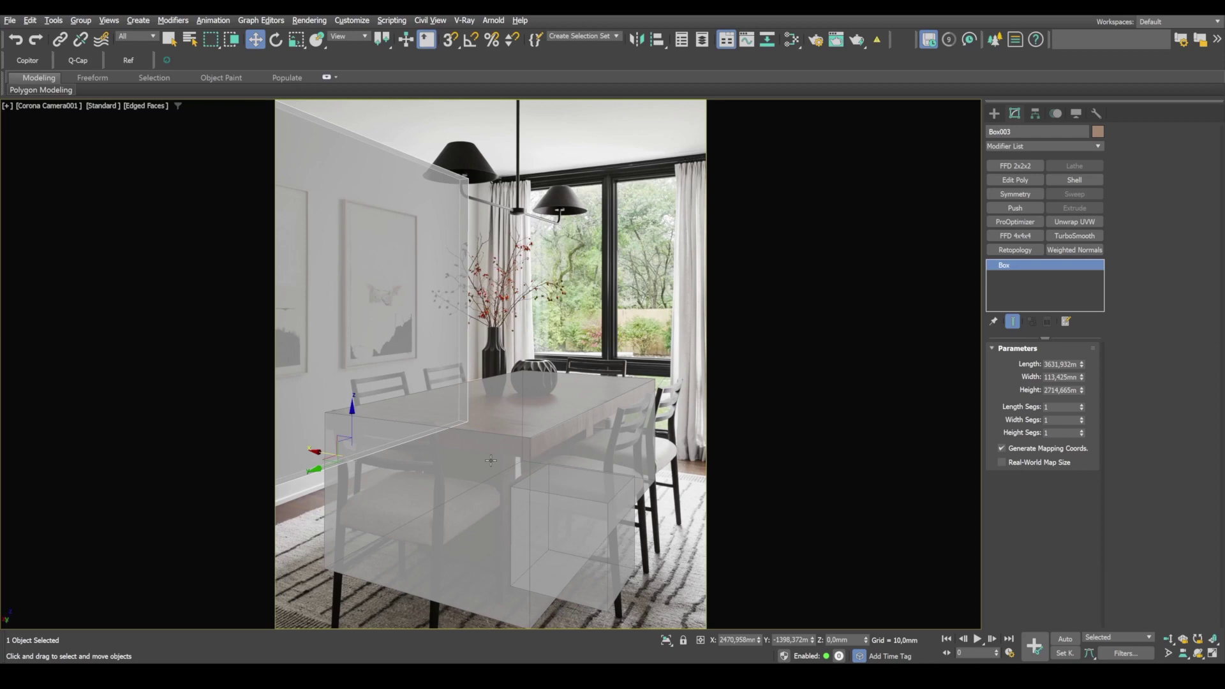
- Set the table box's height to 790 mm and refit its top to the tabletop in the photo
click(498, 521)
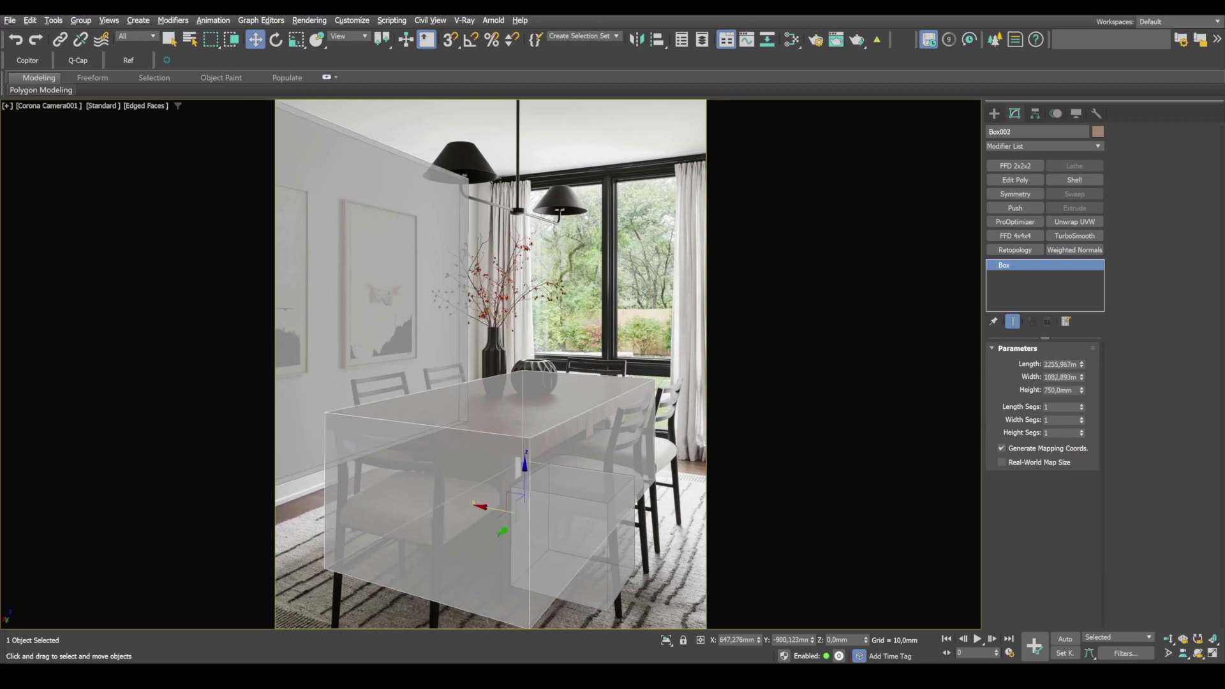
double_click(1059, 390)
text(790)
key(Return)
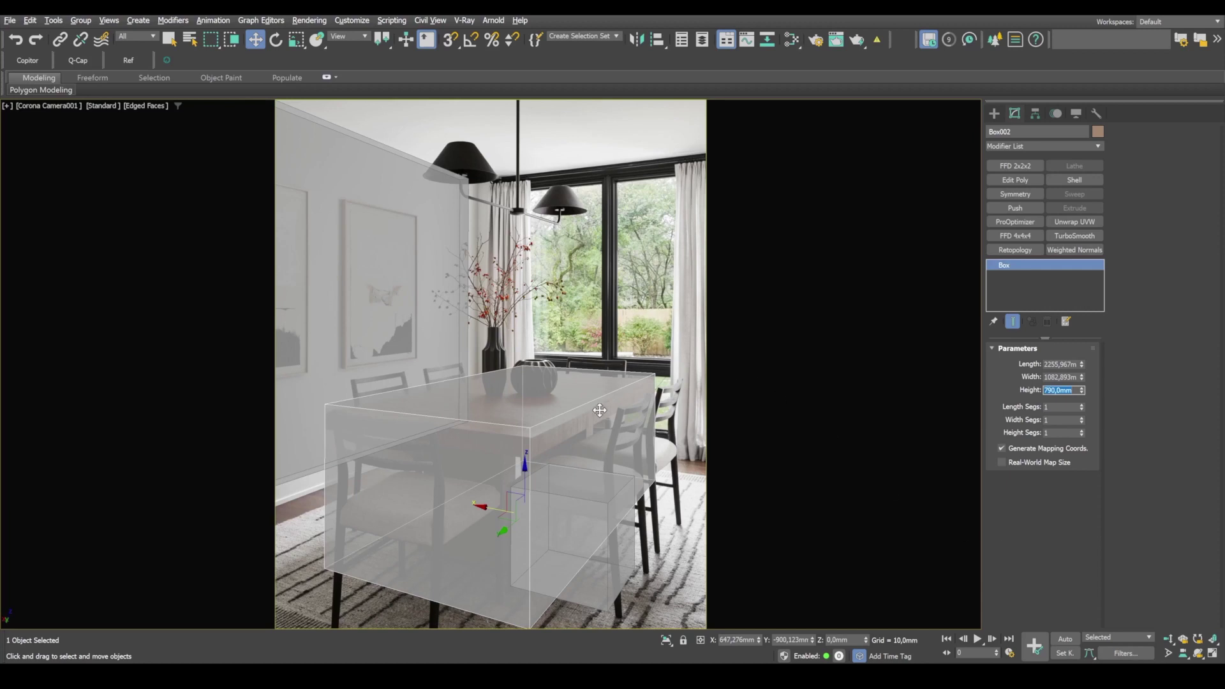
middle_drag(592, 354, 606, 488)
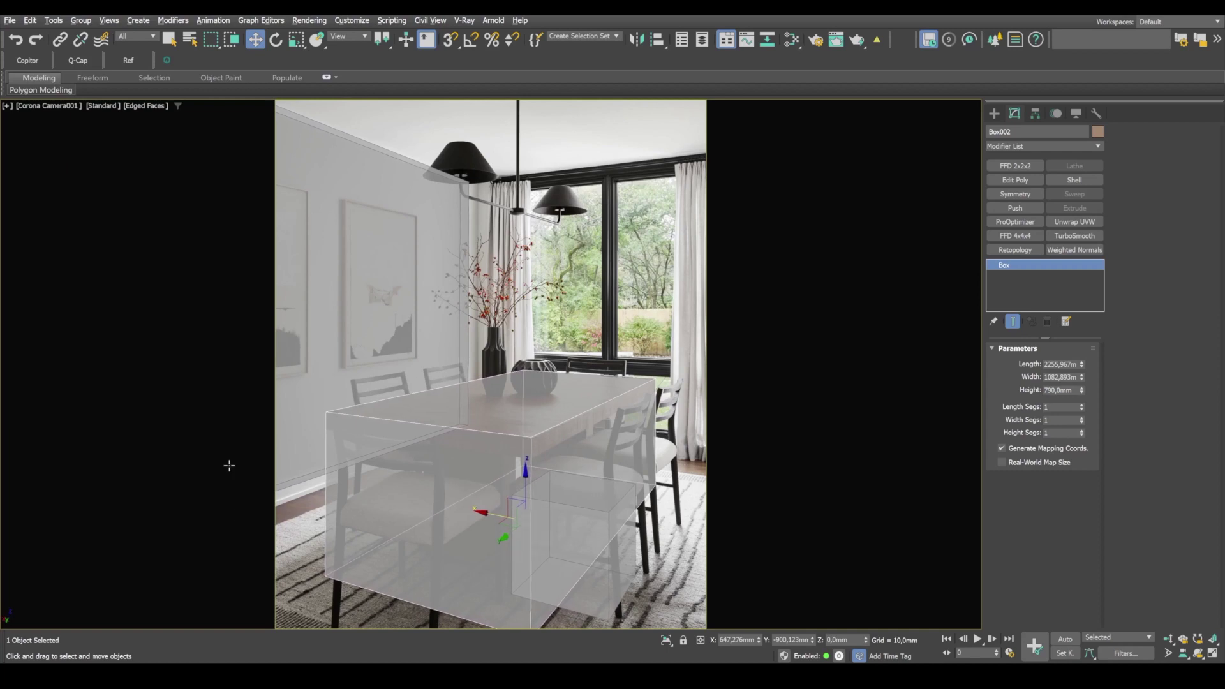
- Increase the table box's height to 800 mm
click(393, 212)
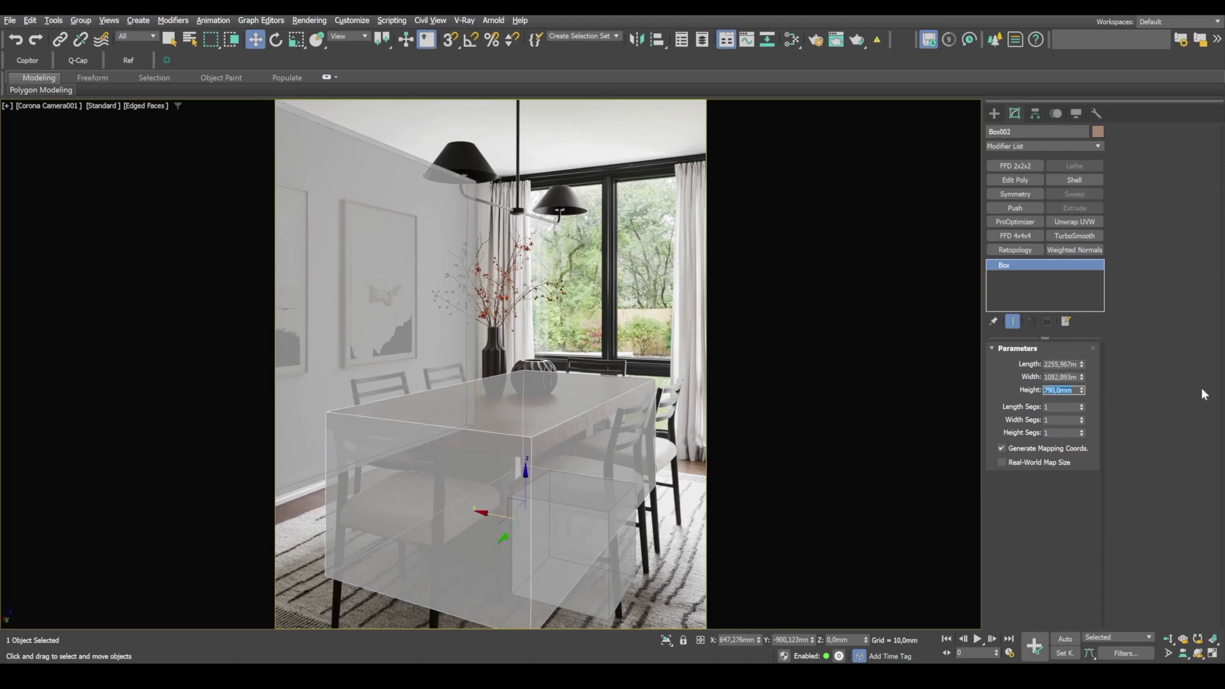
text(800)
key(Return)
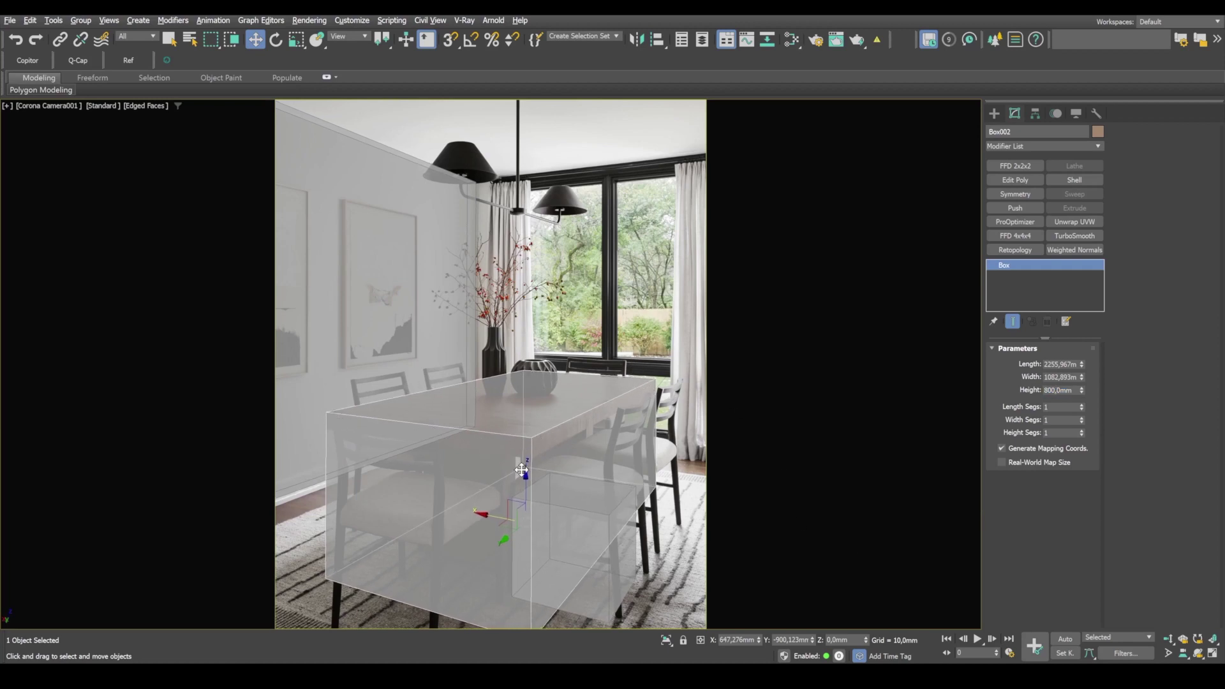
- Shift the wall box along X to about 2394 mm, and move the 450 mm cube over to the right-hand chair beyond the table
click(392, 361)
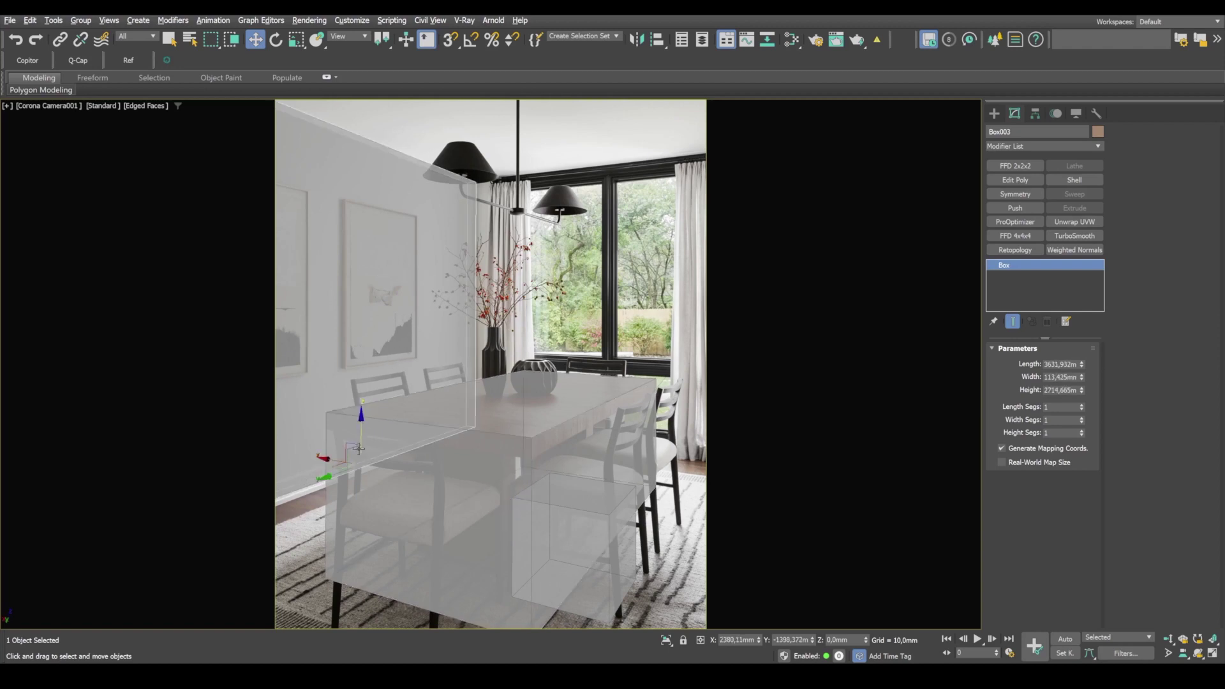
drag(335, 461, 326, 460)
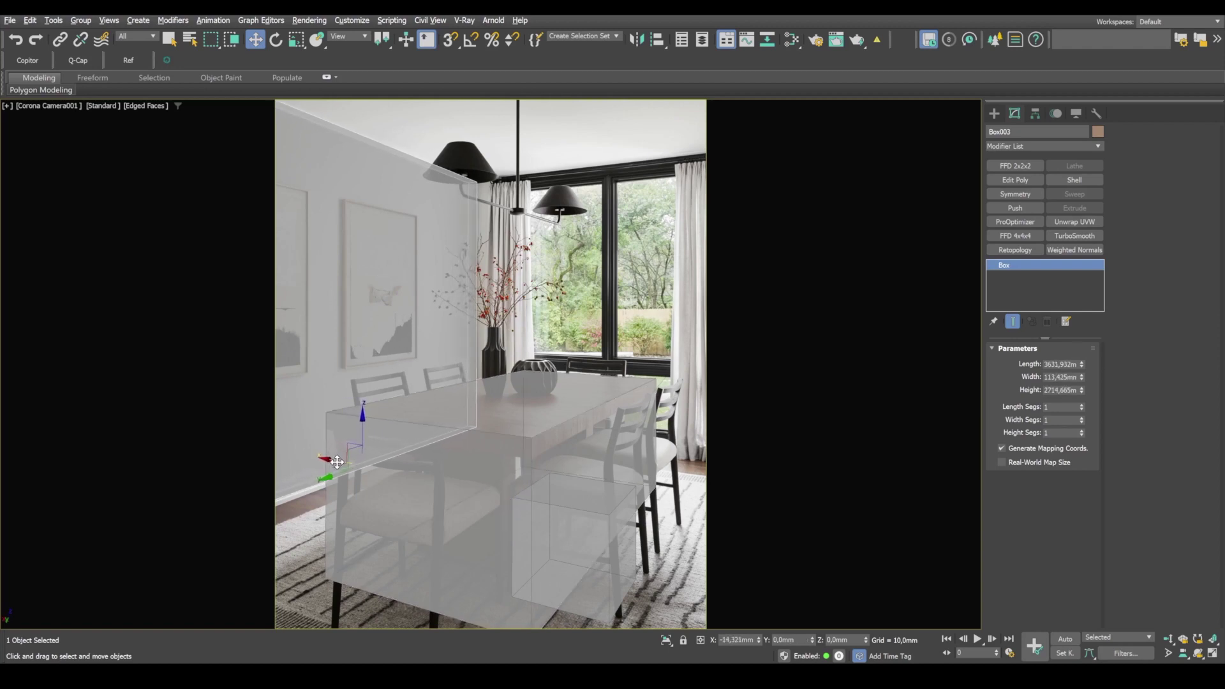
drag(536, 555, 633, 509)
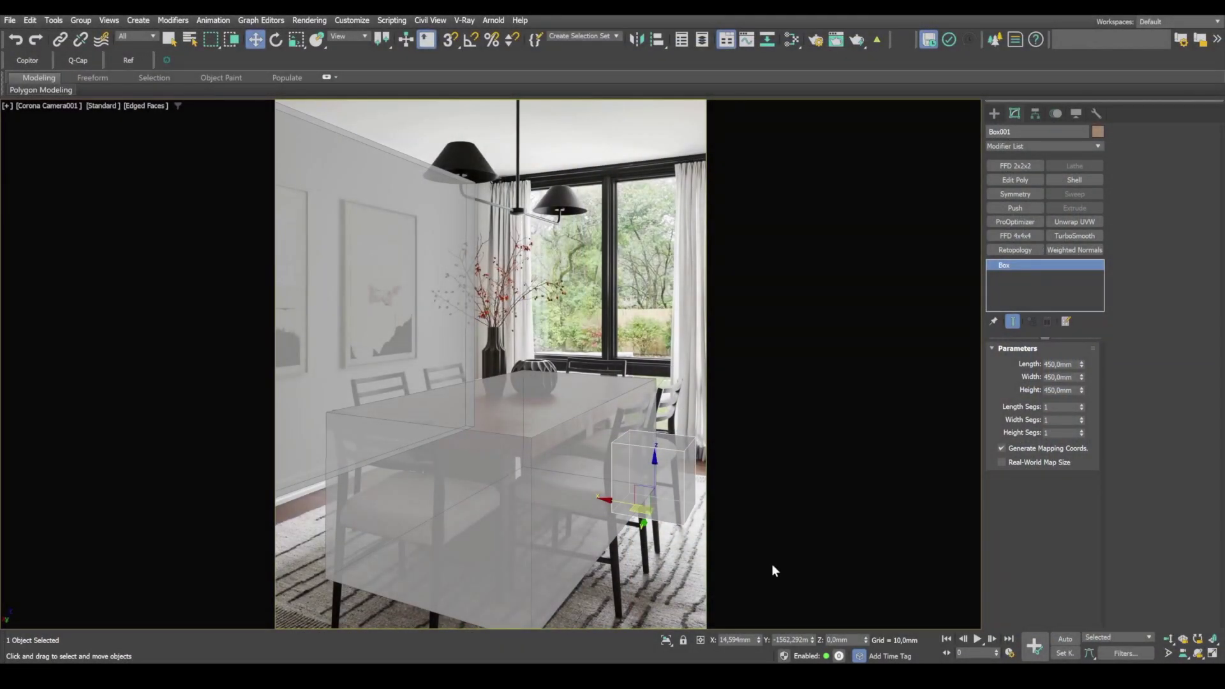
- Show the wall, table and chair boxes together in a maximized perspective view with edged faces displayed
key(alt+w)
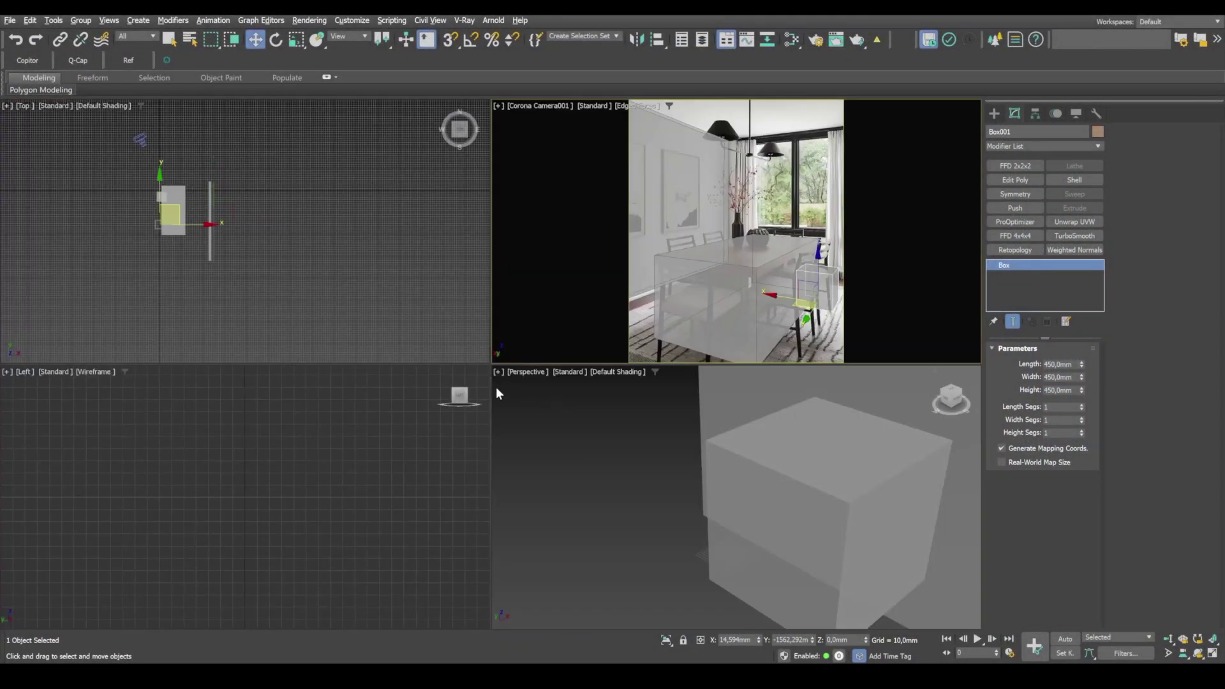
middle_click(663, 497)
key(alt+w)
middle_drag(691, 480, 547, 418)
scroll(507, 435, down, 5)
scroll(507, 436, down, 6)
middle_drag(545, 264, 497, 311)
key(F4)
- Convert the wall box to an editable poly
click(458, 300)
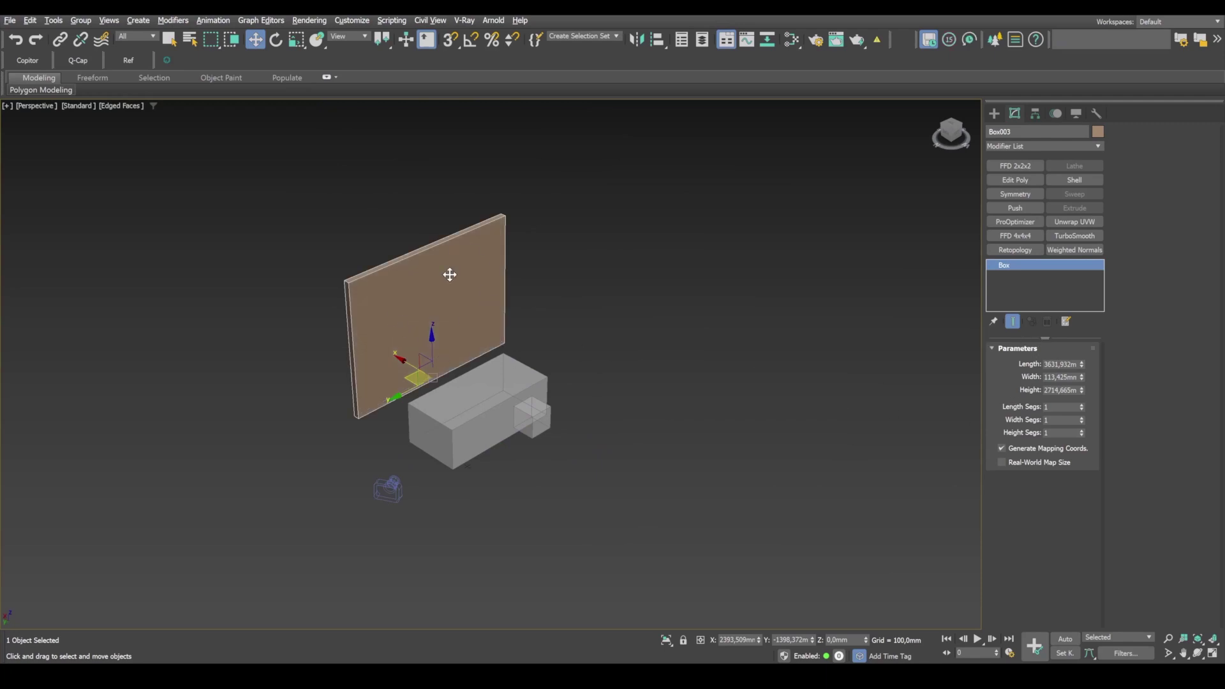
scroll(450, 275, up, 2)
right_click(431, 287)
mouse_move(520, 458)
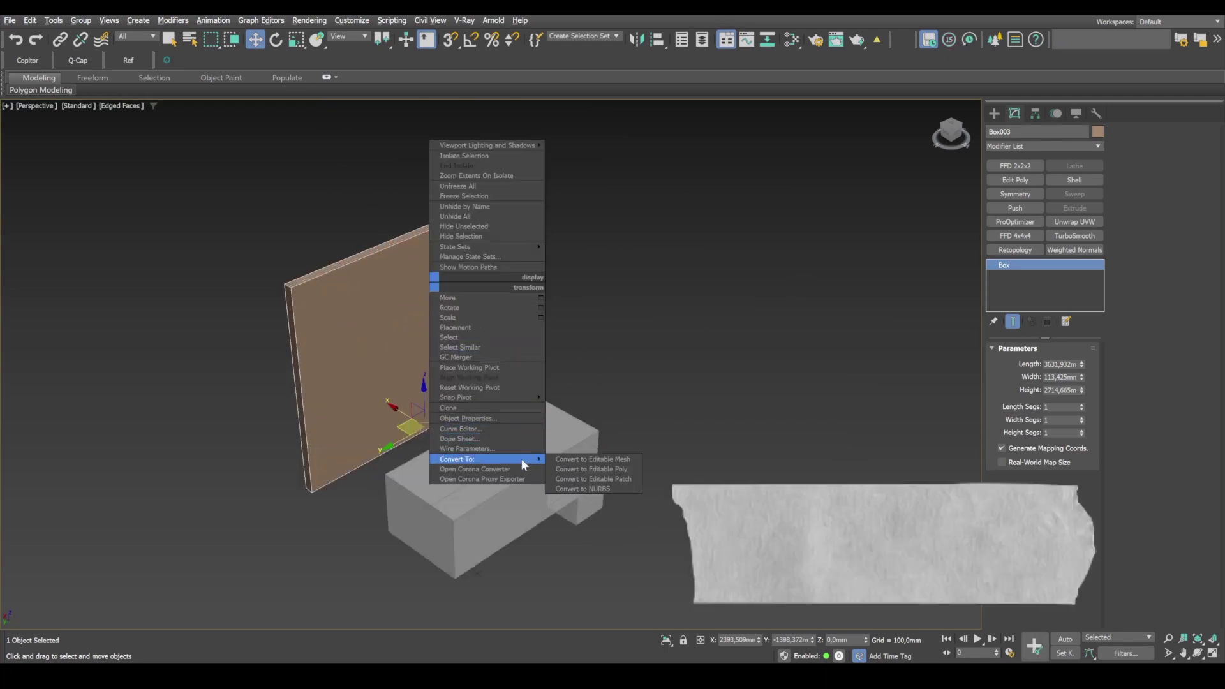
click(596, 470)
- Extrude a polygon at the wall's far end sideways into the room to form a short return wall
alt+middle_drag(596, 469, 613, 284)
key(4)
click(703, 384)
shift+drag(600, 293, 616, 292)
alt+middle_drag(616, 292, 568, 357)
scroll(481, 282, up, 5)
click(464, 274)
shift+drag(432, 246, 474, 265)
- In the camera view, move the return wall's end polygon along X to about 2044 mm to match the photo
key(alt+w)
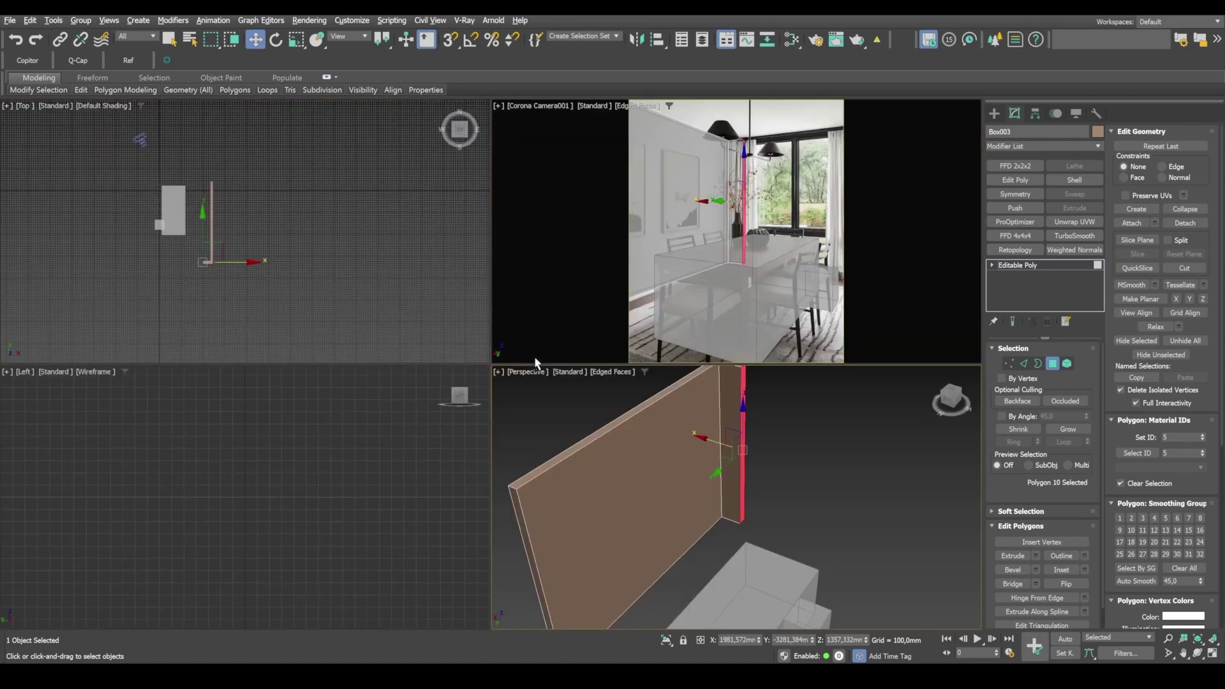
right_click(949, 239)
key(alt+w)
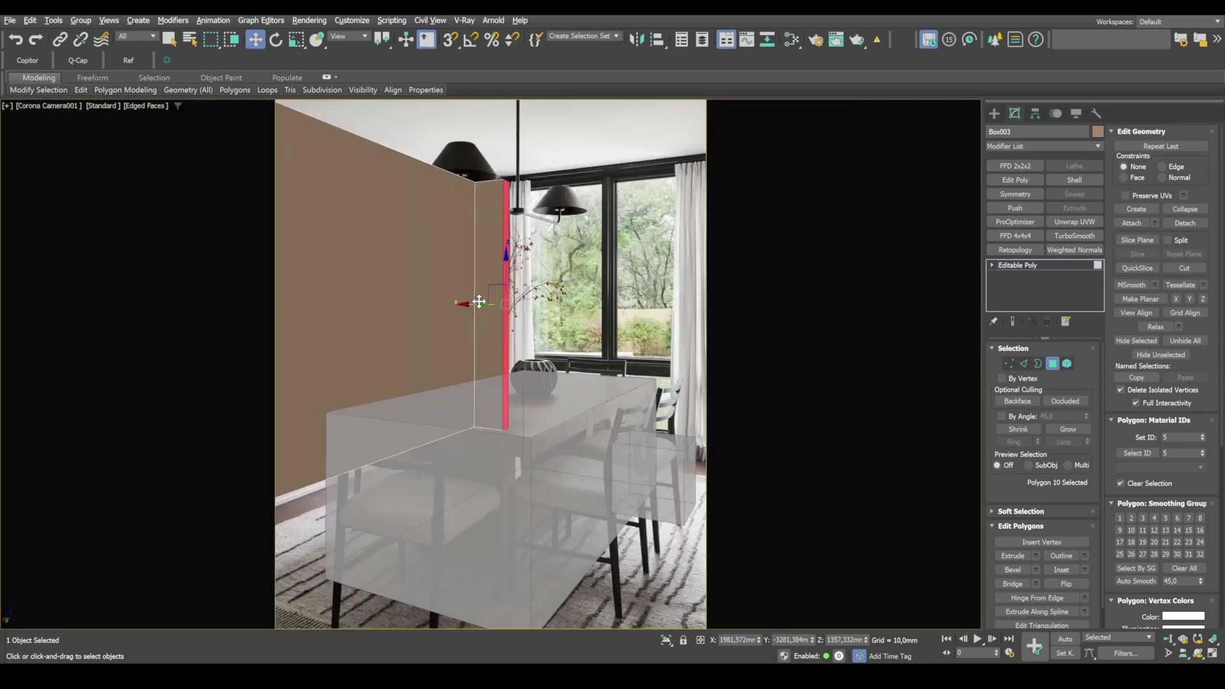
mouse_move(467, 303)
mouse_down()
mouse_move(457, 304)
mouse_move(467, 304)
mouse_up()
- Finish polygon editing on the wall in the perspective view and apply a Symmetry modifier to it
key(alt+w)
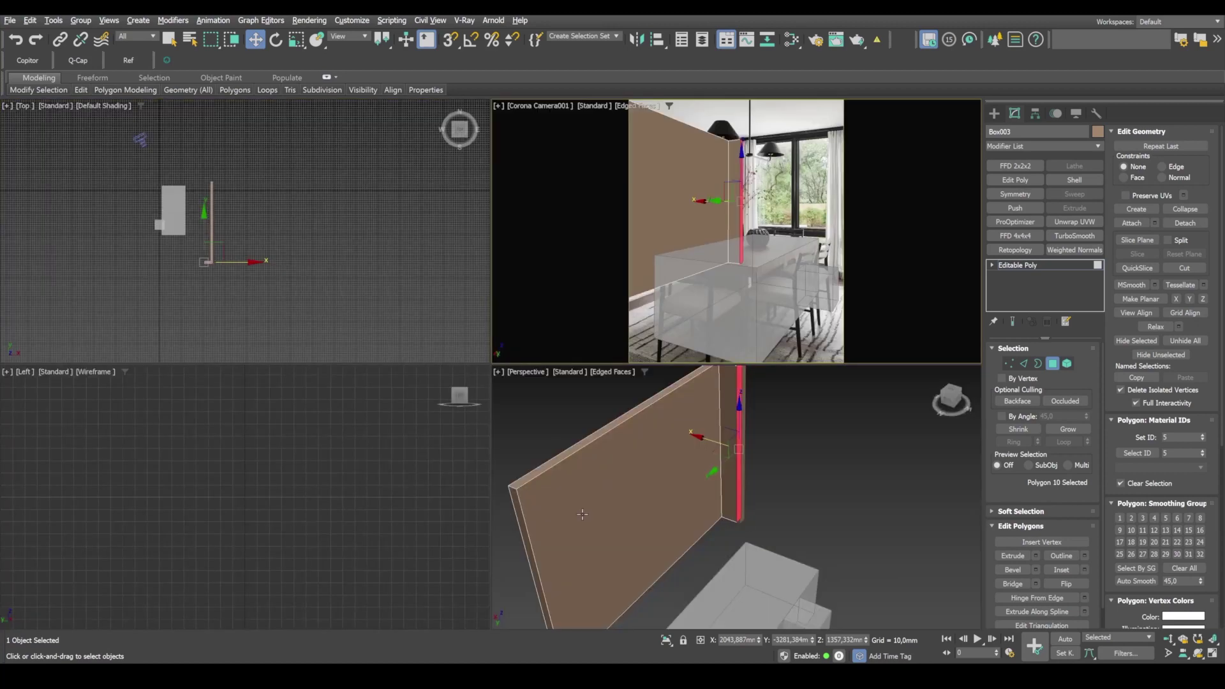
key(alt+w)
middle_drag(707, 424, 278, 437)
scroll(651, 352, down, 3)
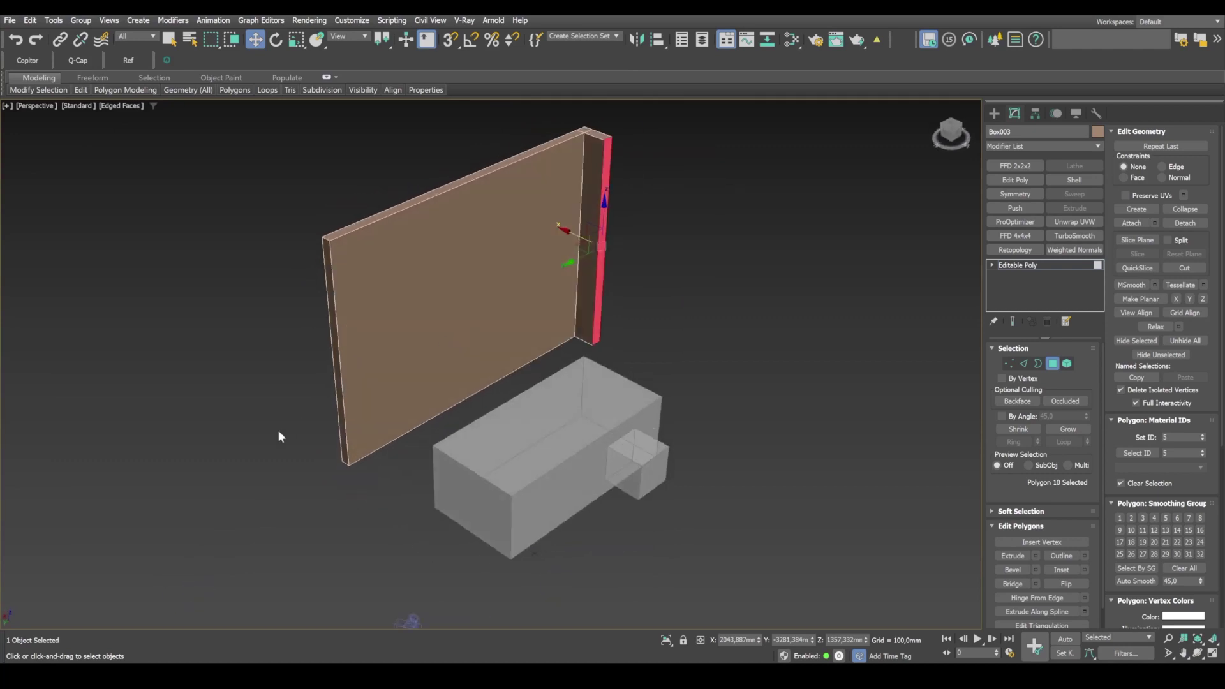
click(341, 401)
alt+middle_drag(341, 401, 210, 392)
drag(380, 288, 300, 279)
alt+middle_drag(300, 279, 211, 339)
click(1053, 364)
alt+middle_drag(549, 383, 609, 375)
click(1088, 146)
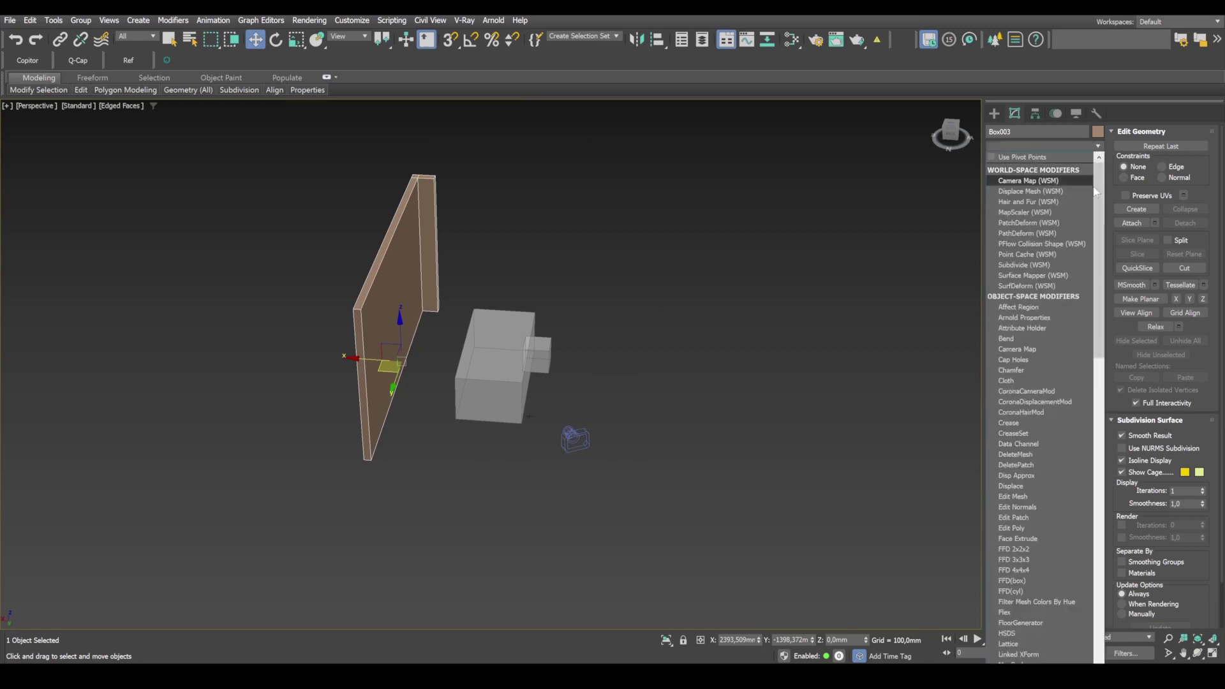
drag(1098, 220, 1096, 438)
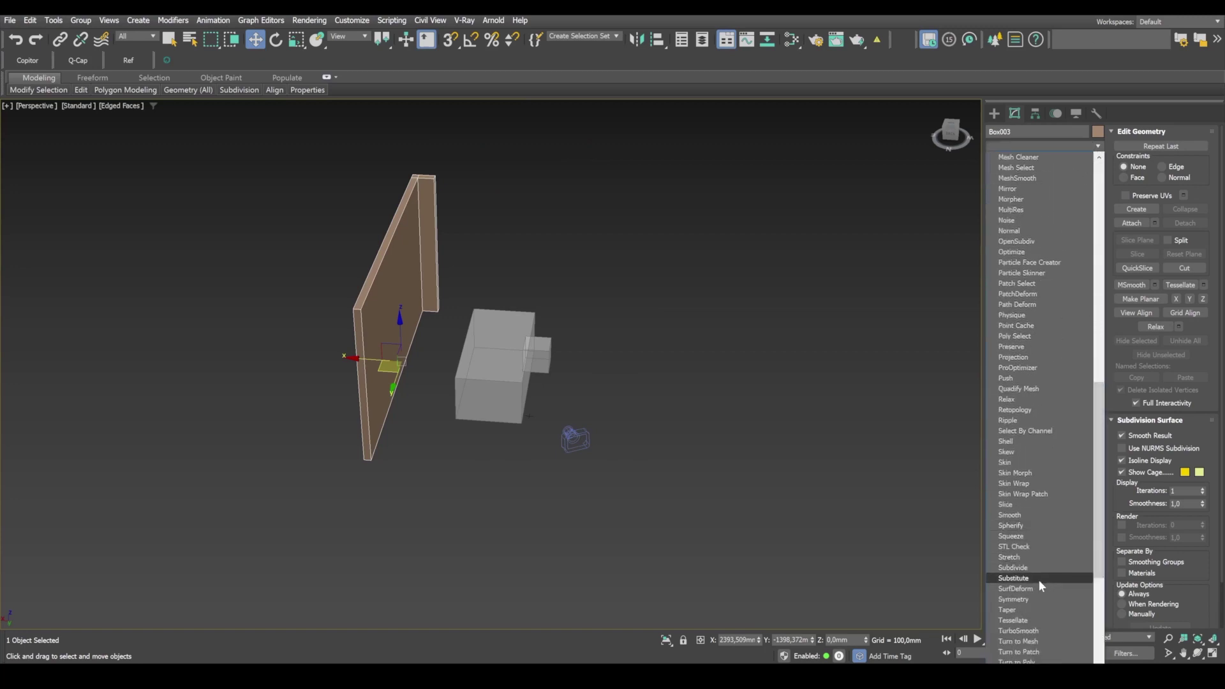
click(1028, 598)
- Move the Symmetry mirror plane along X to about 603 mm so a mirrored wall stands across the table
click(1004, 265)
click(1024, 276)
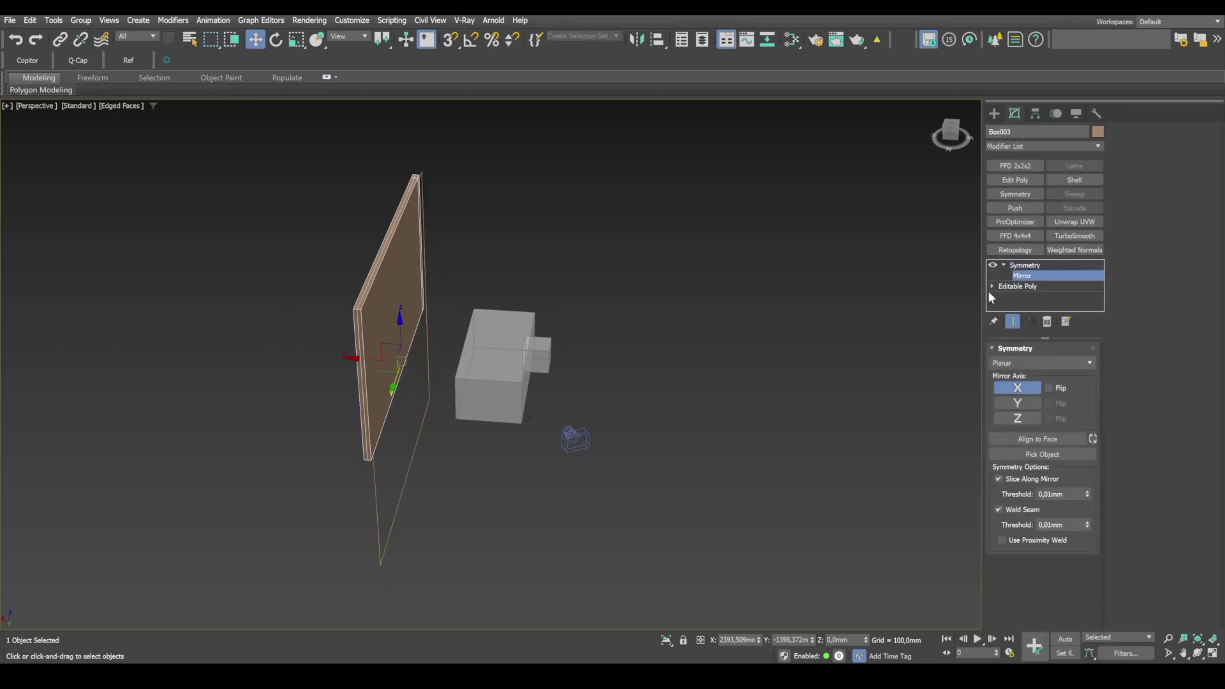
drag(372, 361, 474, 380)
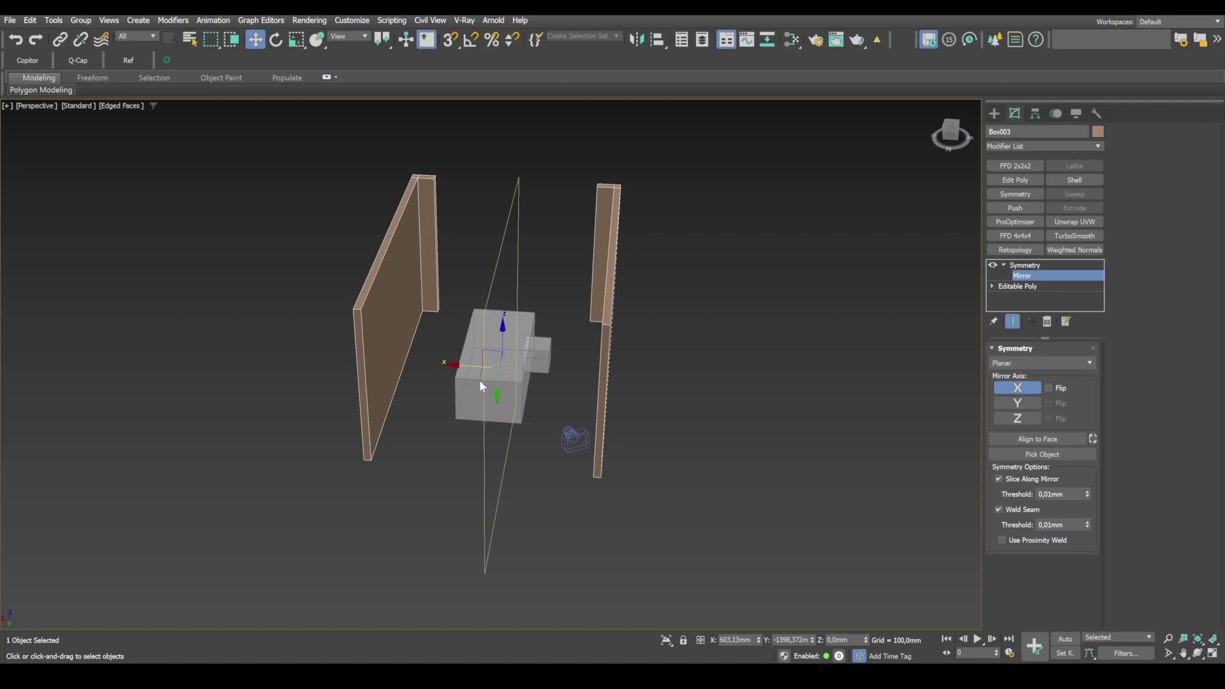
alt+middle_drag(474, 380, 694, 304)
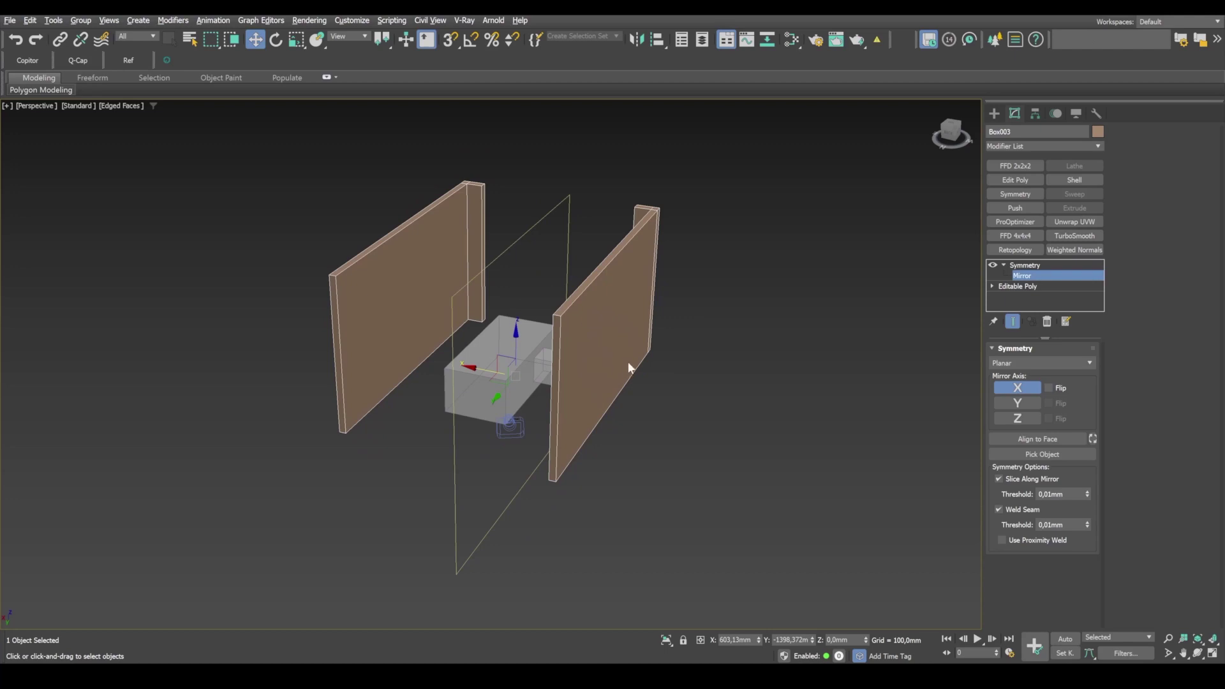
- Collapse the wall's Symmetry modifier into the editable poly
click(1026, 266)
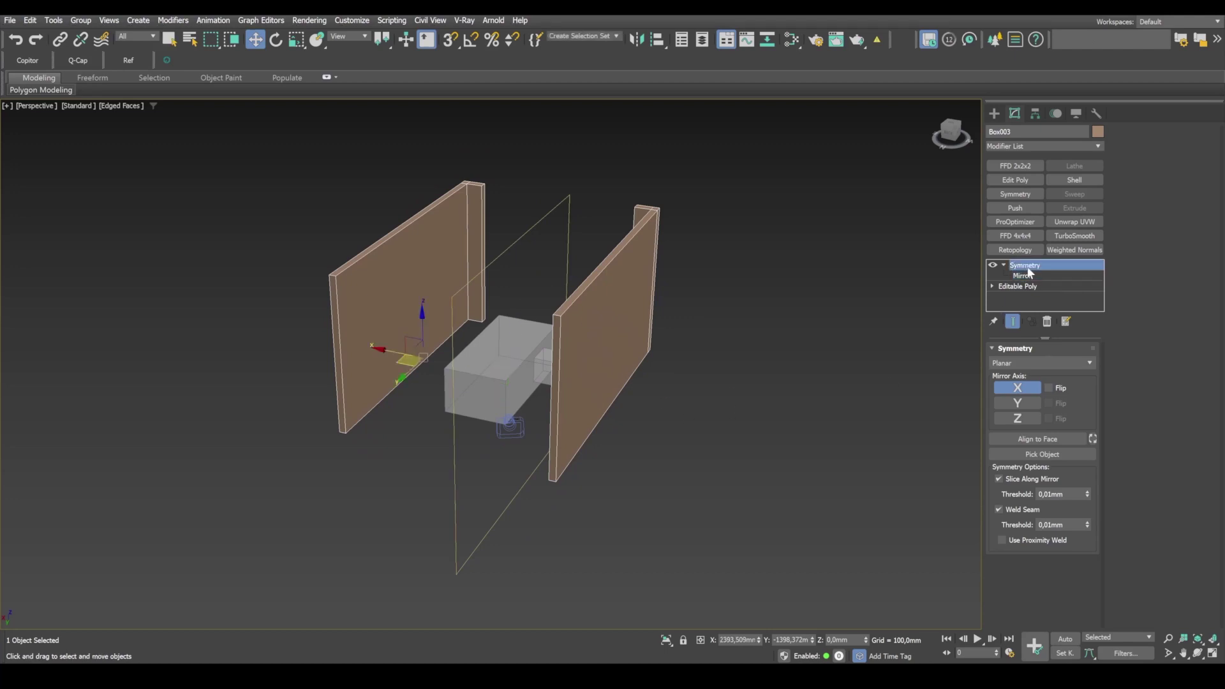
right_click(1028, 270)
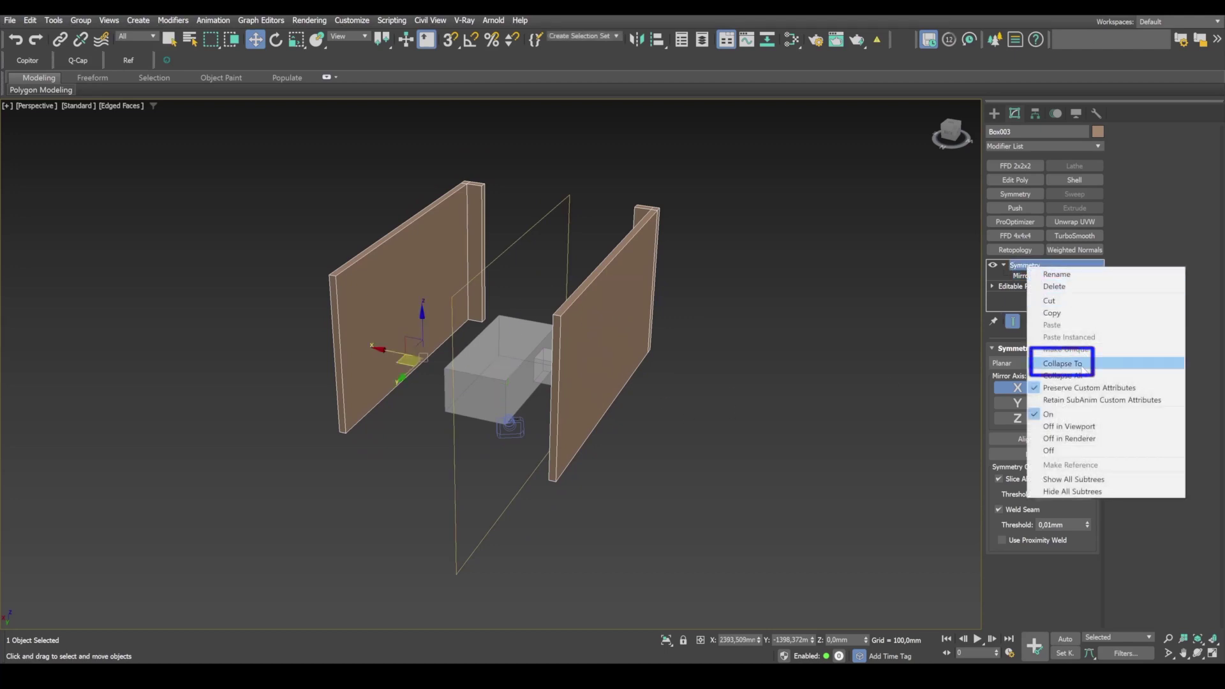
click(1062, 363)
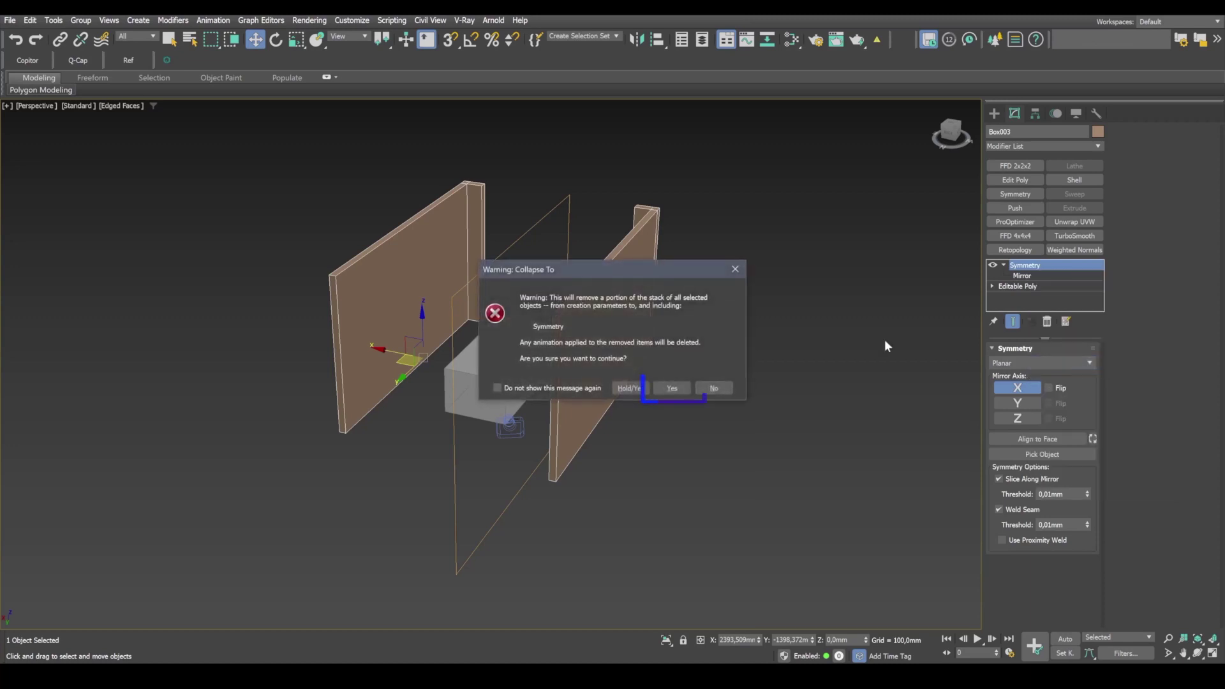
click(673, 391)
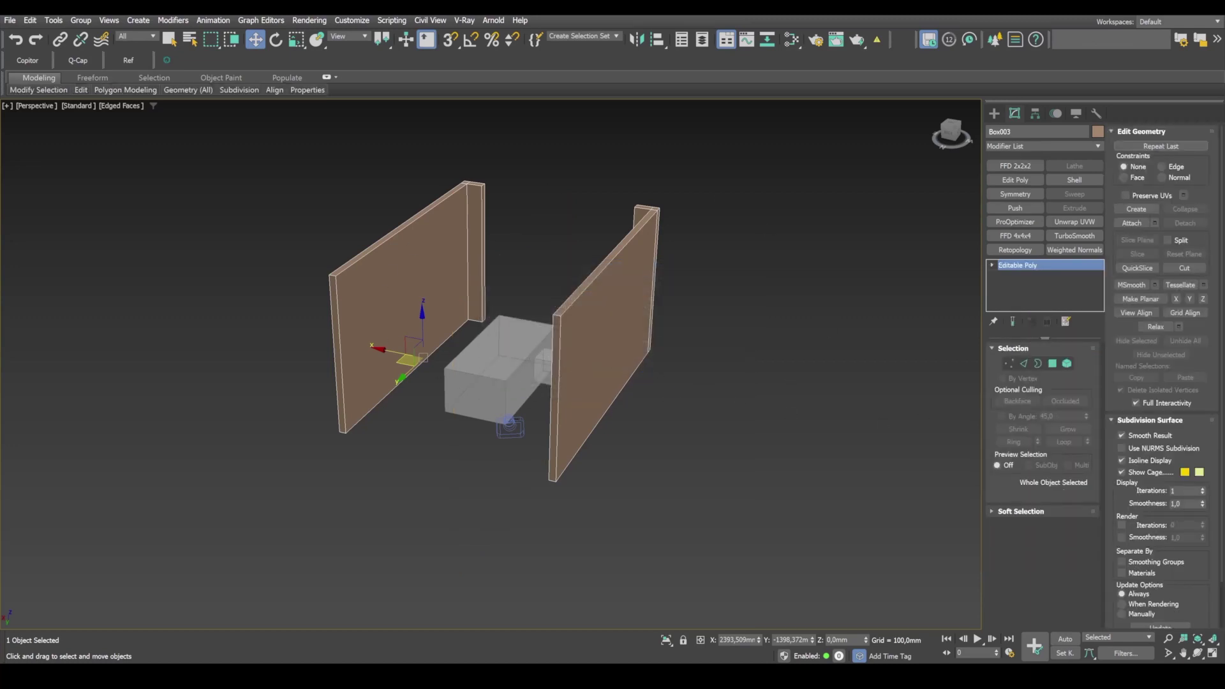
- Activate the Plane primitive and turn on 3D snapping with Vertex snap and axis constraints enabled
click(995, 114)
click(1069, 255)
alt+middle_drag(428, 430, 464, 416)
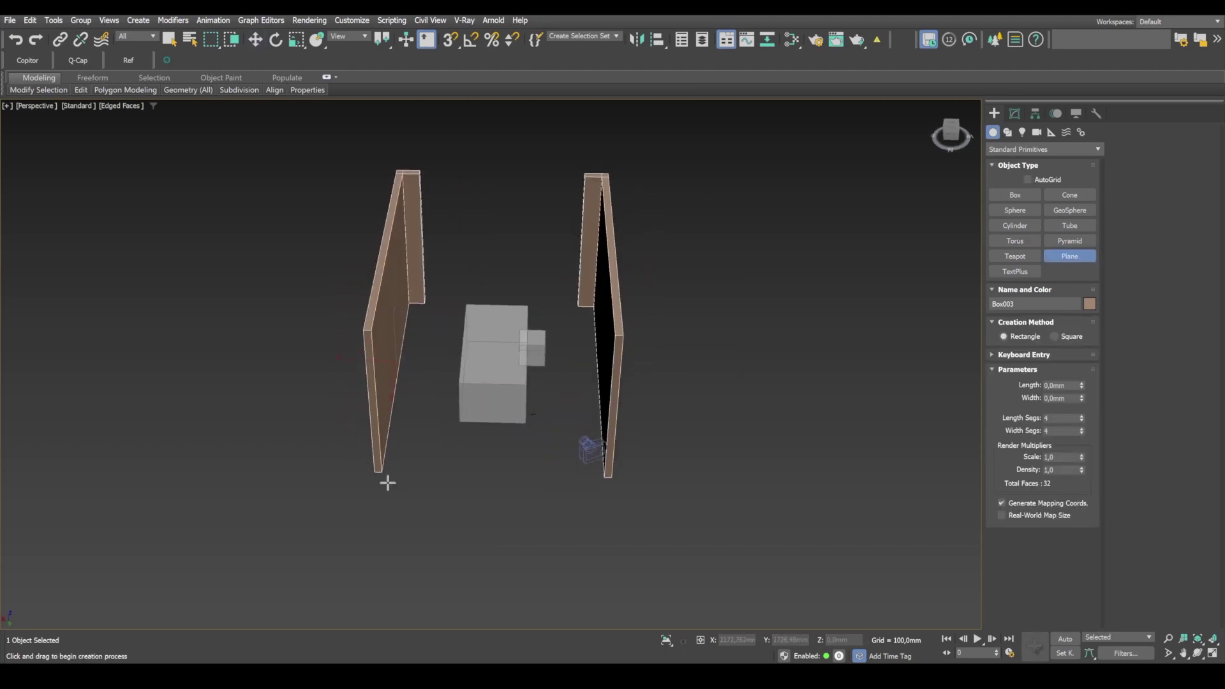
click(451, 40)
right_click(451, 41)
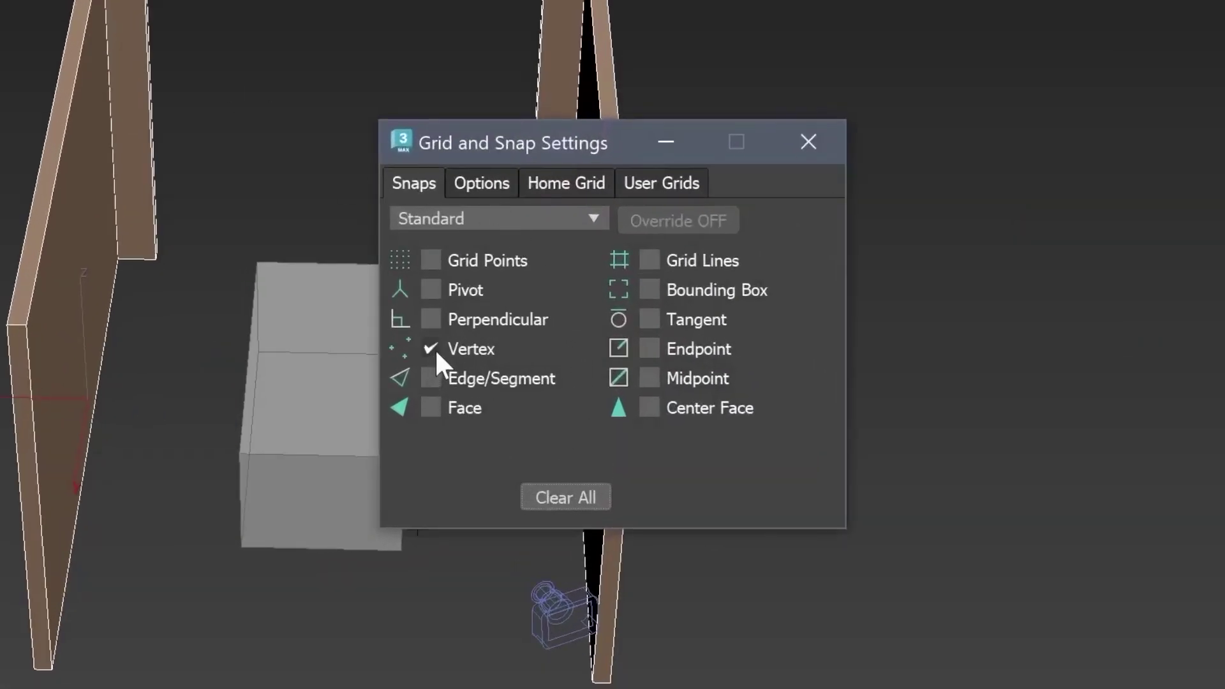
click(481, 184)
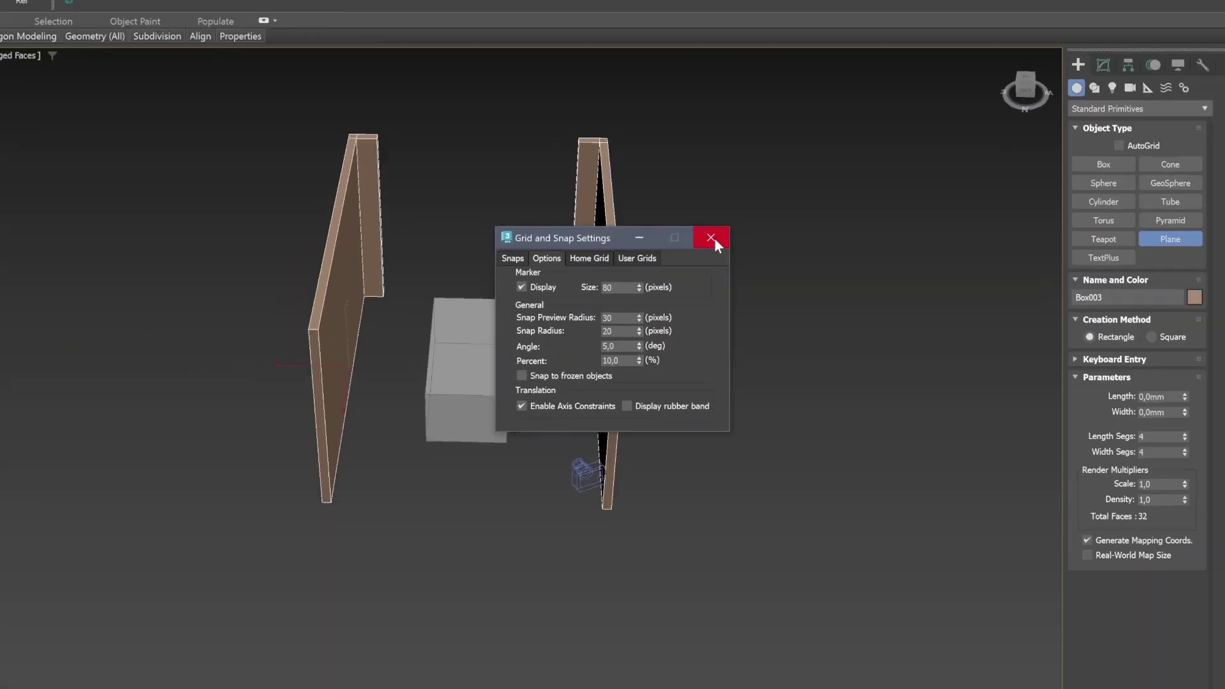
click(807, 142)
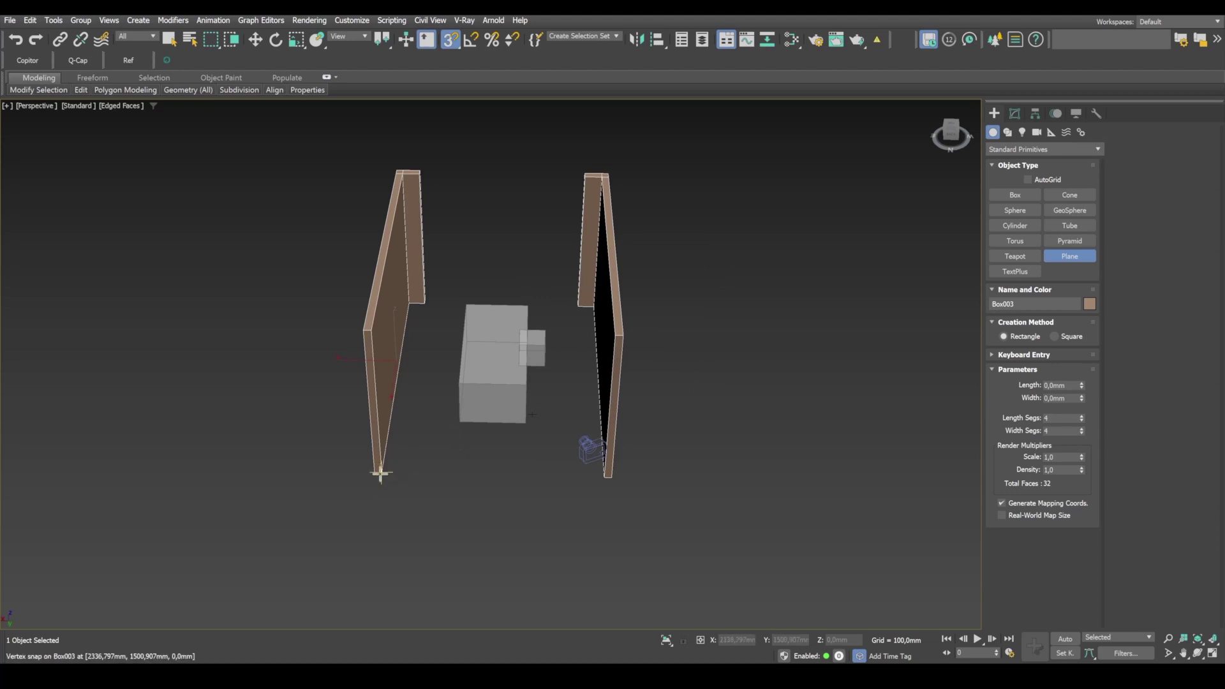
- Draw a floor plane between the two walls, snapped to opposite bottom corners
drag(383, 475, 592, 308)
key(w)
scroll(626, 457, down, 2)
alt+middle_drag(626, 457, 497, 438)
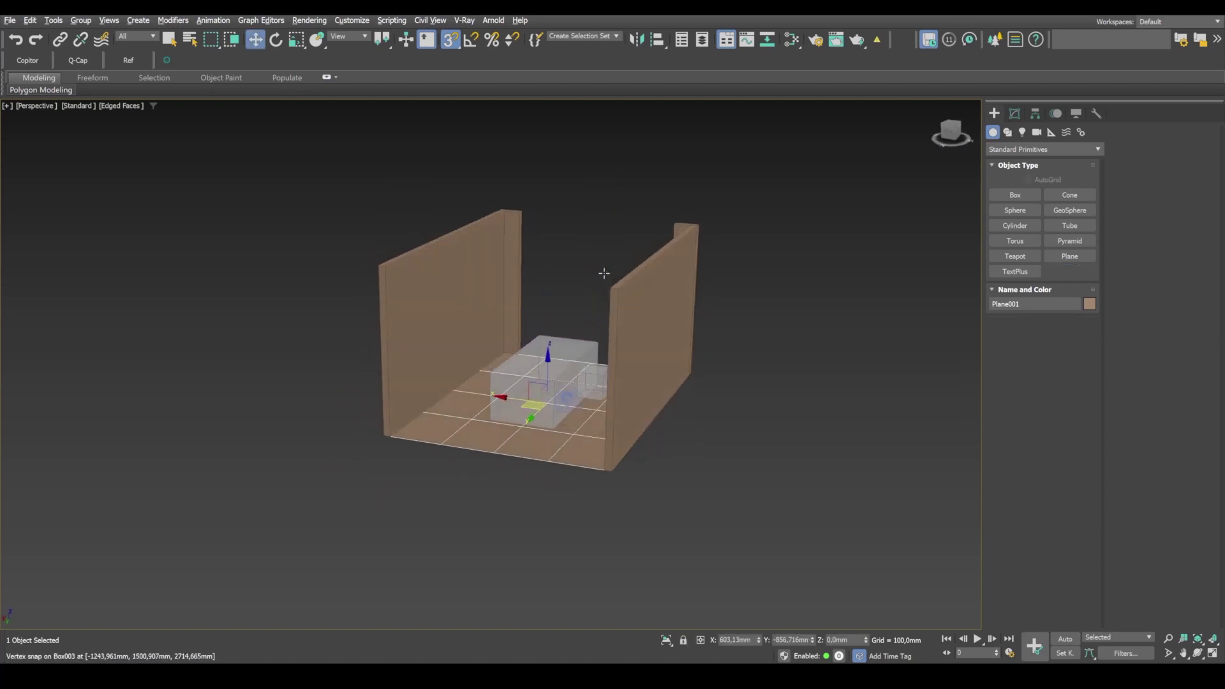
middle_drag(604, 273, 644, 295)
- Rename the new plane as floor
click(1015, 115)
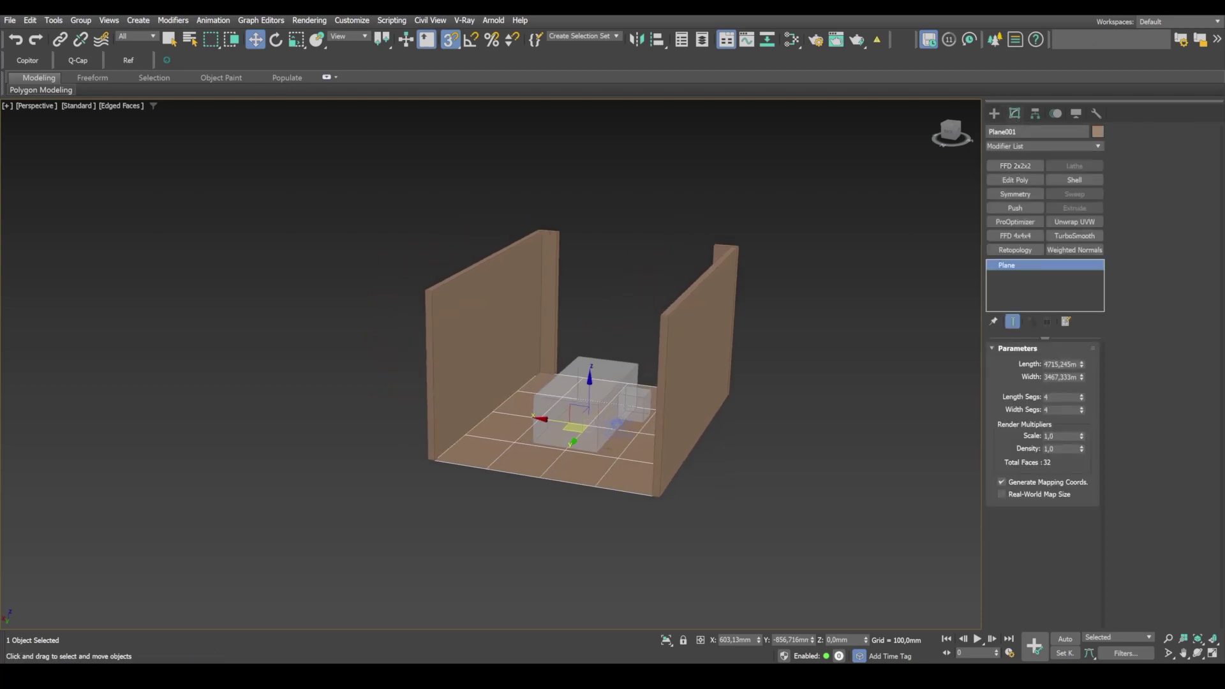
text(floo)
key(BackSpace)
key(BackSpace)
key(BackSpace)
key(BackSpace)
key(BackSpace)
key(BackSpace)
key(BackSpace)
key(BackSpace)
key(BackSpace)
key(BackSpace)
key(BackSpace)
key(BackSpace)
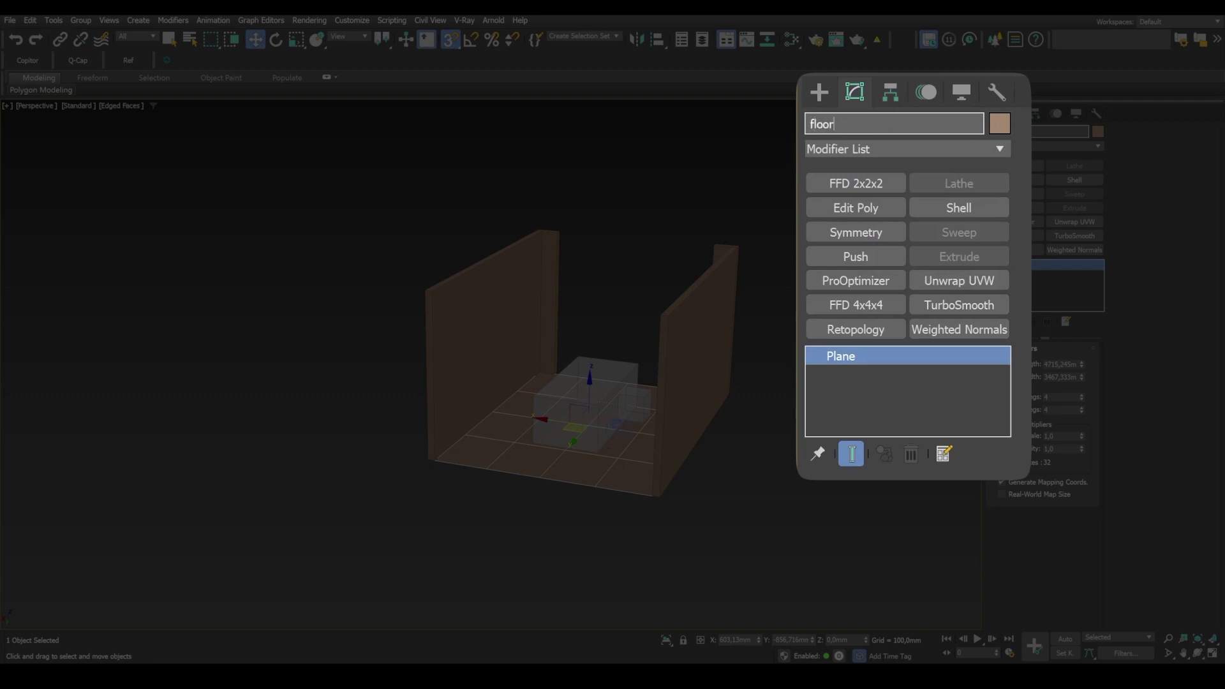
key(Return)
- Select the two-sided wall object and rename it as walls
click(782, 467)
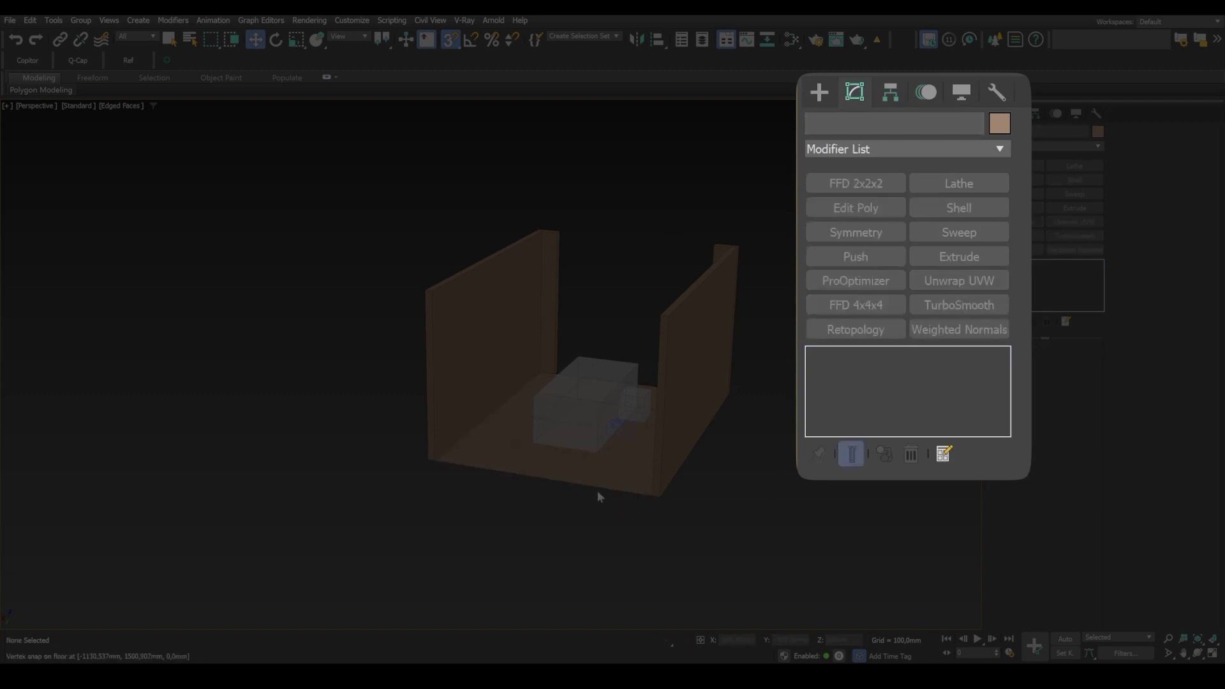
click(499, 357)
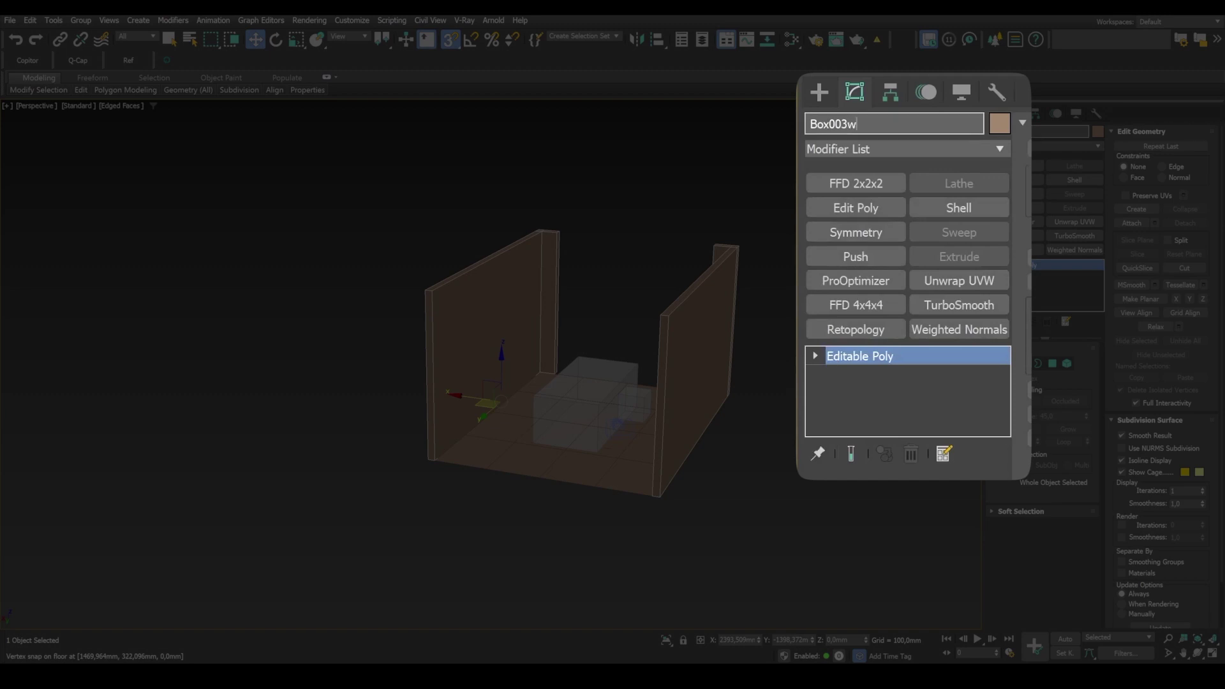
key(BackSpace)
key(BackSpace)
key(BackSpace)
key(BackSpace)
key(BackSpace)
key(BackSpace)
key(BackSpace)
key(BackSpace)
key(BackSpace)
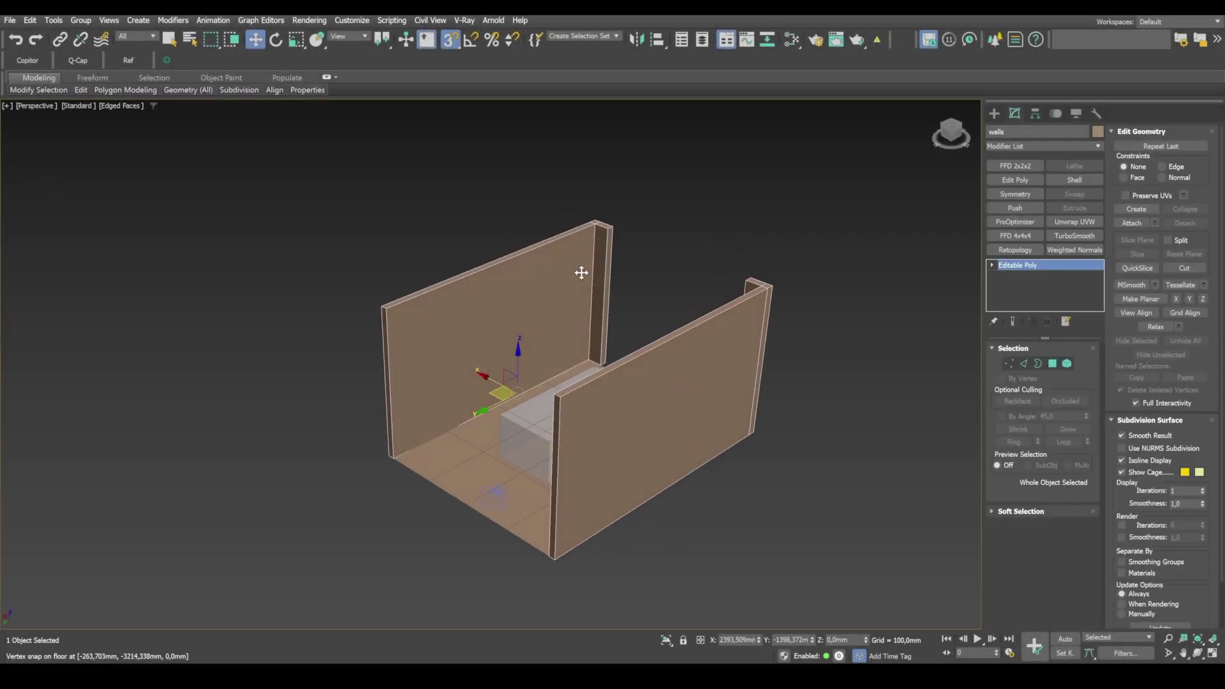
- Turn off snapping and clone the floor upward above the walls as one Copy named ceiling
alt+middle_drag(529, 401, 537, 390)
click(562, 466)
key(s)
shift+drag(588, 404, 613, 191)
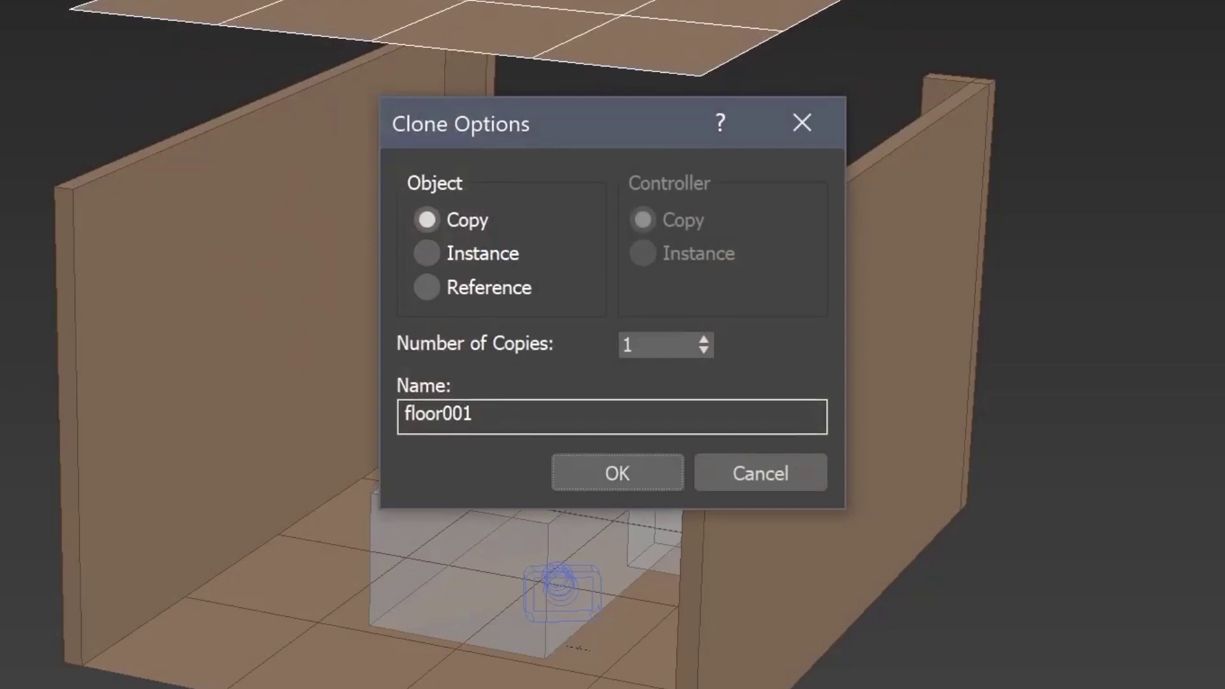
double_click(440, 414)
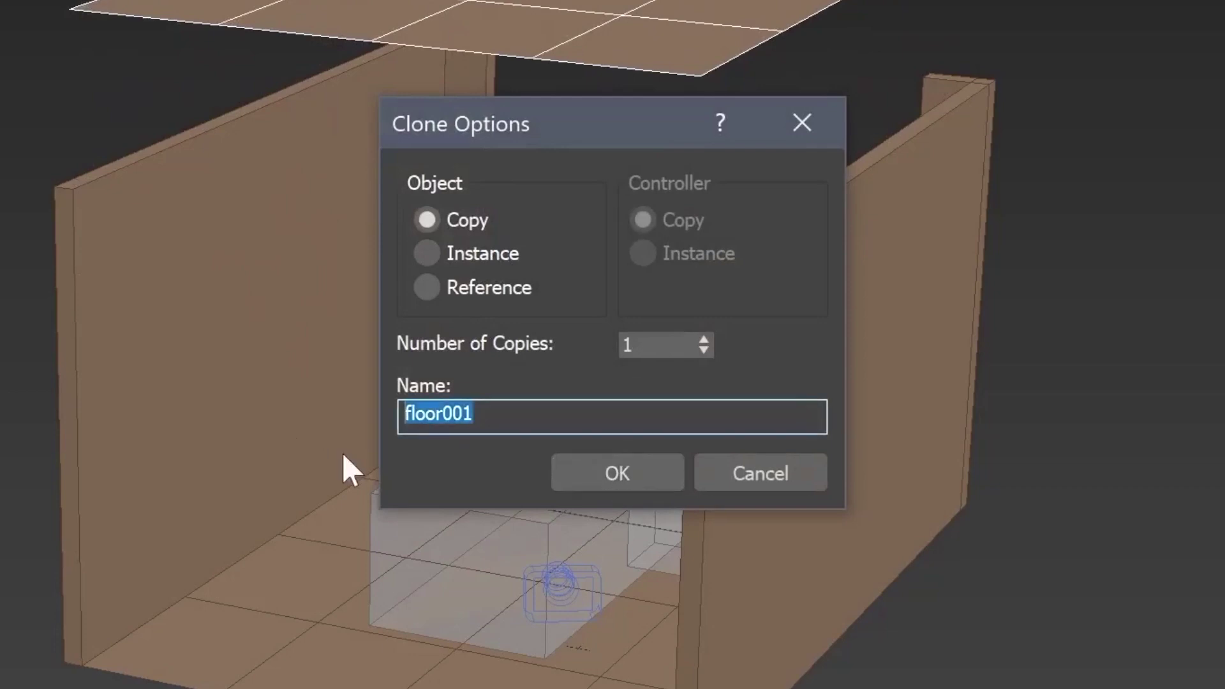
text(ceilin)
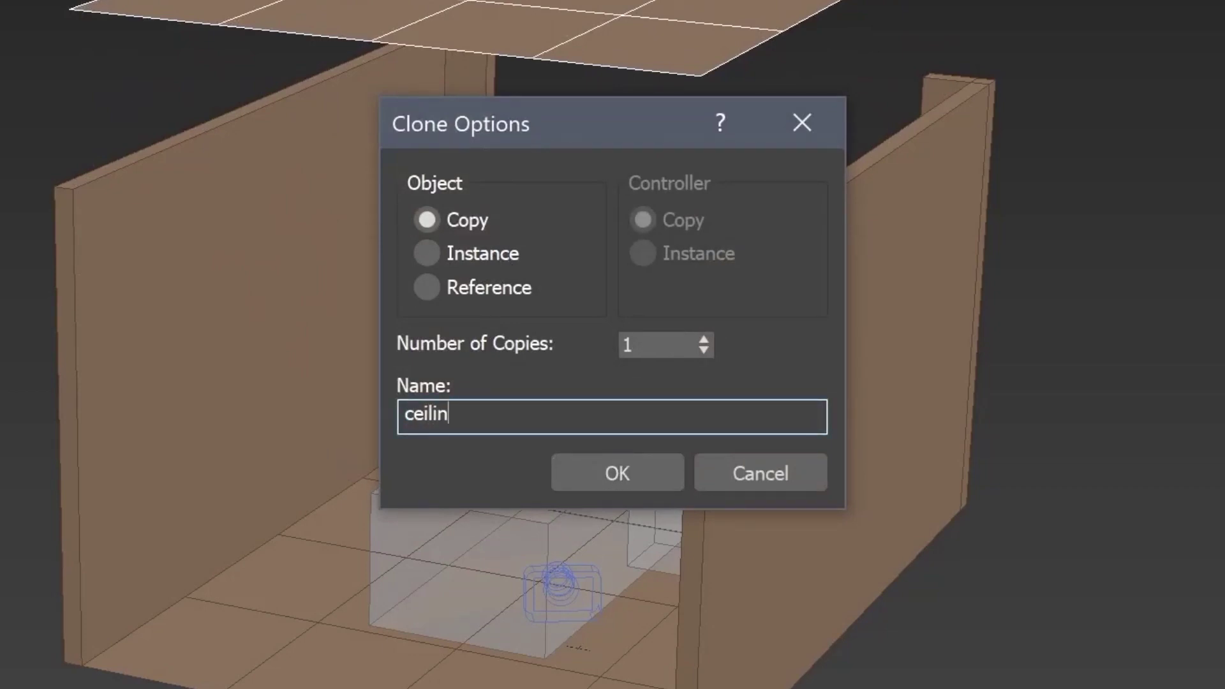
text(g)
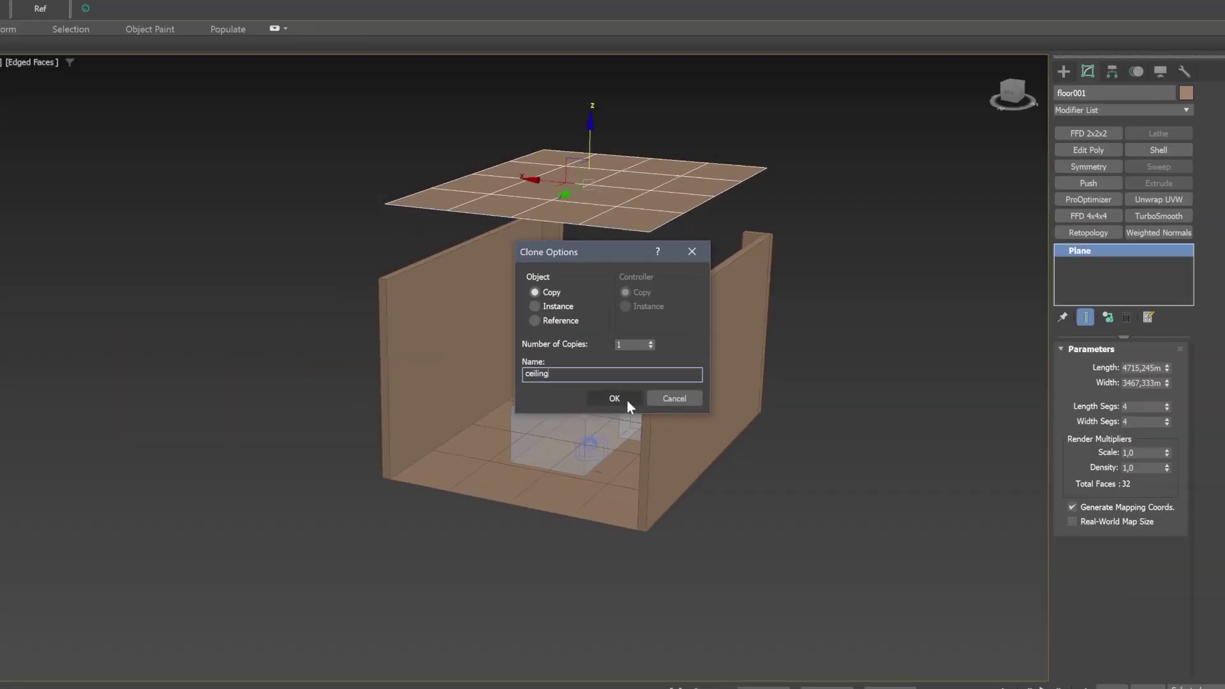
click(617, 472)
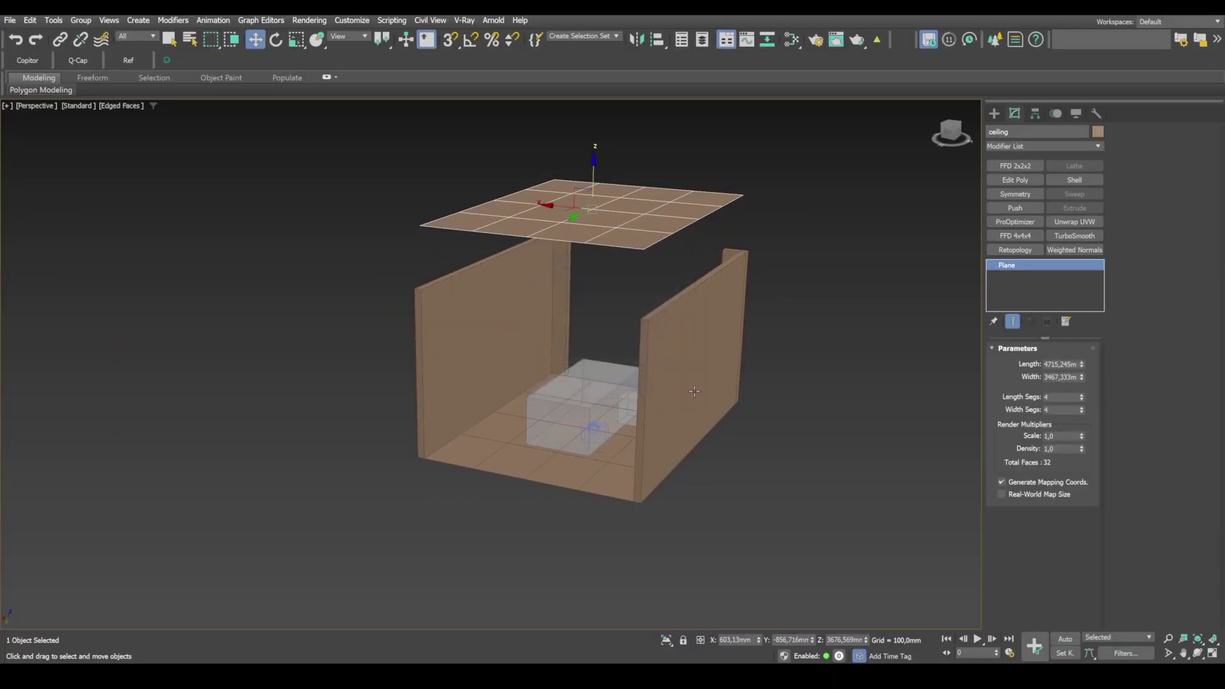
- Add a Shell modifier to the ceiling with an Outer Amount of 75.04 mm and convert it to an editable poly
click(1098, 147)
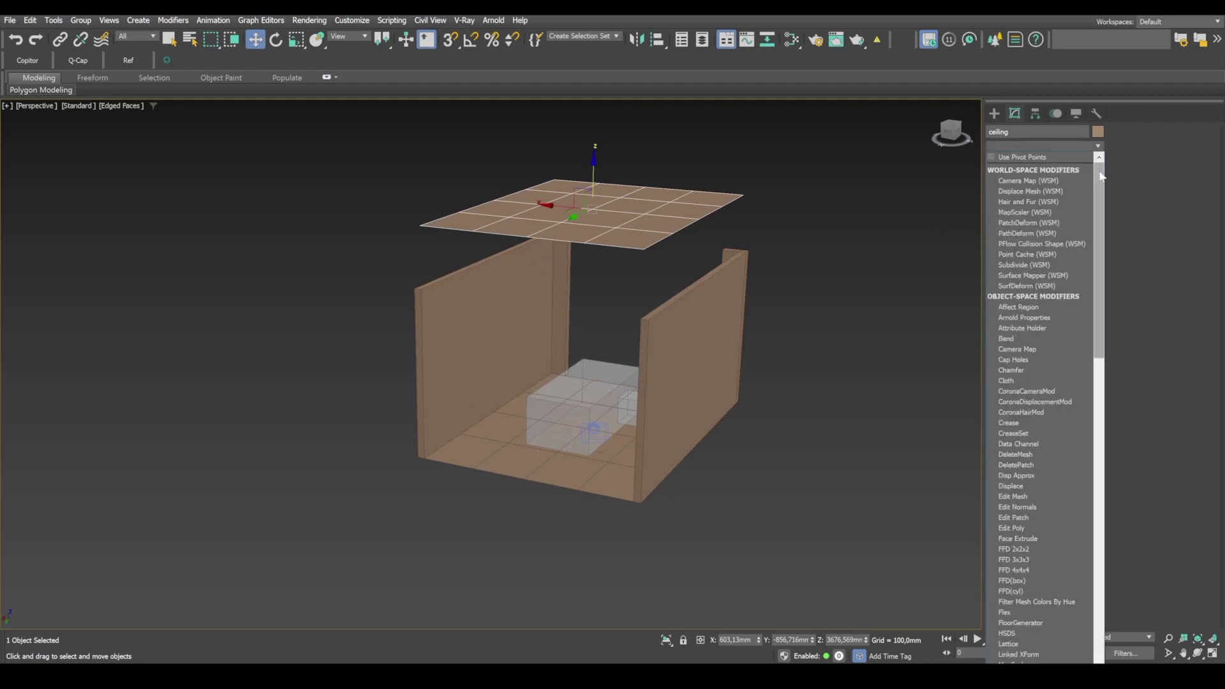
drag(1103, 176, 1102, 400)
click(1018, 412)
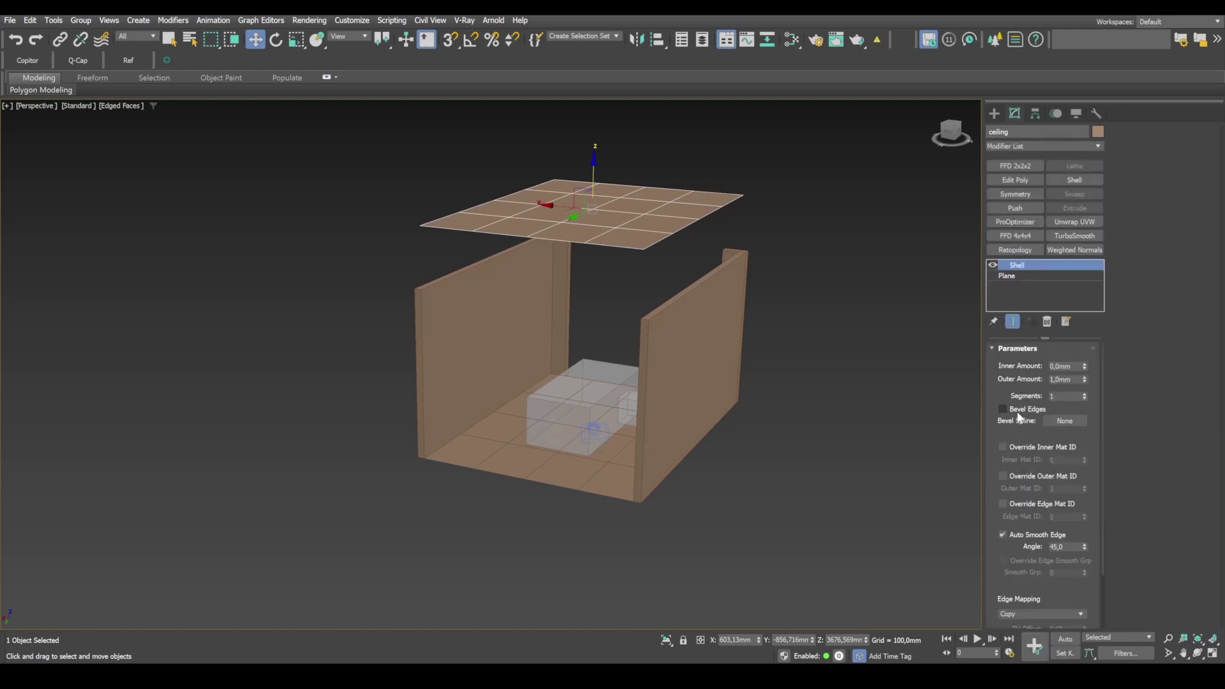
drag(1085, 378, 1127, 230)
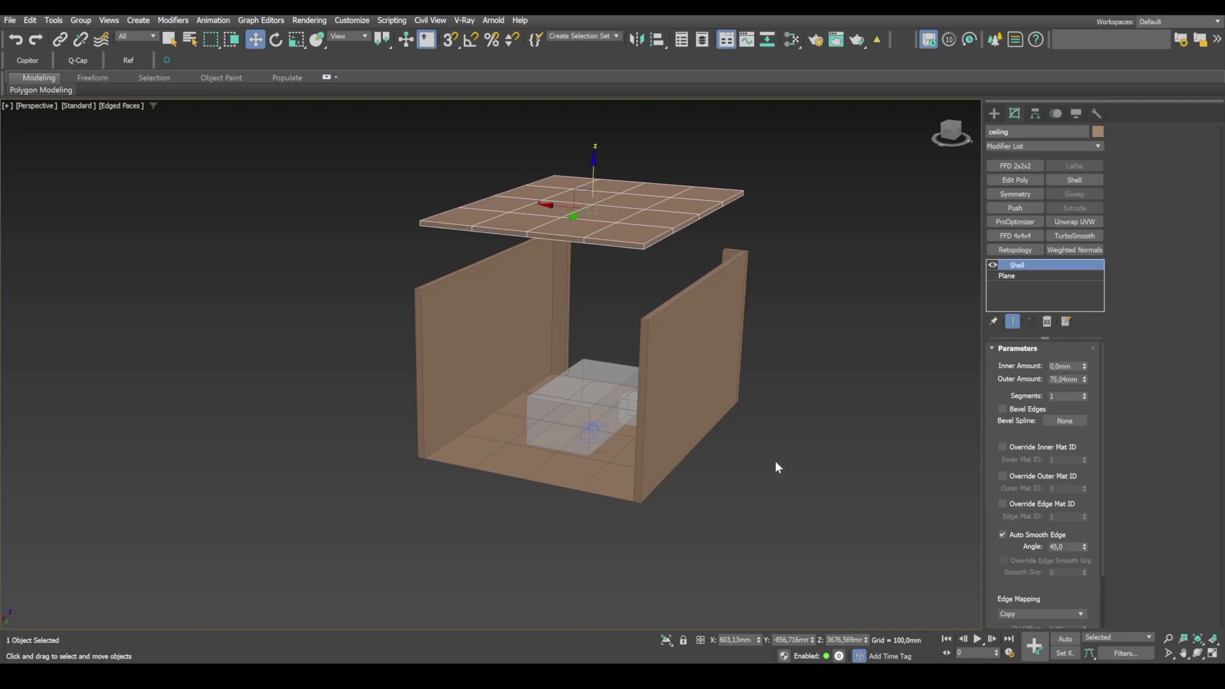
right_click(645, 199)
mouse_move(748, 374)
click(803, 384)
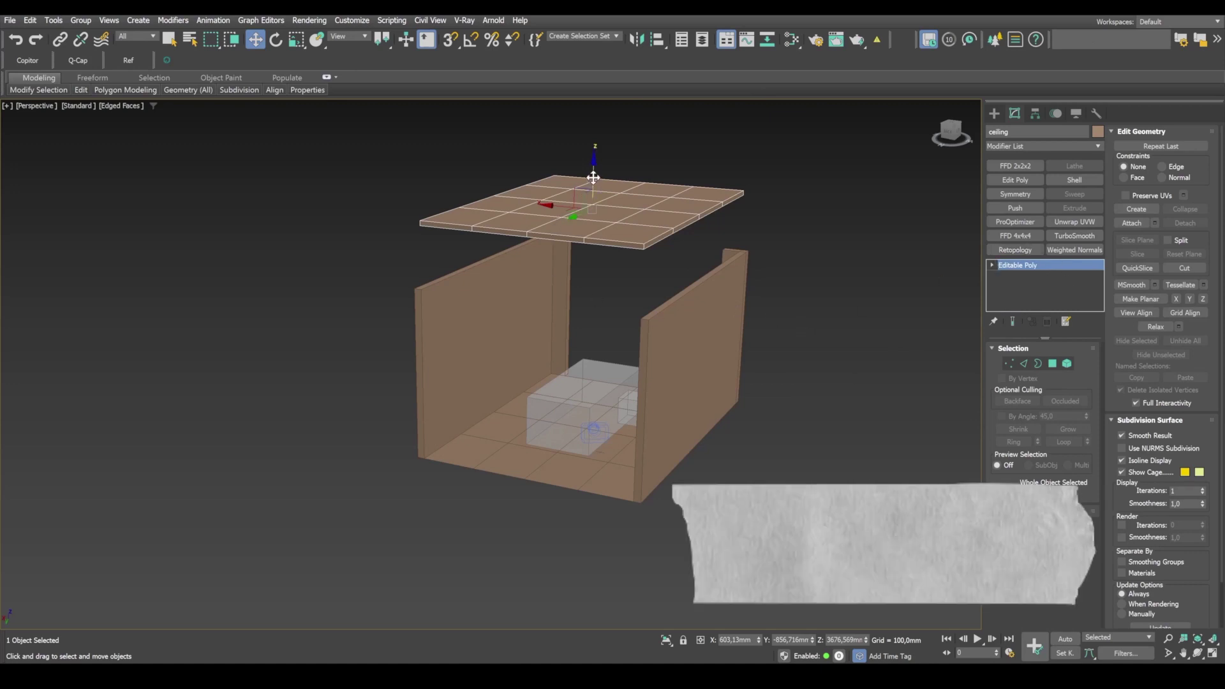
- Lower the ceiling and vertex-snap its underside to the top of the walls at Z about 2714.7 mm
drag(612, 182, 614, 233)
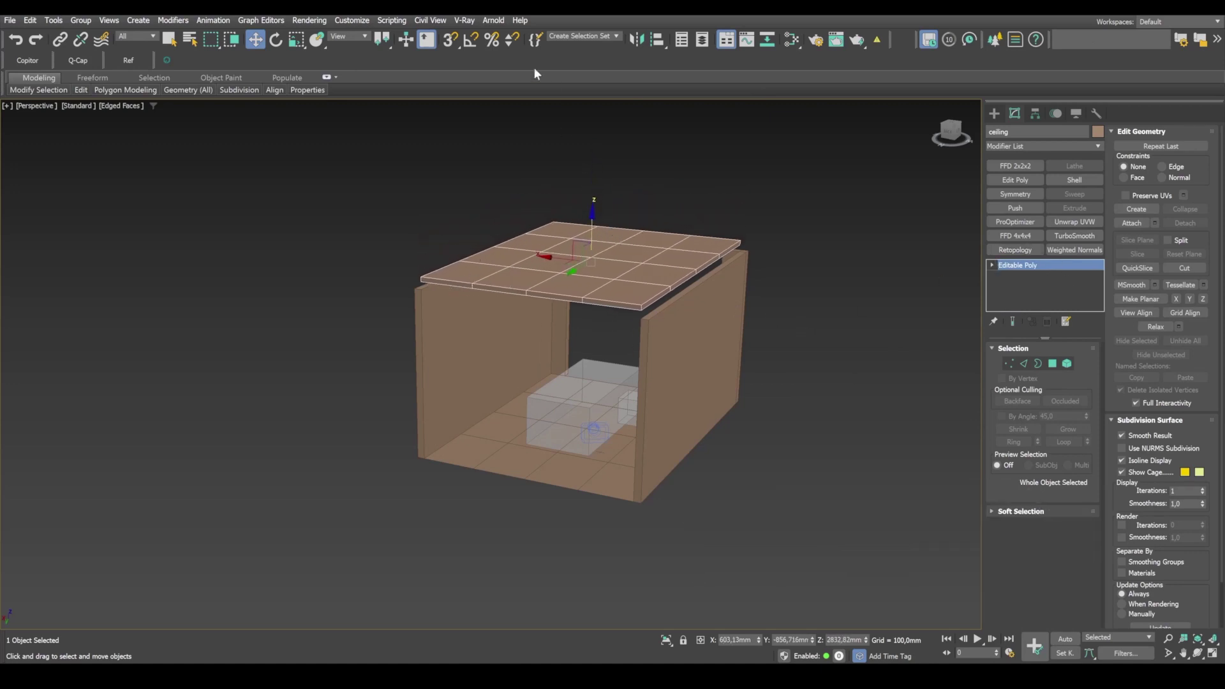
click(450, 39)
scroll(472, 197, up, 6)
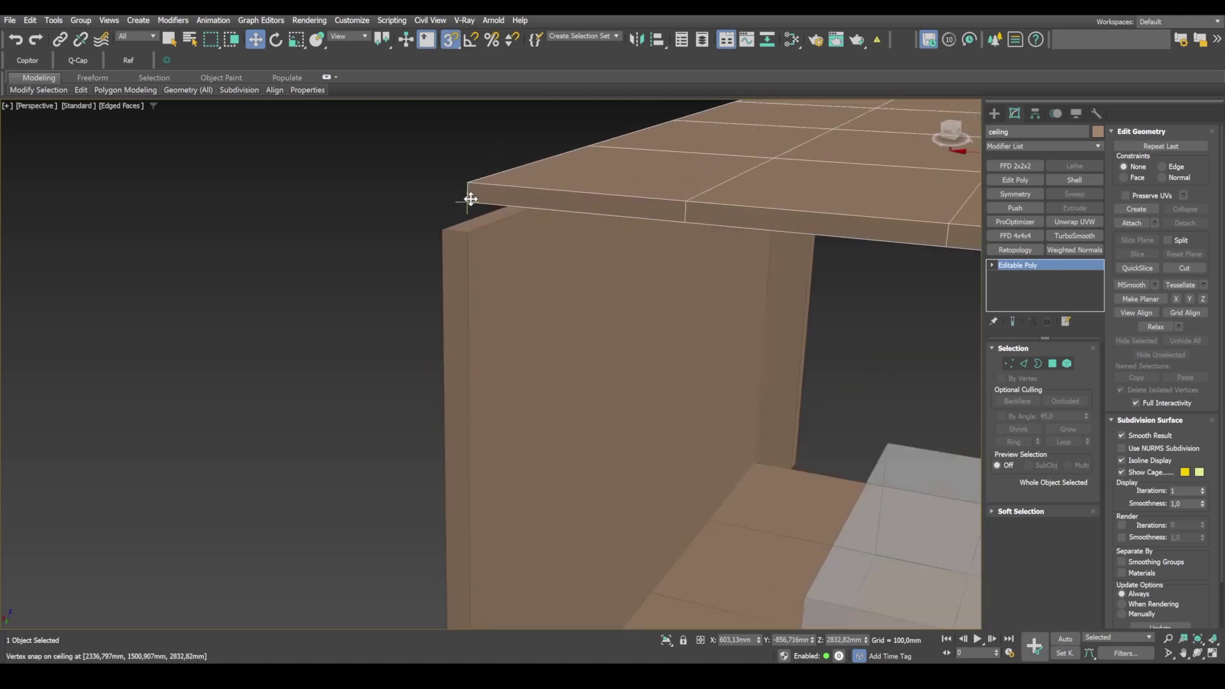
drag(470, 199, 468, 232)
scroll(467, 232, down, 6)
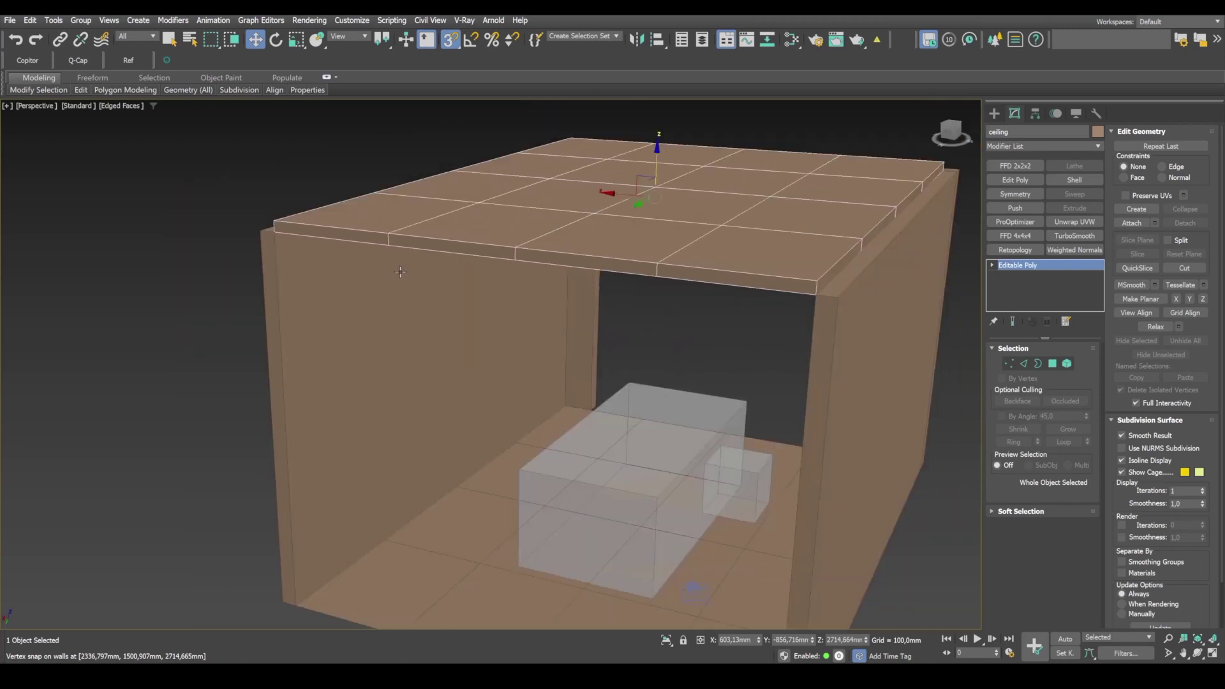
- Extend the ceiling's side vertices to the outer faces of both walls, snapping to X about 2450 mm and -1244 mm
alt+middle_drag(355, 289, 366, 291)
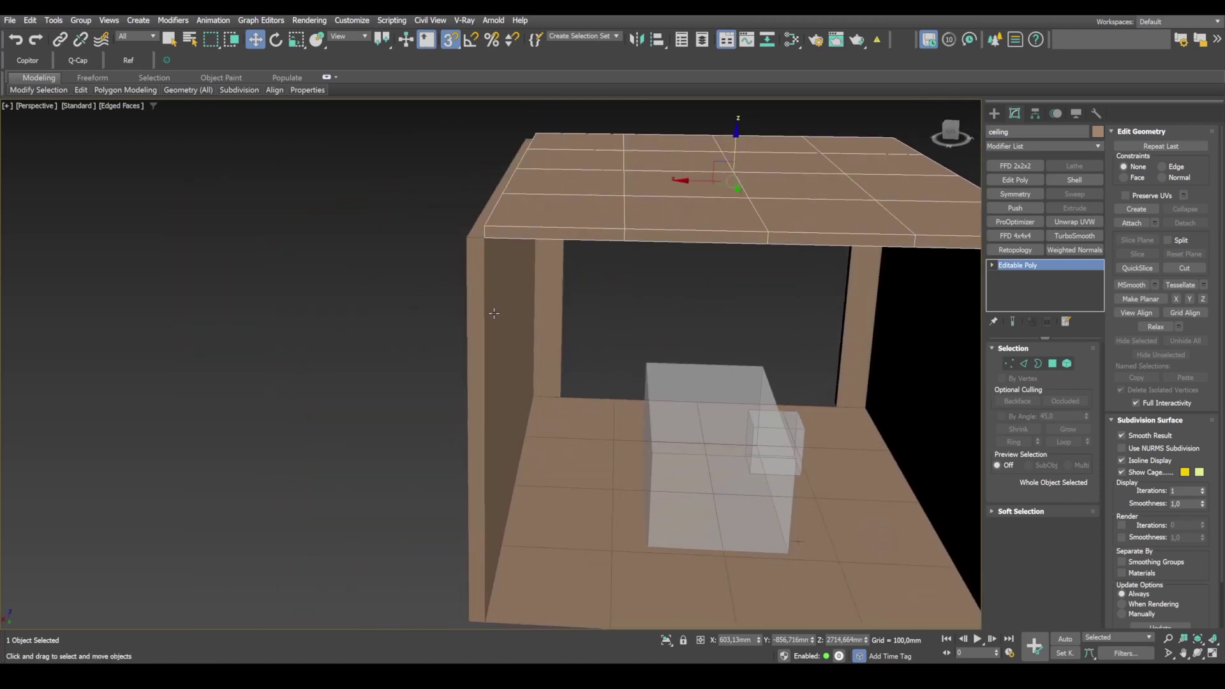
key(1)
drag(553, 267, 442, 113)
drag(476, 172, 466, 237)
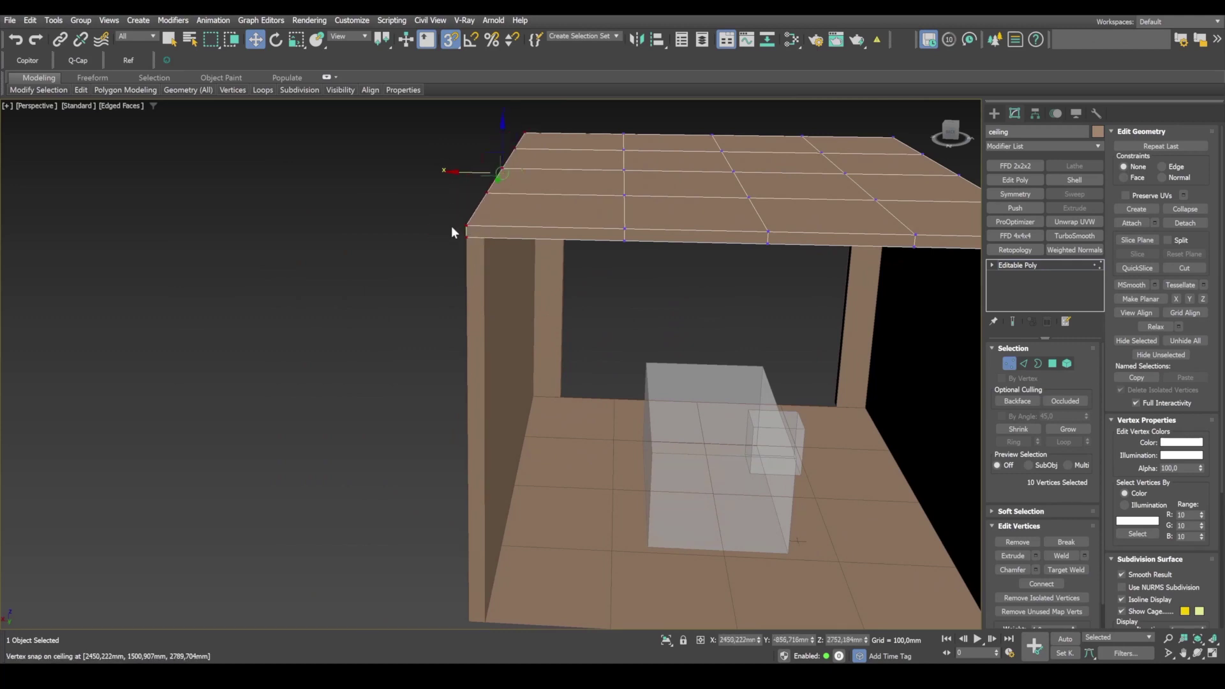
alt+middle_drag(741, 301, 545, 309)
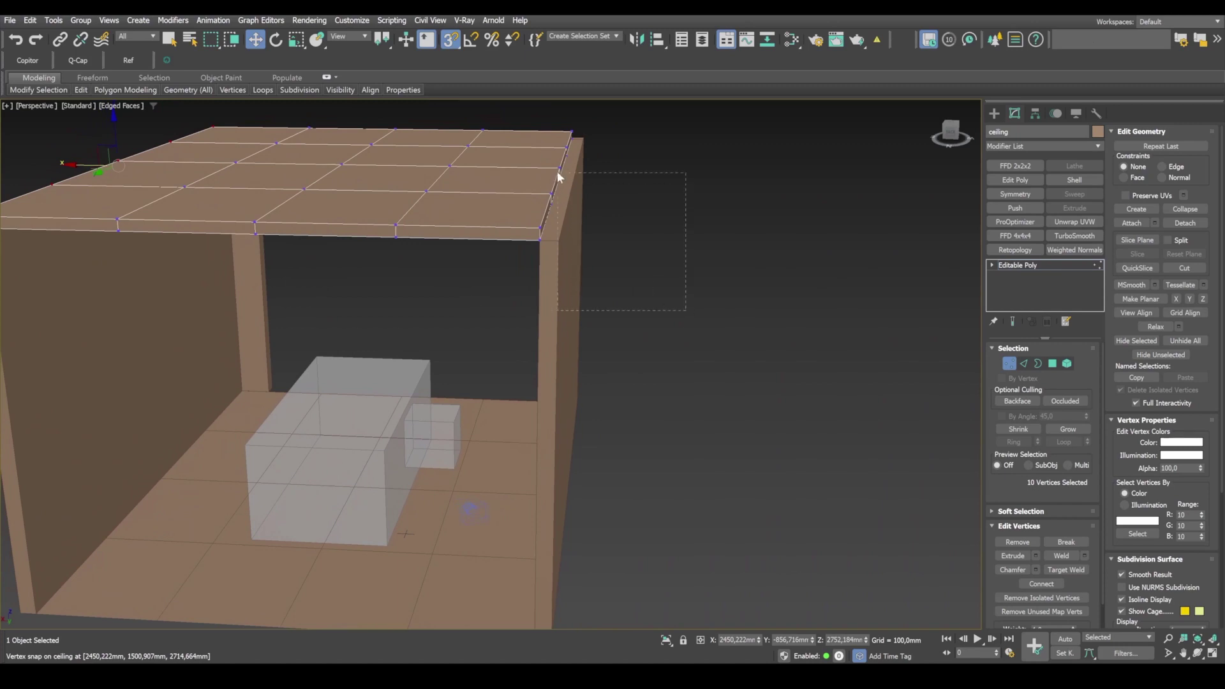
drag(547, 163, 560, 242)
scroll(555, 240, down, 5)
alt+middle_drag(577, 304, 602, 308)
- Examine the room from outside to see where the camera sits relative to the open end
click(648, 522)
alt+middle_drag(657, 514, 641, 466)
alt+middle_drag(539, 411, 607, 388)
alt+middle_drag(529, 360, 411, 240)
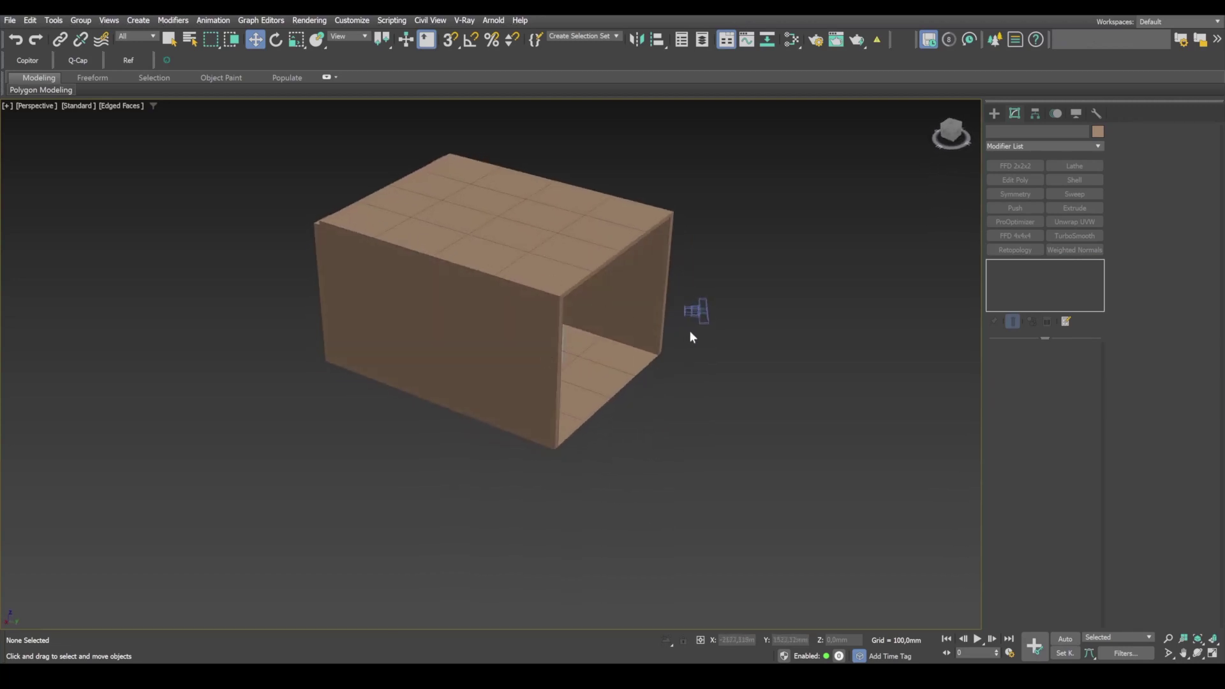
alt+middle_drag(670, 335, 606, 334)
scroll(624, 293, up, 5)
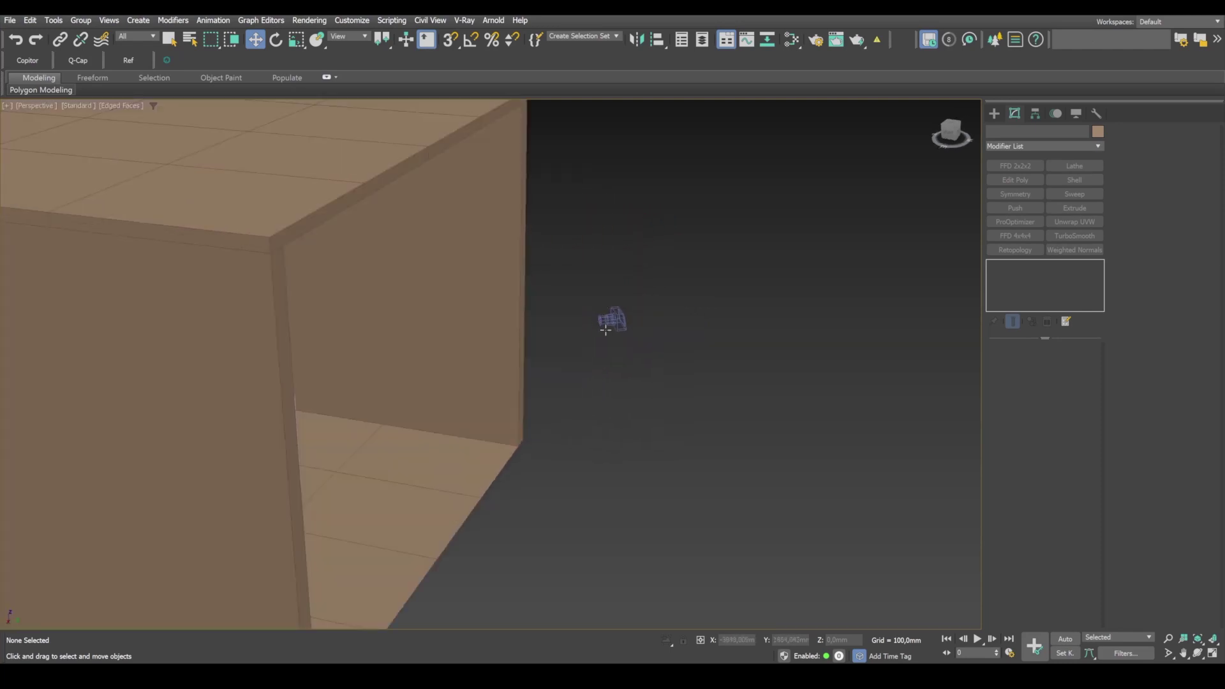
scroll(612, 333, down, 4)
alt+middle_drag(598, 347, 601, 347)
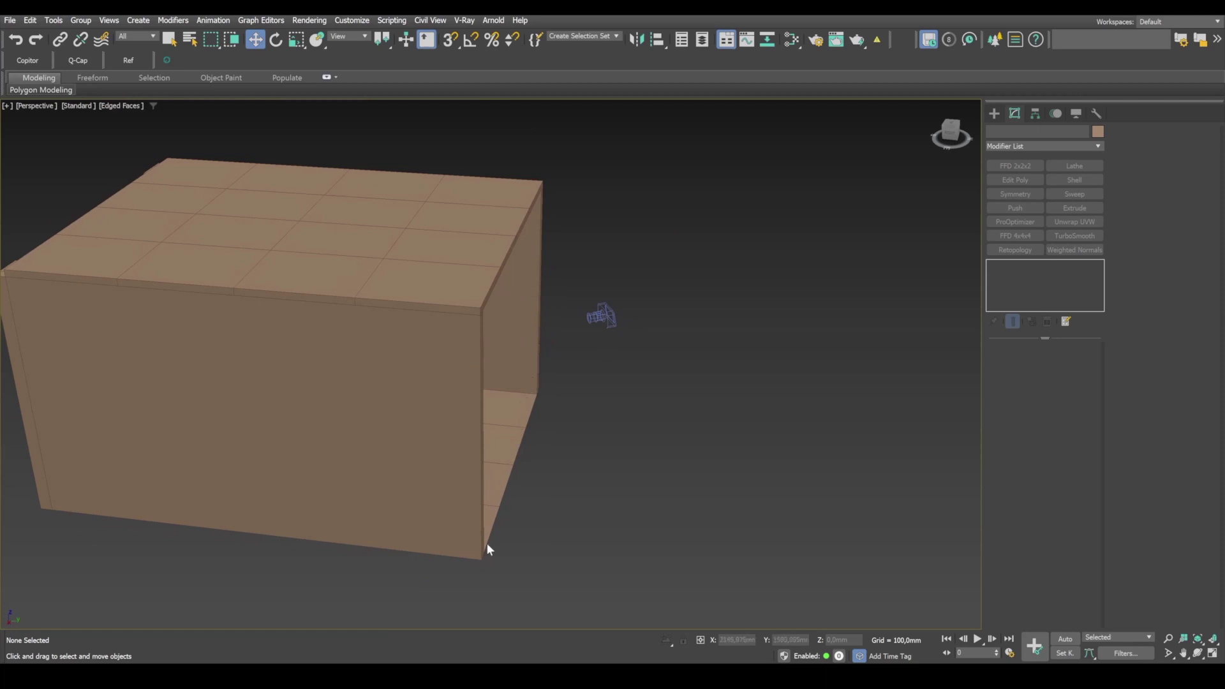
- Extend the walls' open-end vertices along Y past the camera to about 2721 mm
click(528, 306)
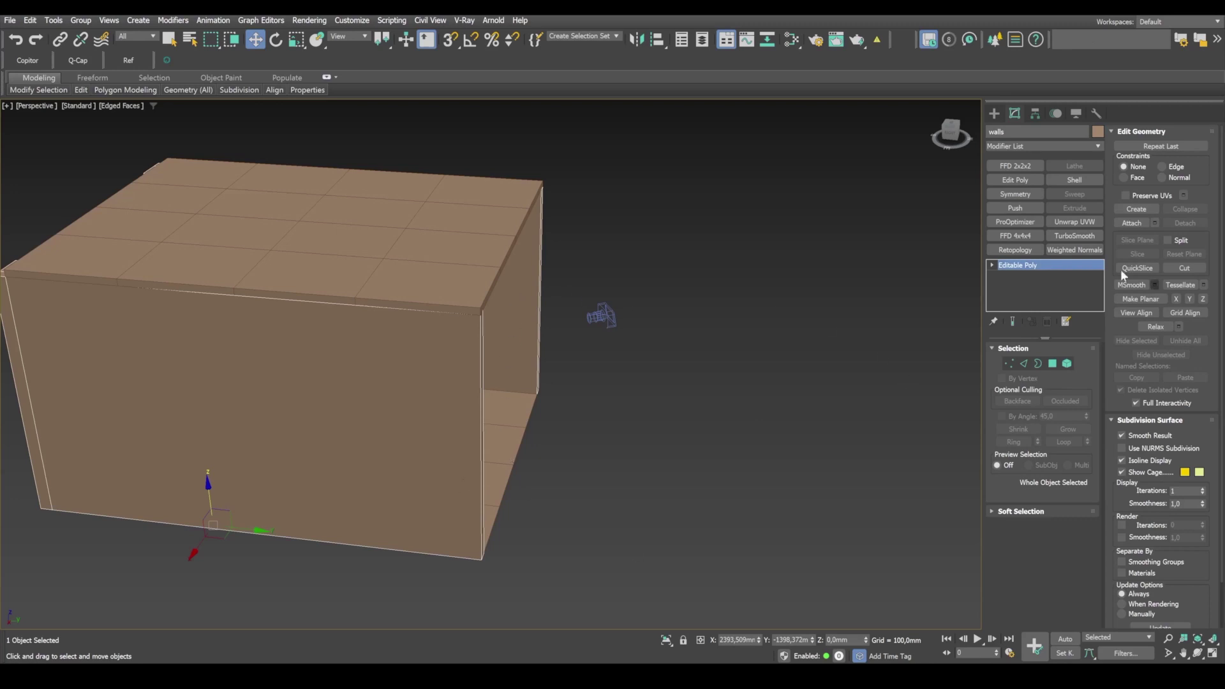
click(1009, 363)
drag(715, 574, 432, 191)
drag(534, 357, 657, 392)
scroll(665, 395, down, 4)
alt+middle_drag(668, 398, 644, 408)
key(1)
- Select the floor, show the viewport in wireframe and convert the plane to an editable poly
click(581, 428)
key(F3)
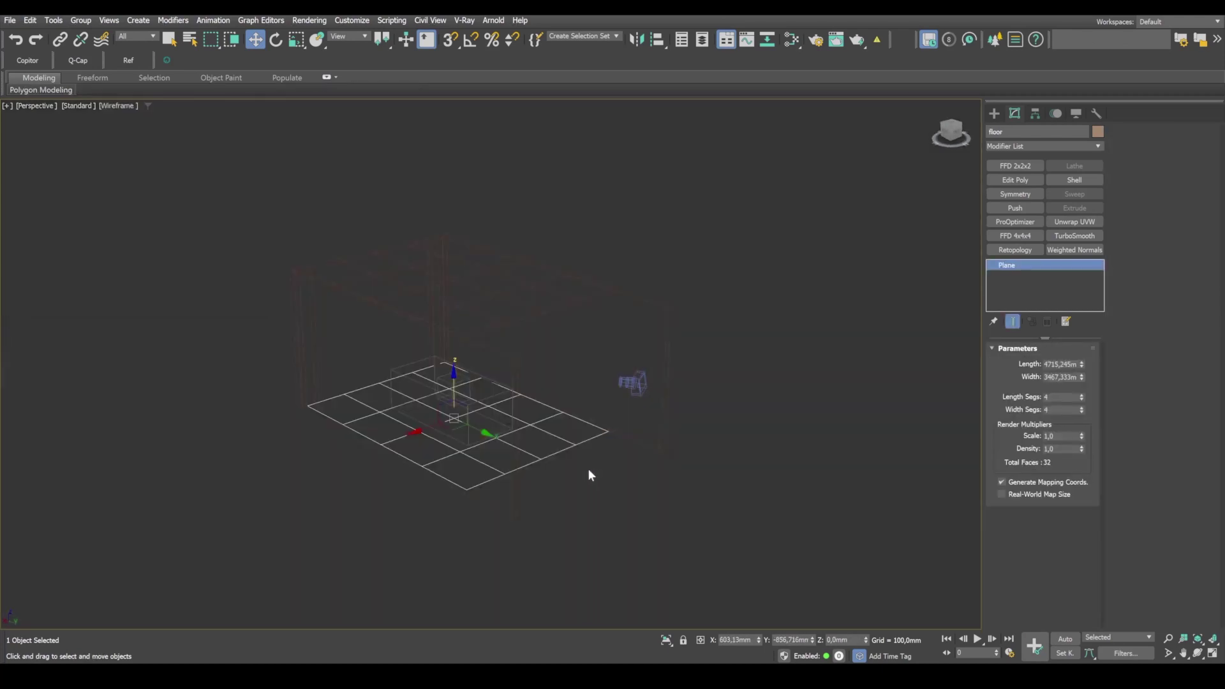
right_click(555, 443)
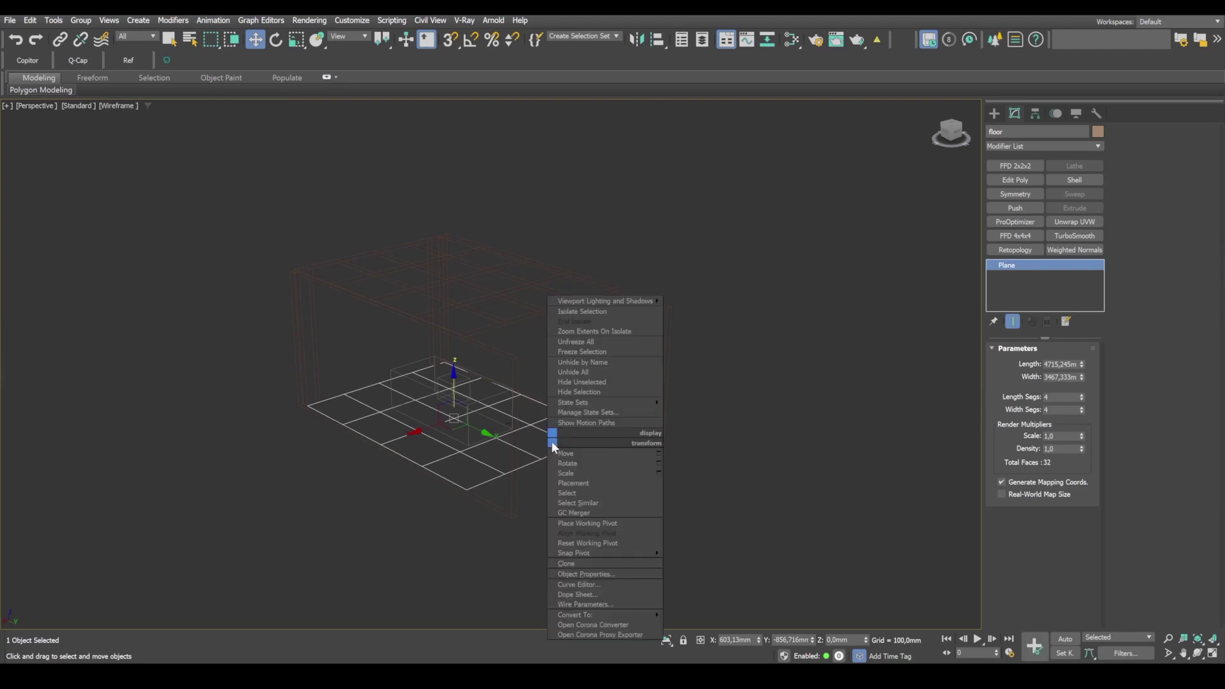
mouse_move(618, 614)
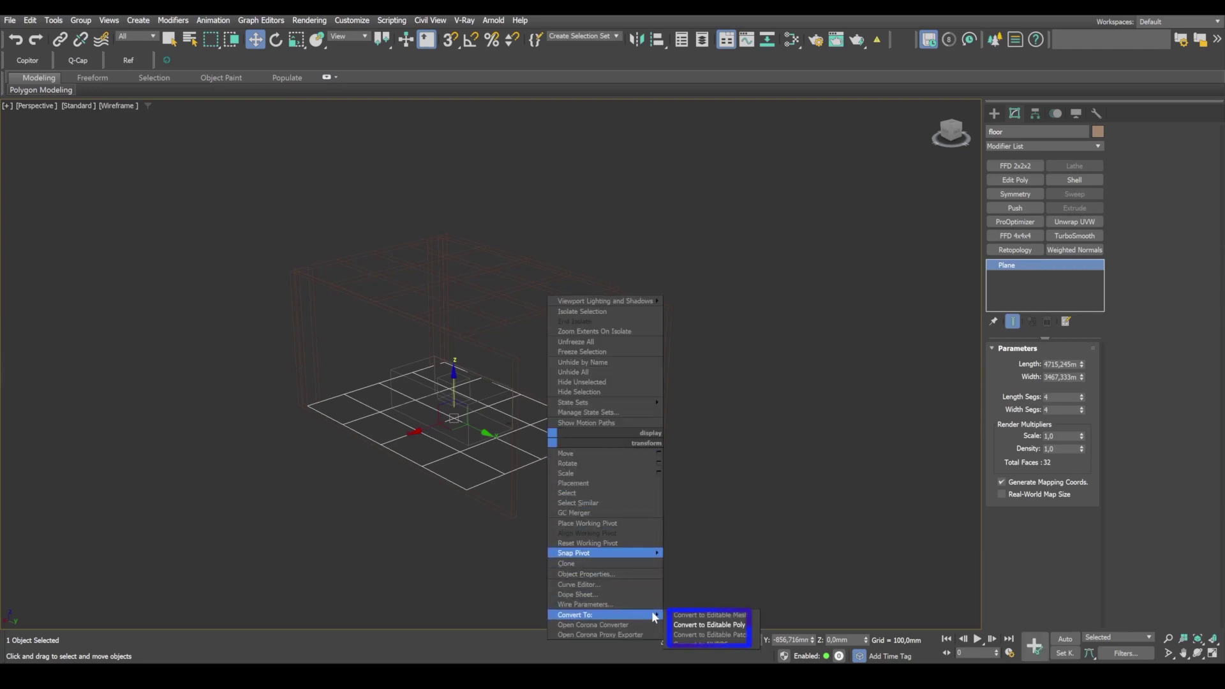
click(709, 625)
- Move the floor's four open-end edges along Y and snap them to the end of the extended walls
key(2)
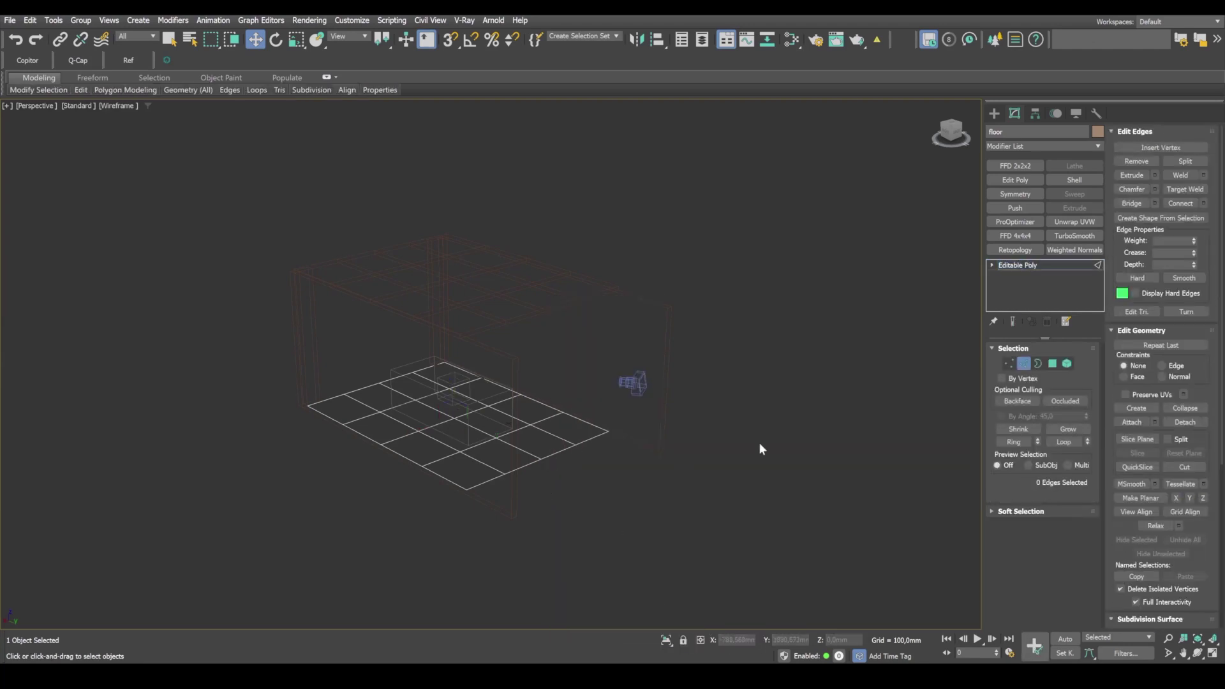
double_click(563, 451)
alt+middle_drag(539, 476, 560, 474)
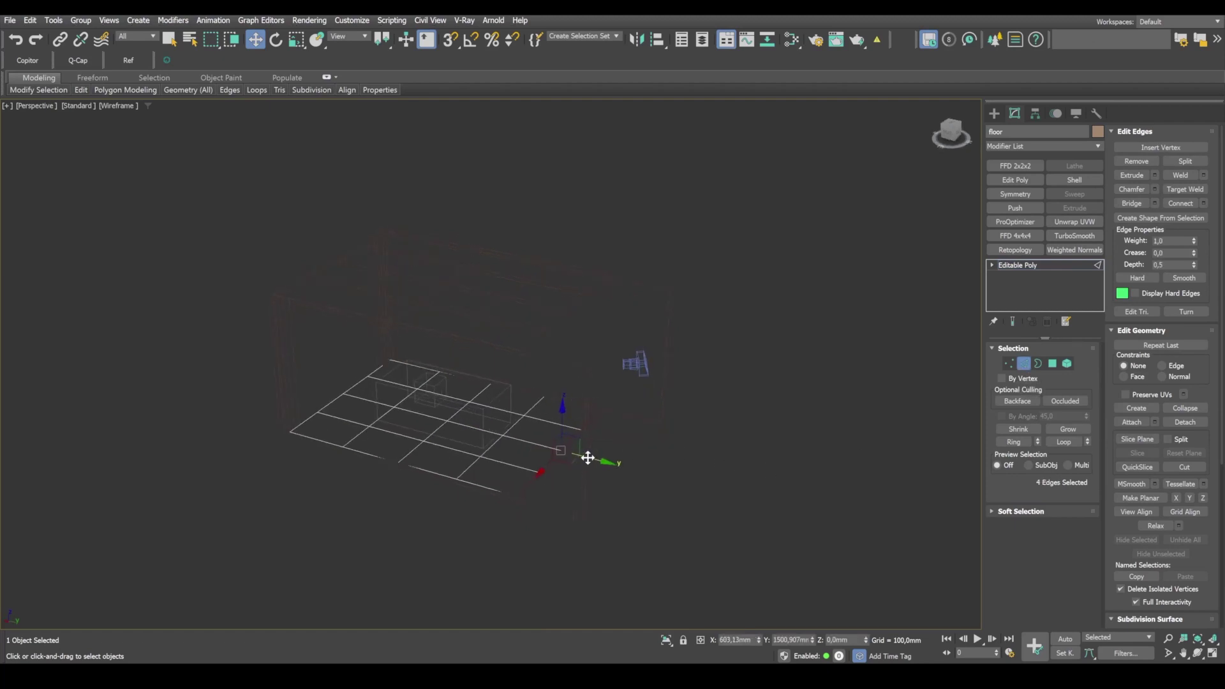
drag(588, 457, 651, 478)
scroll(651, 478, up, 3)
key(F3)
key(s)
drag(637, 468, 640, 410)
alt+middle_drag(640, 410, 705, 473)
click(1023, 364)
- Extend the ceiling's open-end vertices along Y and snap them to the end of the extended walls
click(511, 276)
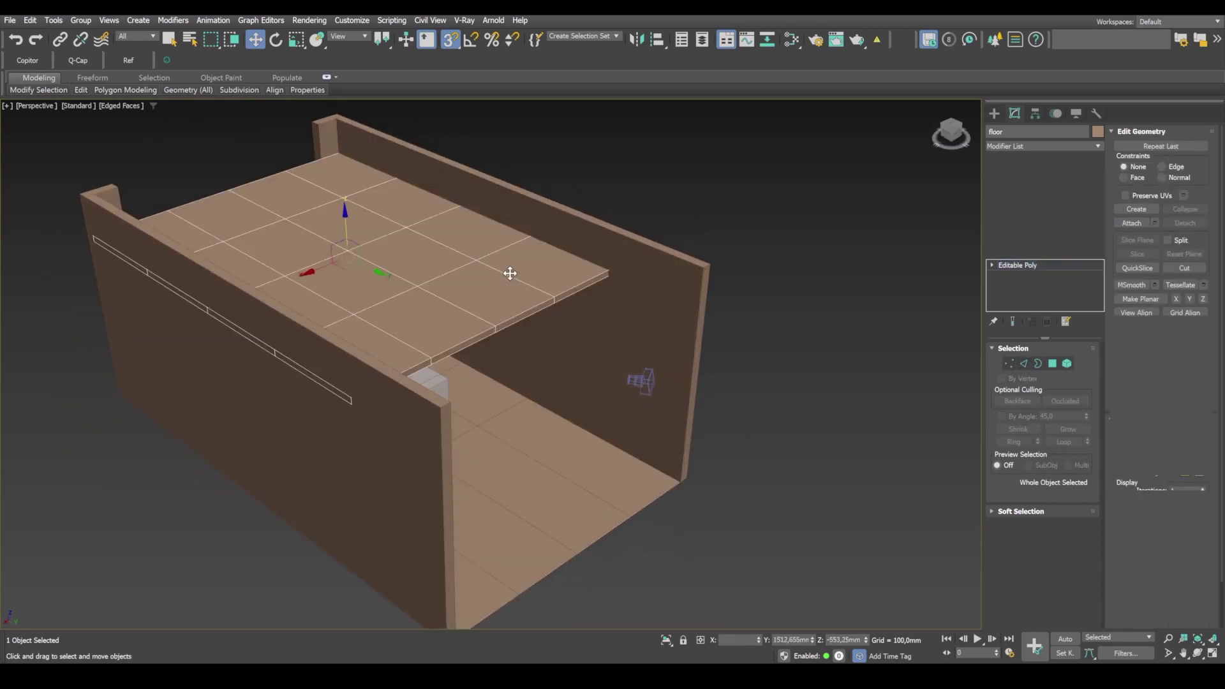
key(1)
alt+middle_drag(549, 351, 528, 400)
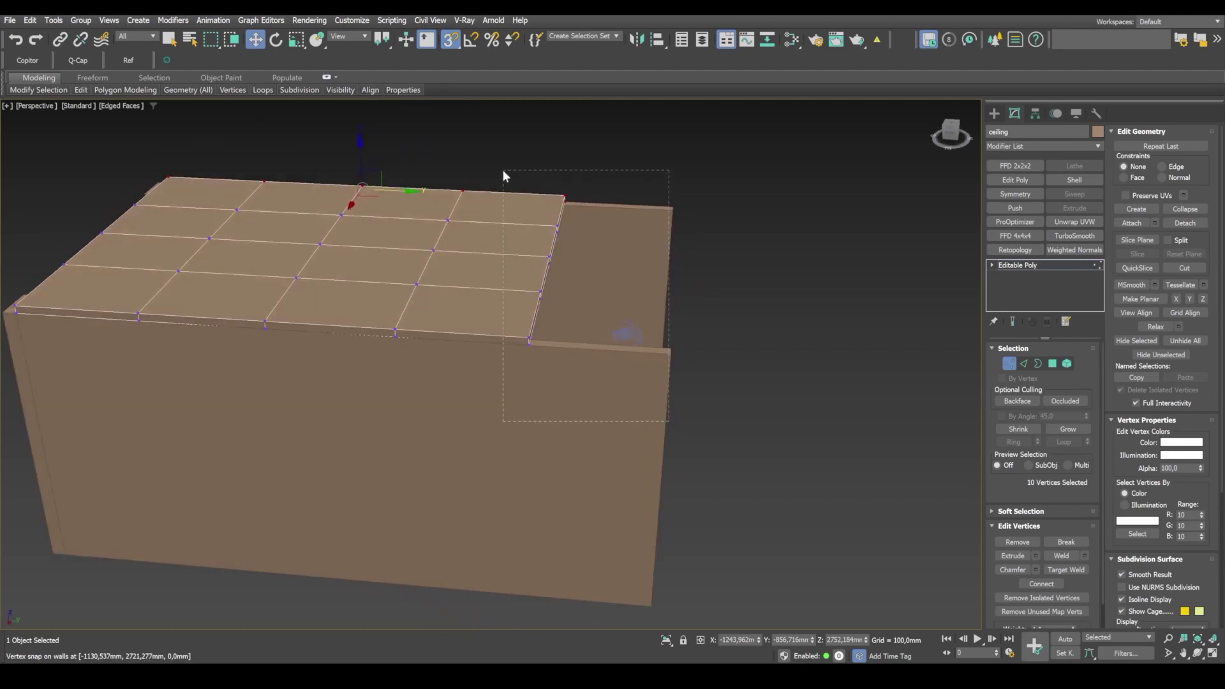
drag(501, 170, 504, 173)
alt+middle_drag(583, 263, 683, 374)
alt+middle_drag(427, 296, 632, 485)
click(1009, 363)
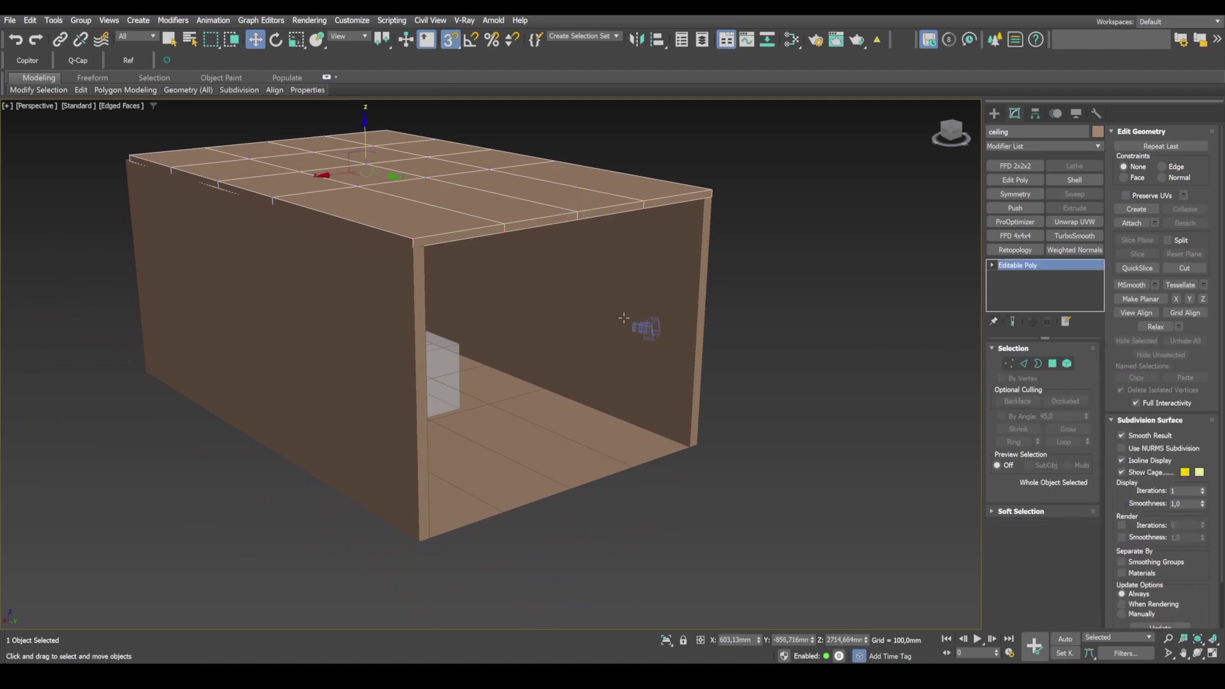
- Create a box across the room's open end behind the camera, snapped from the floor corner up to ceiling height
click(994, 113)
click(1015, 194)
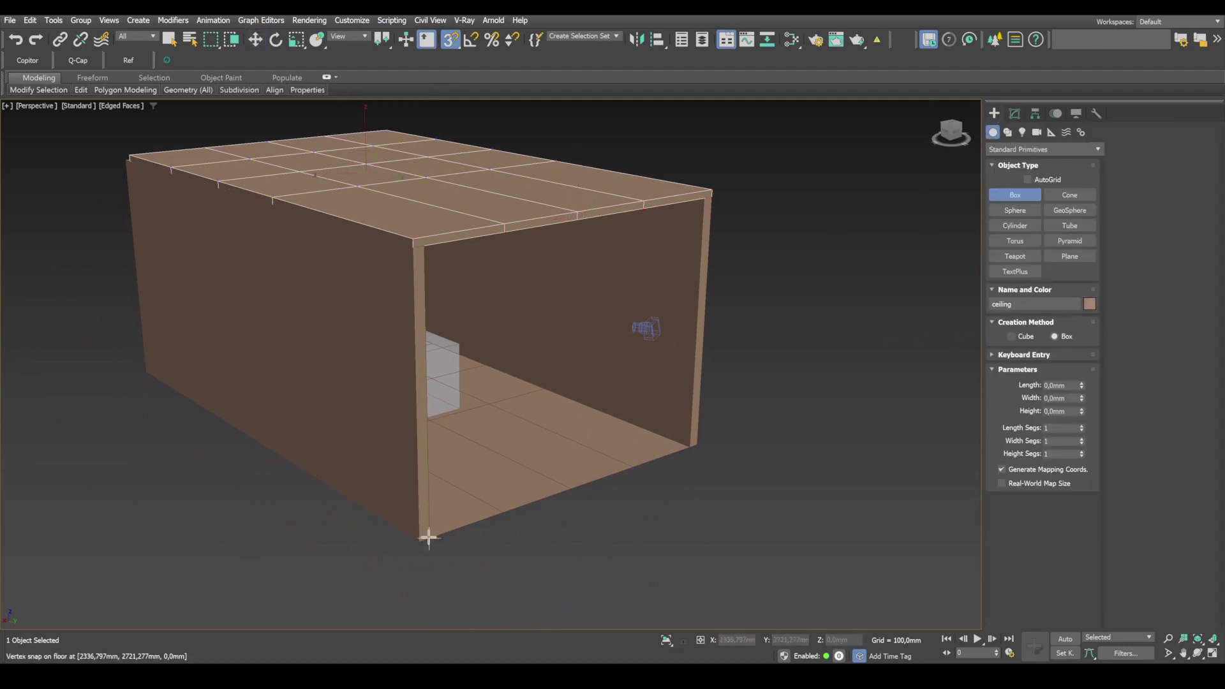
drag(423, 540, 699, 471)
click(747, 140)
key(w)
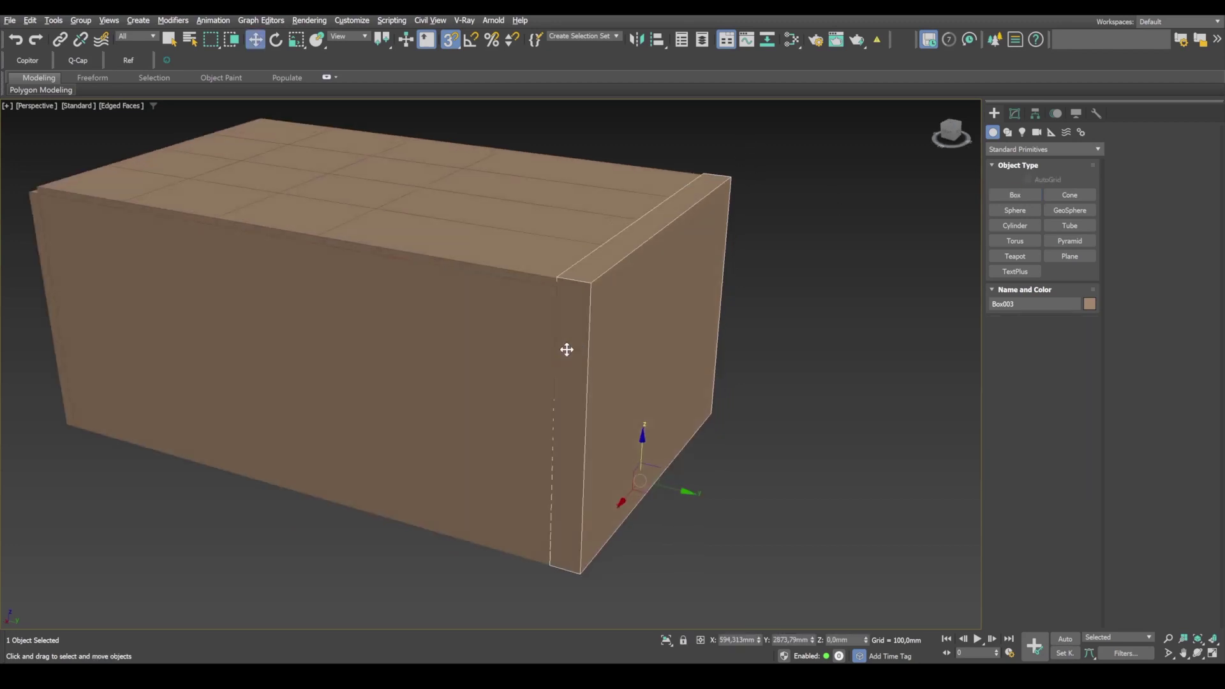
- Convert the new end-wall box to an editable poly
alt+middle_drag(496, 480, 421, 456)
right_click(492, 383)
mouse_move(551, 561)
click(638, 571)
- Connect the end wall's horizontal edges with two vertical edge loops offset toward one side
key(2)
drag(549, 561, 574, 185)
click(1203, 203)
click(500, 369)
drag(500, 389, 528, 276)
click(498, 422)
alt+middle_drag(491, 458, 832, 332)
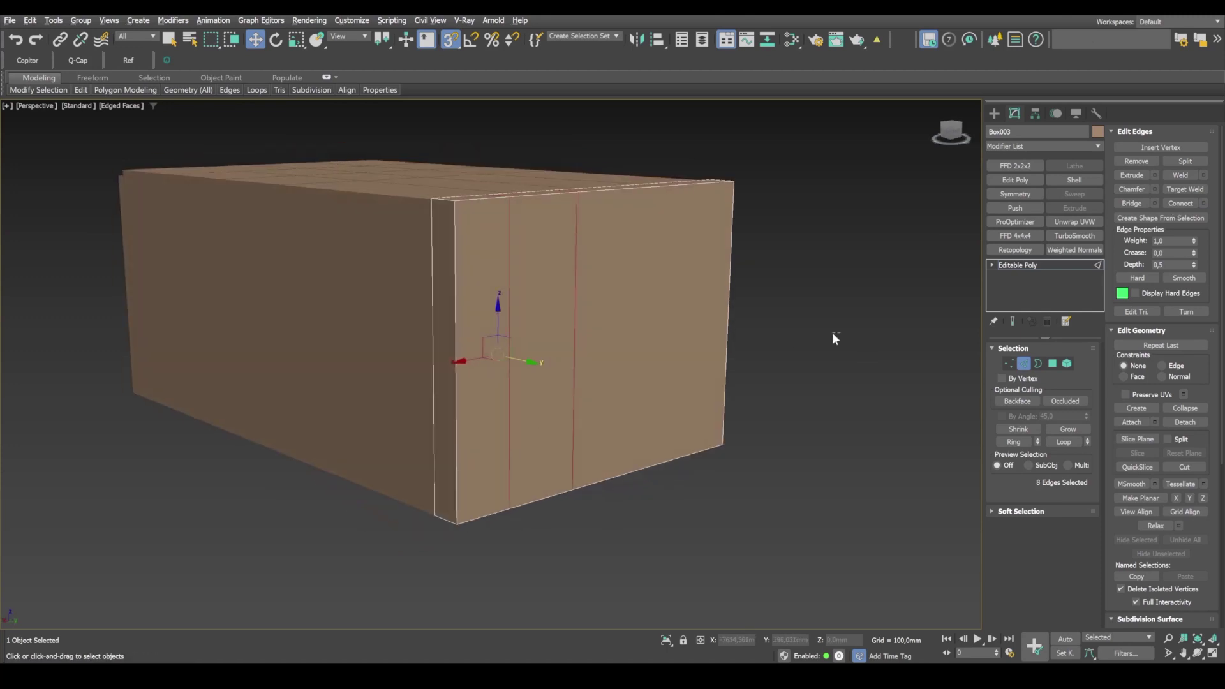
- Connect the end wall's vertical edges with one horizontal edge loop, using pinch 0 and slide 0
click(1203, 203)
click(502, 374)
double_click(514, 388)
text(0)
key(Tab)
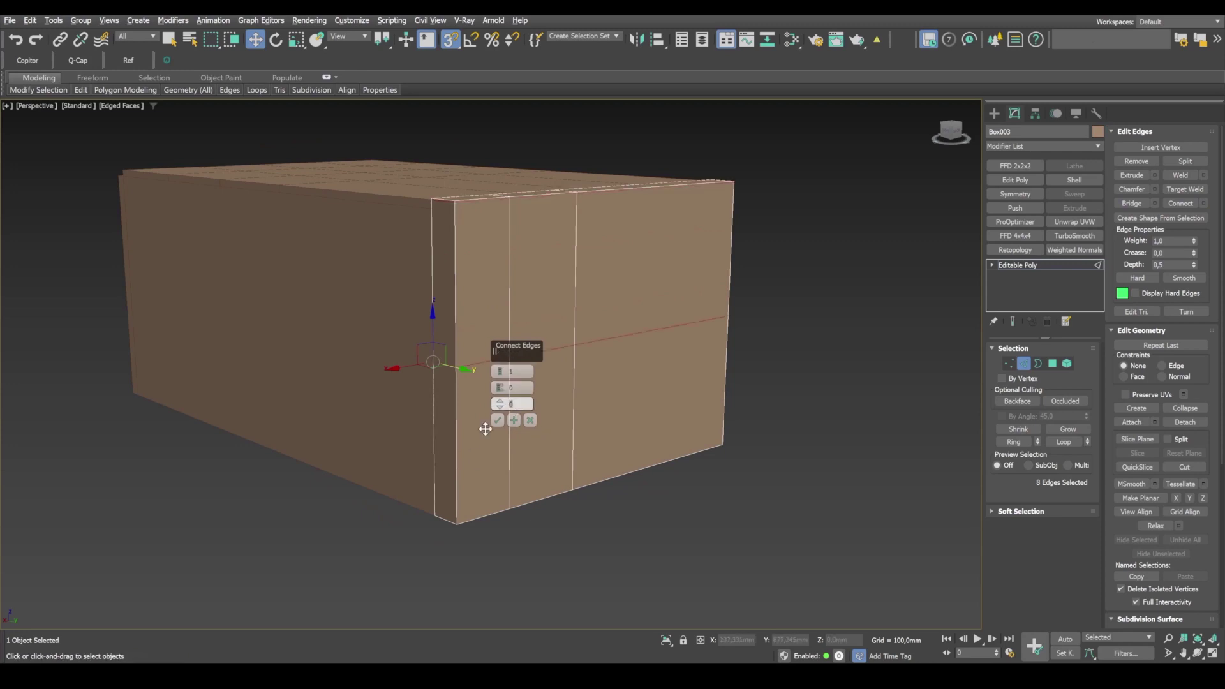
click(497, 420)
- Move the new horizontal edge loop down along Z to the bottom edge of the end wall
drag(553, 364, 510, 506)
key(s)
drag(561, 465, 562, 455)
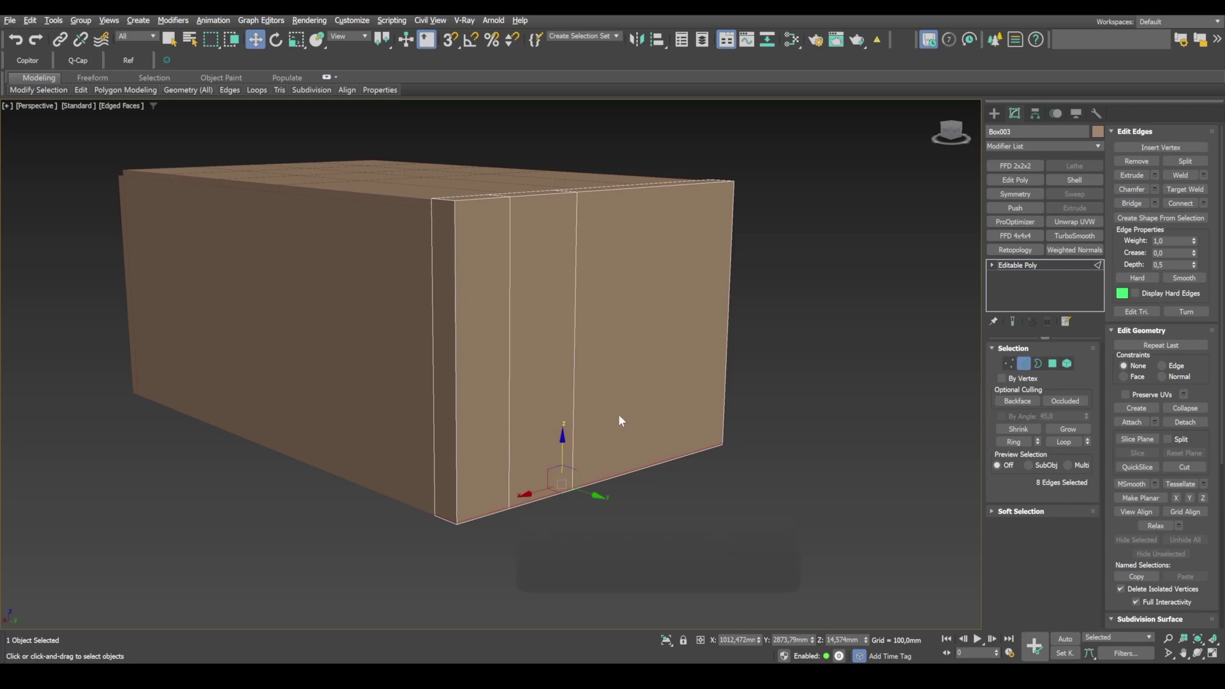
- Raise the horizontal edge loop to door height with a Z offset of 2000 mm
key(F12)
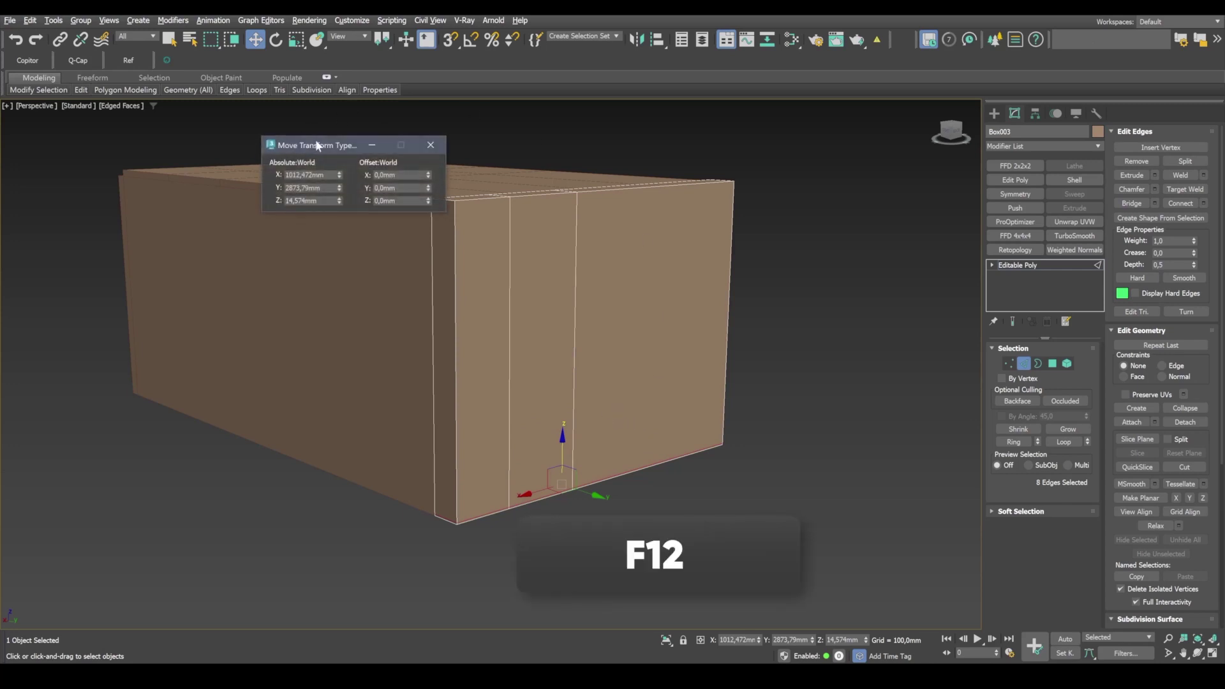
drag(311, 140, 296, 300)
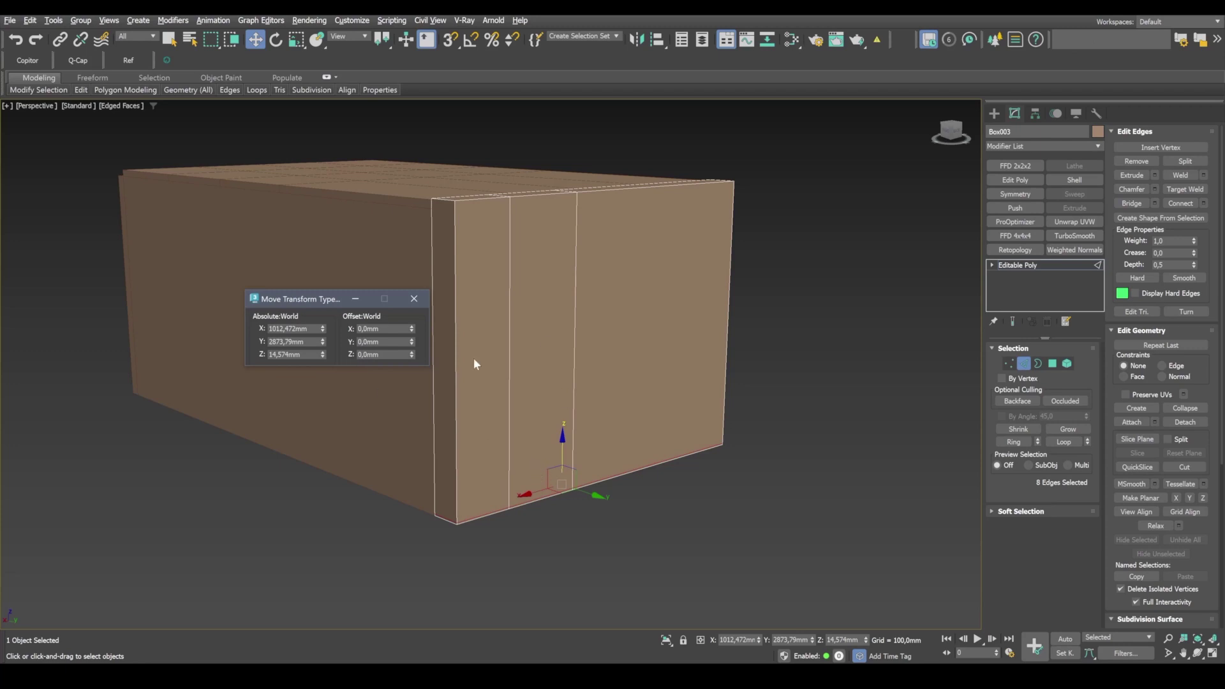
click(390, 355)
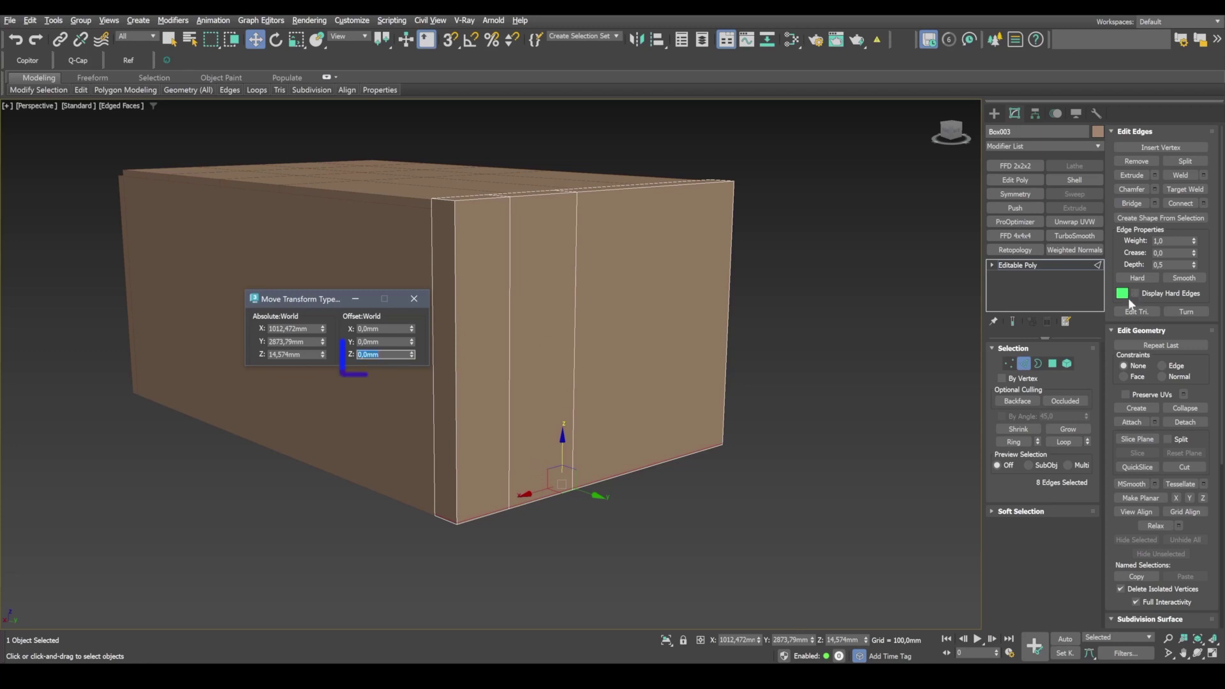
text(2000)
key(Return)
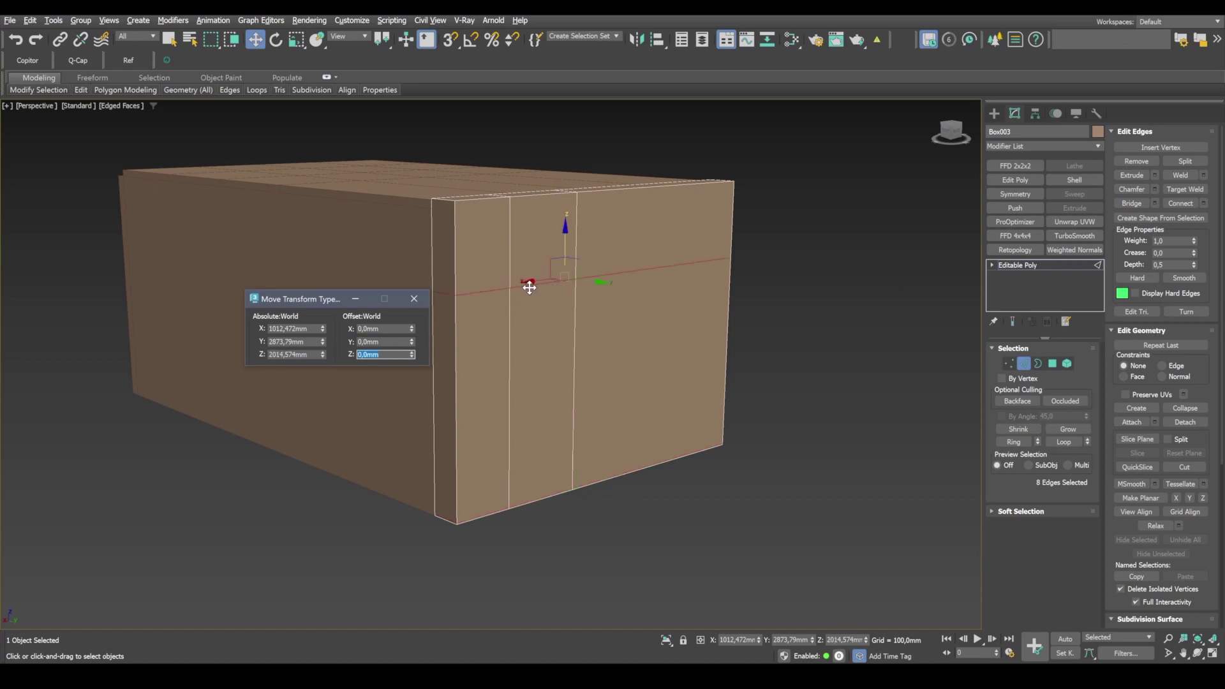
- Select the matching door-shaped polygons on the front and back faces of the end wall
click(1053, 363)
key(F3)
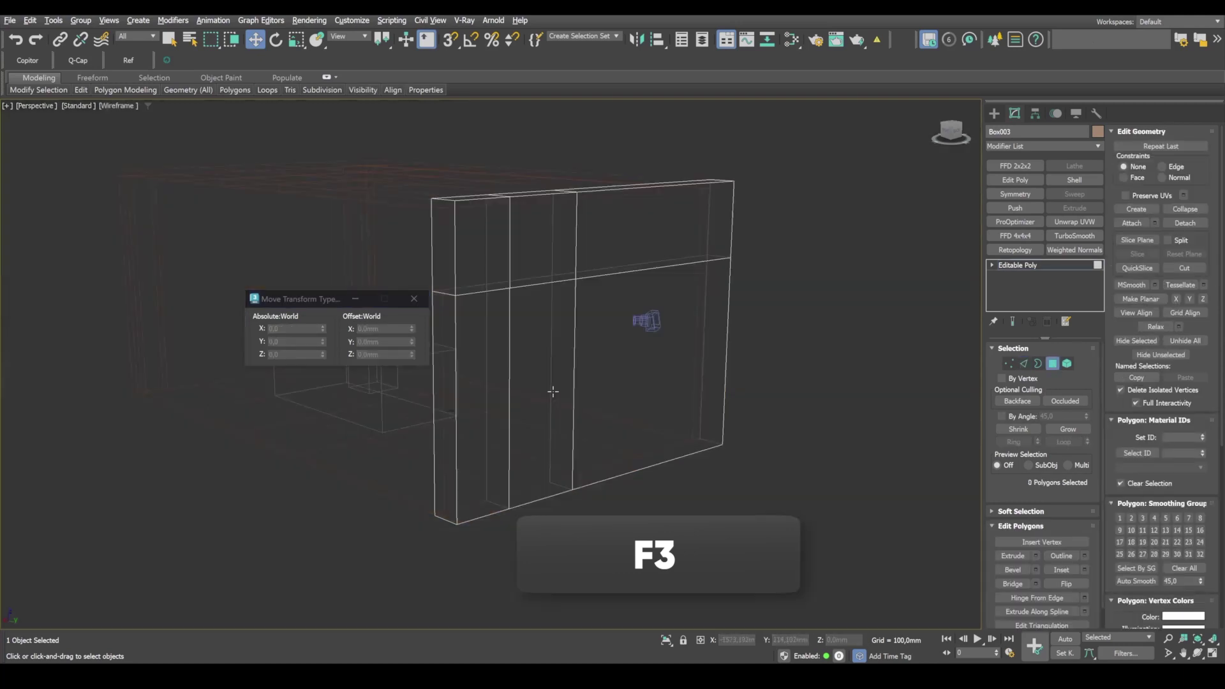
click(536, 363)
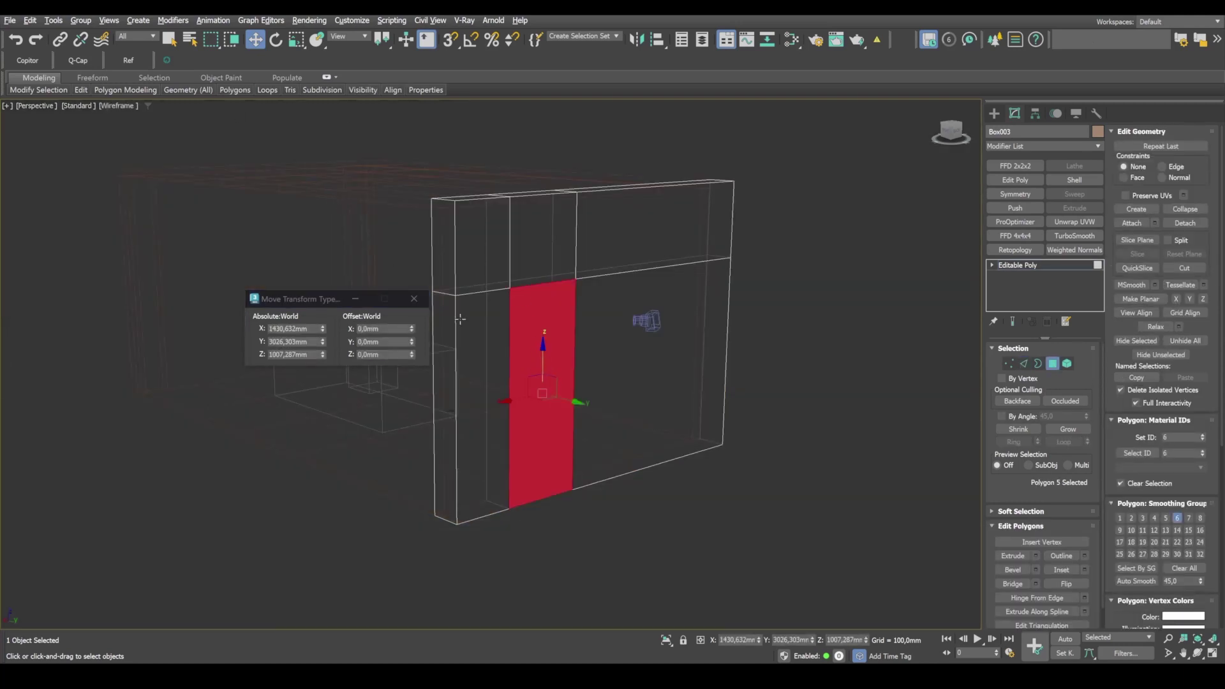
click(414, 299)
alt+middle_drag(517, 389, 704, 357)
ctrl+click(699, 348)
alt+middle_drag(779, 435, 807, 432)
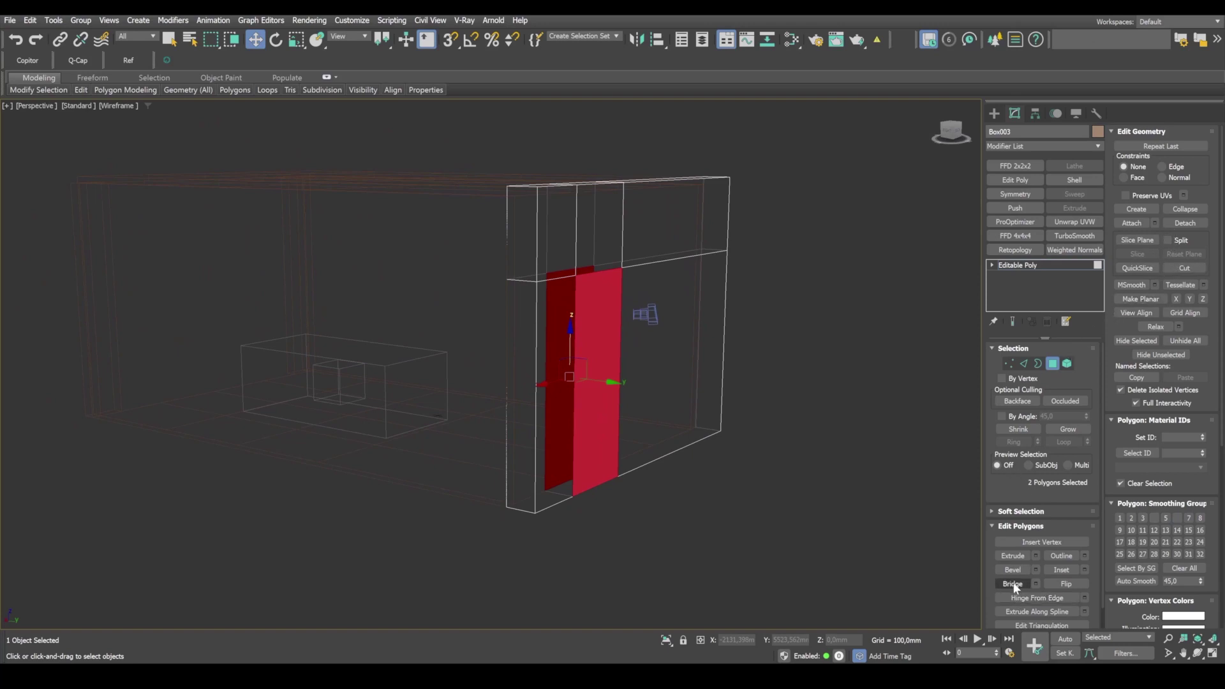
alt+middle_drag(744, 483, 797, 487)
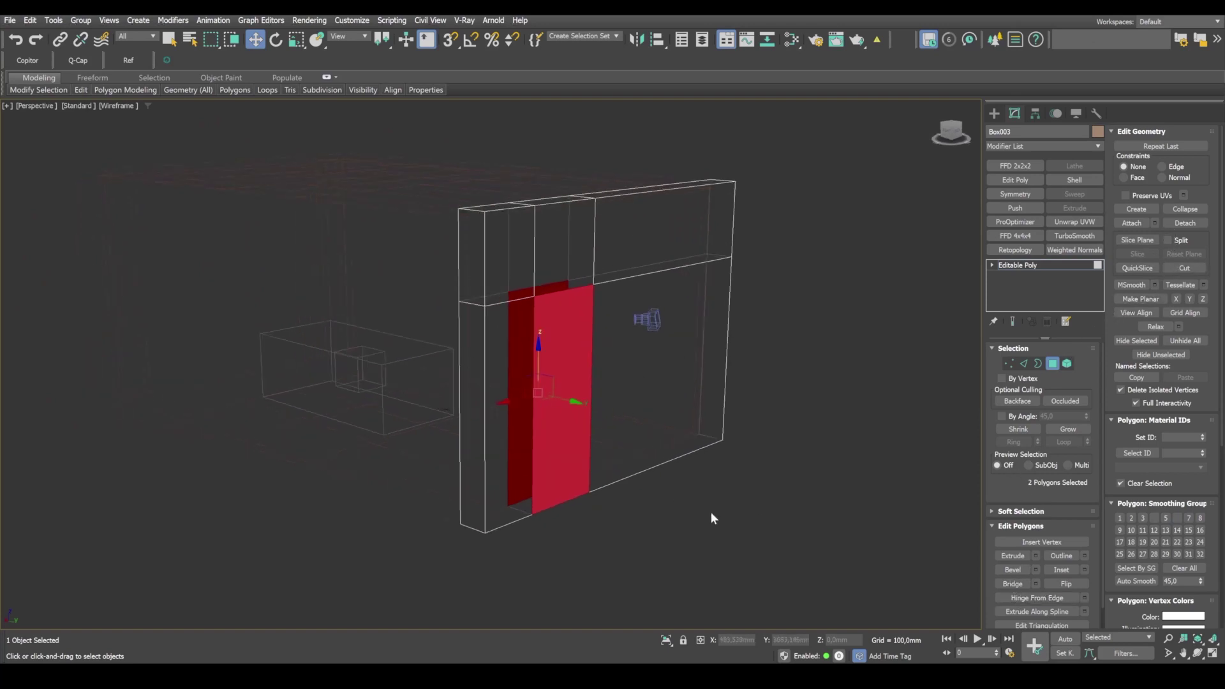
- Try to bridge the two door polygons into an opening through the end wall
click(1012, 585)
key(F3)
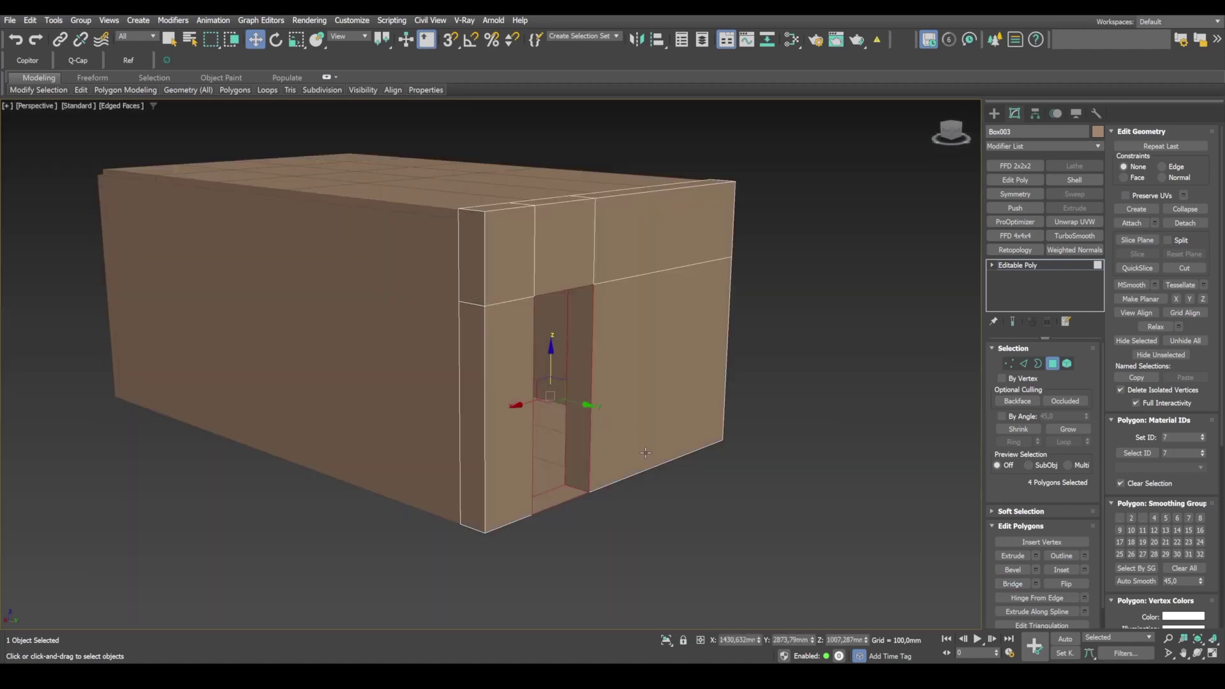
middle_drag(632, 383, 634, 353)
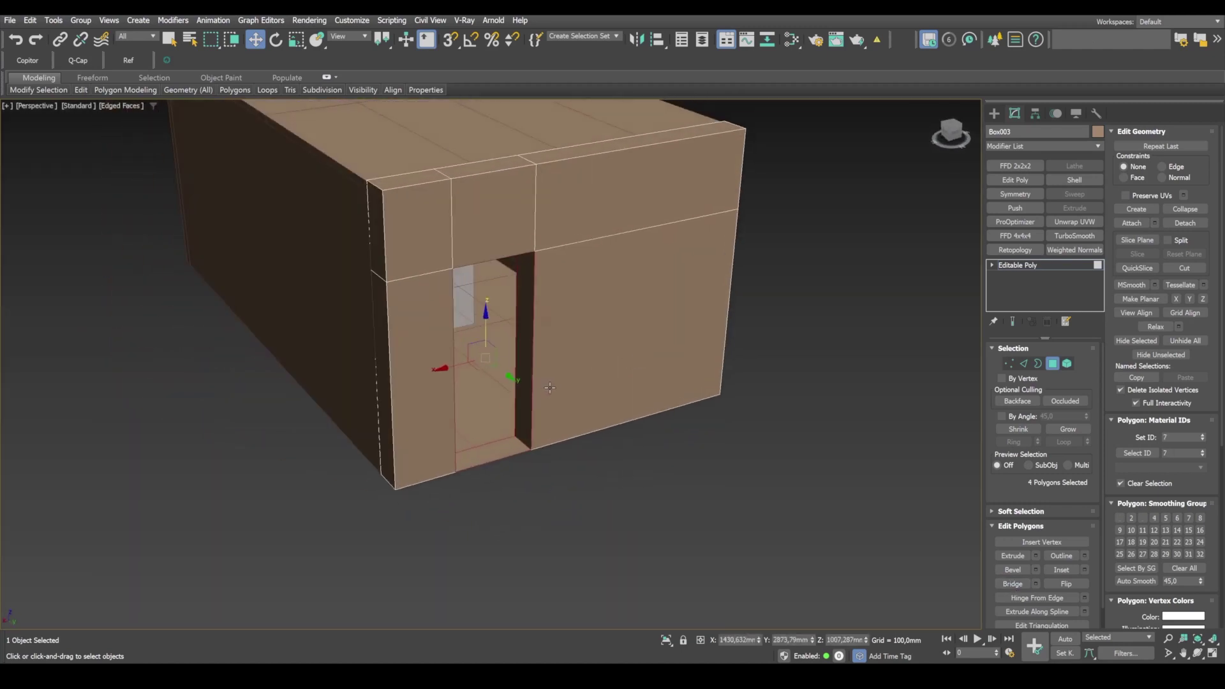
key(ctrl+z)
- Isolate the end wall with its two door polygons selected and show it in shaded view
key(F3)
alt+middle_drag(506, 375, 526, 365)
key(alt+q)
key(F3)
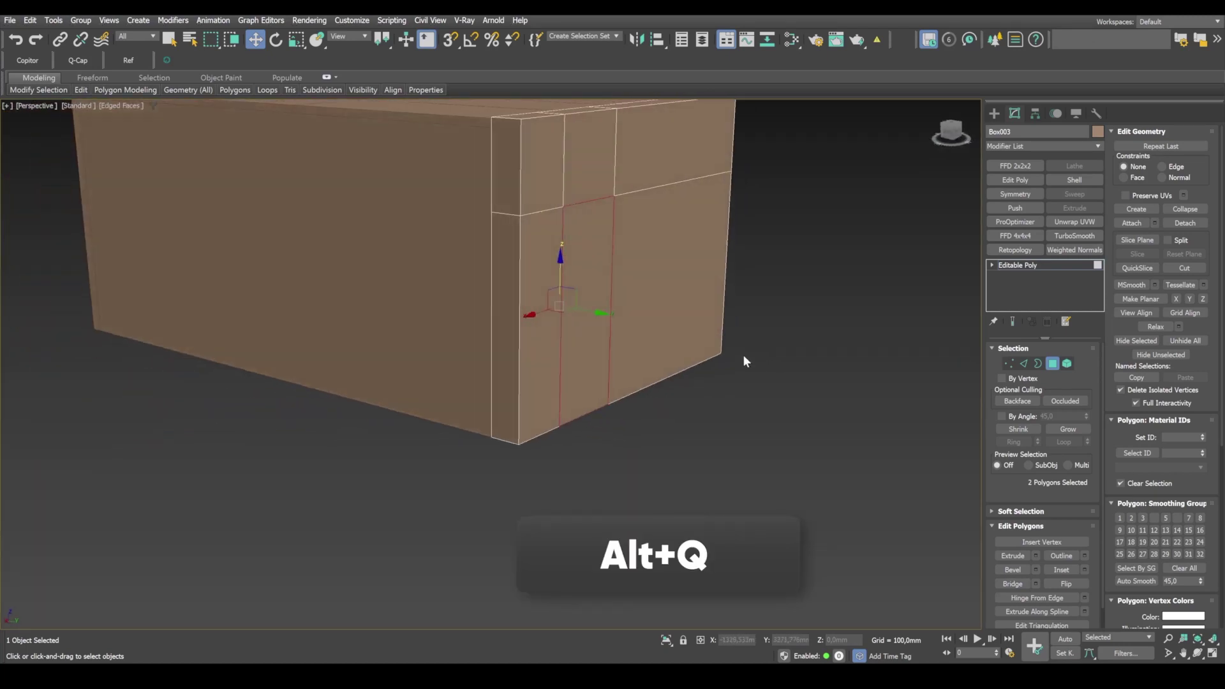
scroll(670, 366, down, 3)
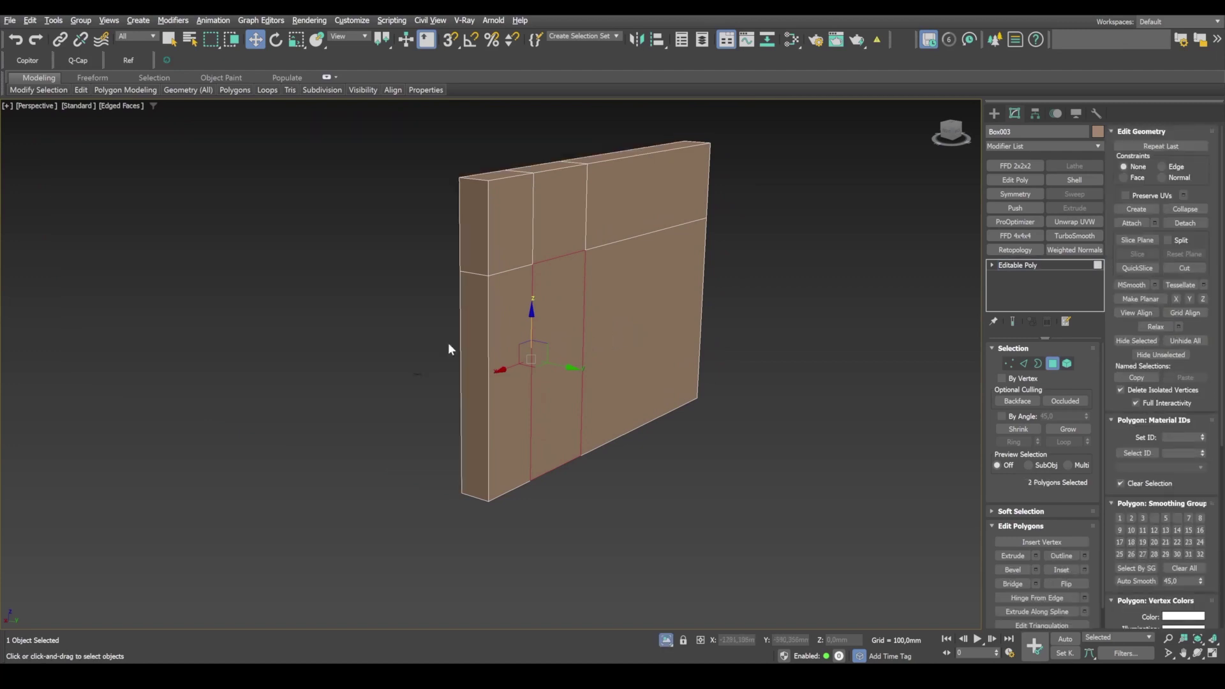
alt+middle_drag(448, 343, 544, 374)
scroll(492, 308, up, 4)
scroll(636, 336, down, 2)
middle_drag(601, 303, 586, 349)
alt+middle_drag(762, 320, 883, 324)
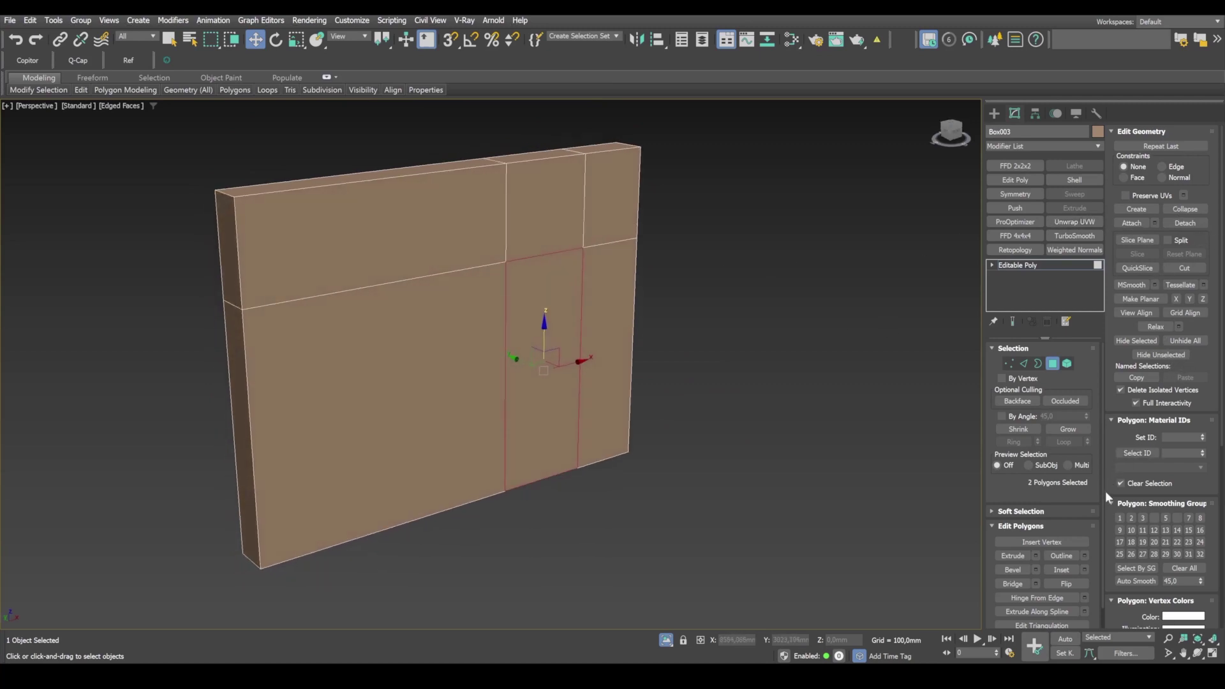
- Inset the two door polygons by 50 mm
click(1084, 569)
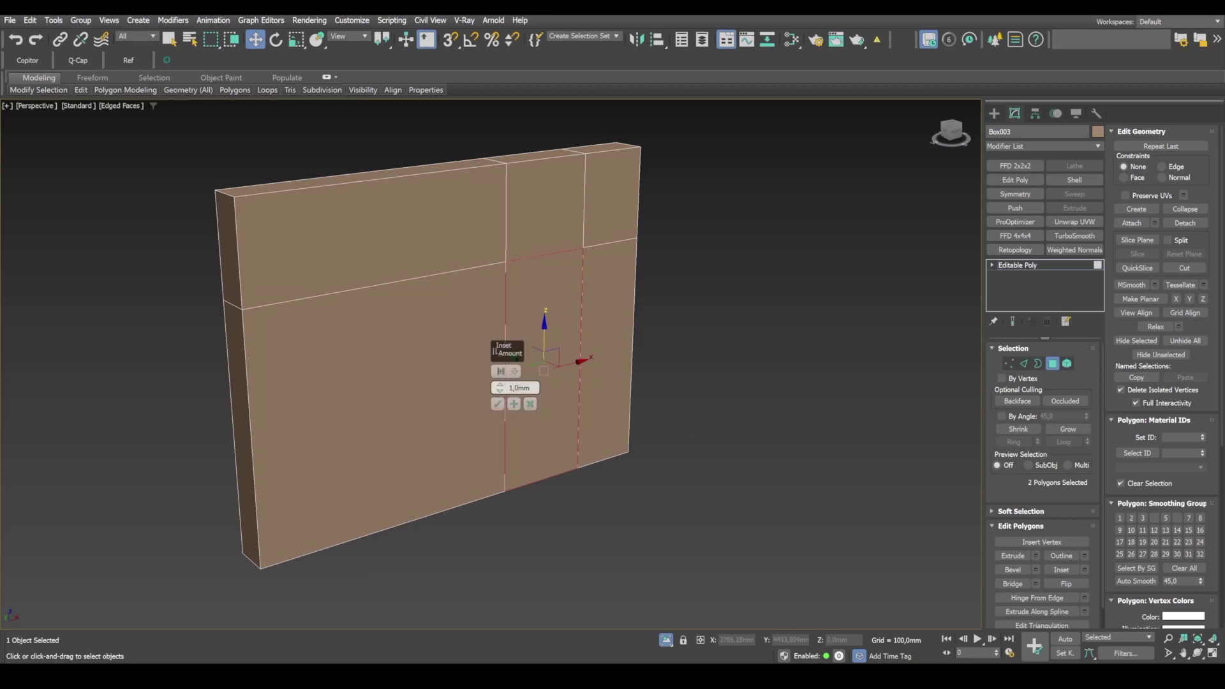
double_click(520, 388)
text(50)
key(Return)
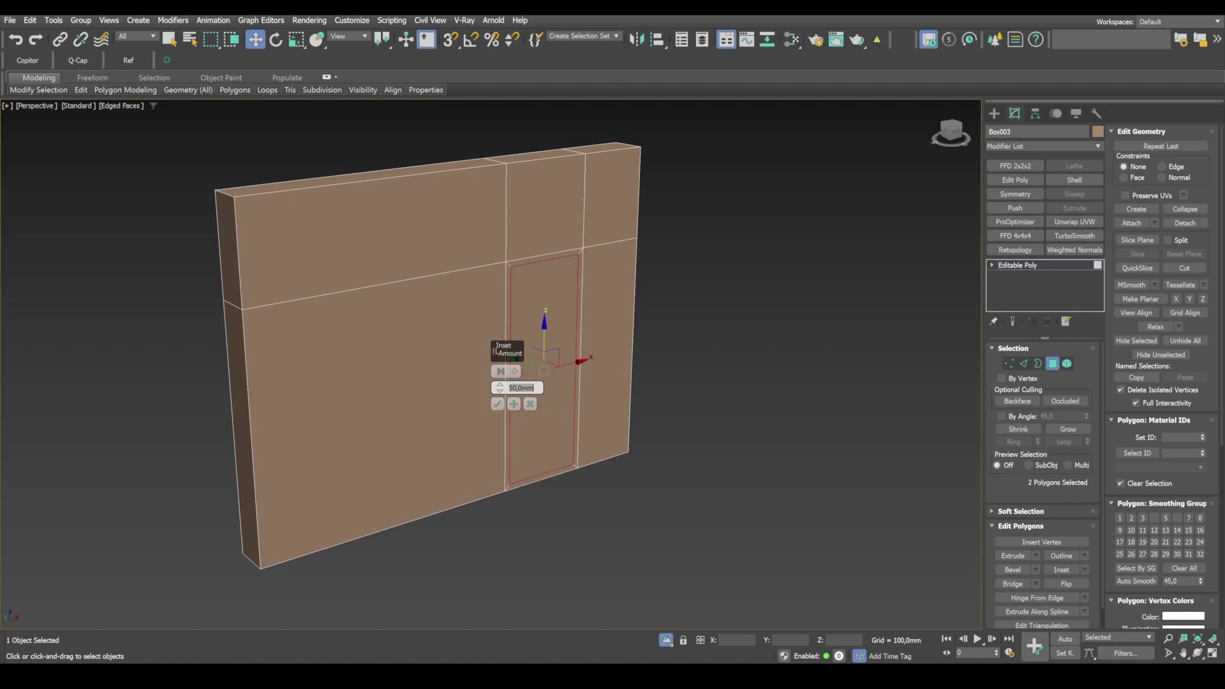
click(498, 404)
- Extrude both inset door polygons inward with a cloning scale along Y to 73%, using the selection center as pivot
key(q)
scroll(510, 379, up, 5)
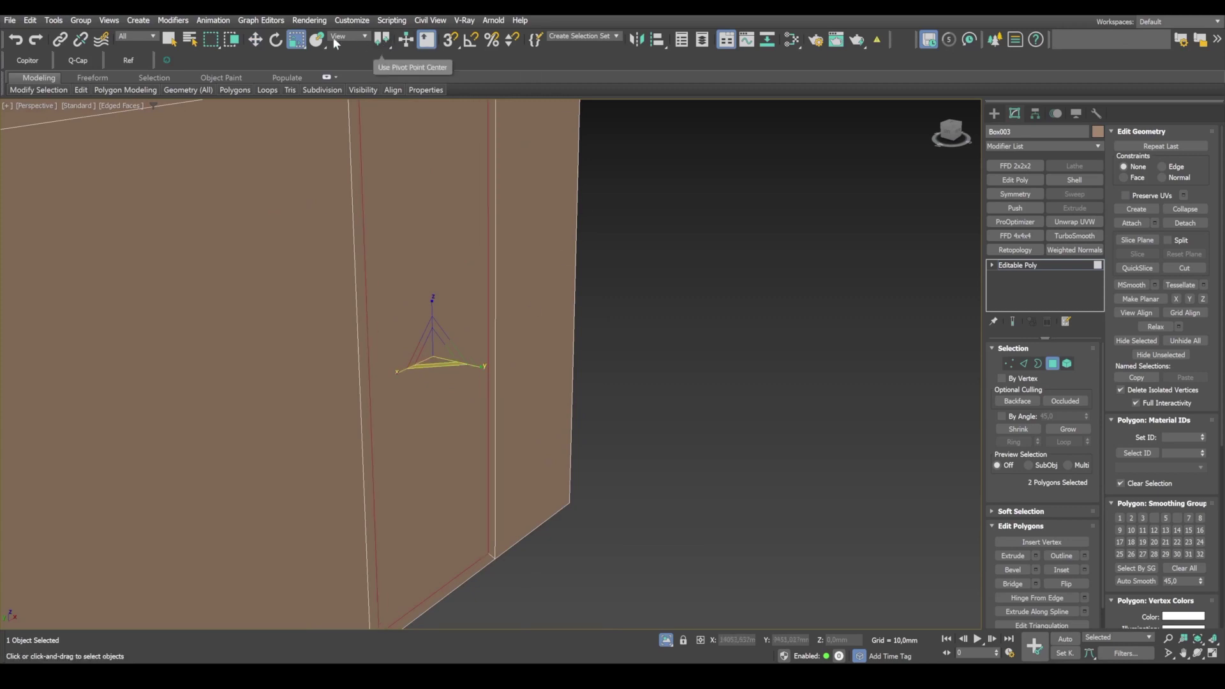
click(296, 42)
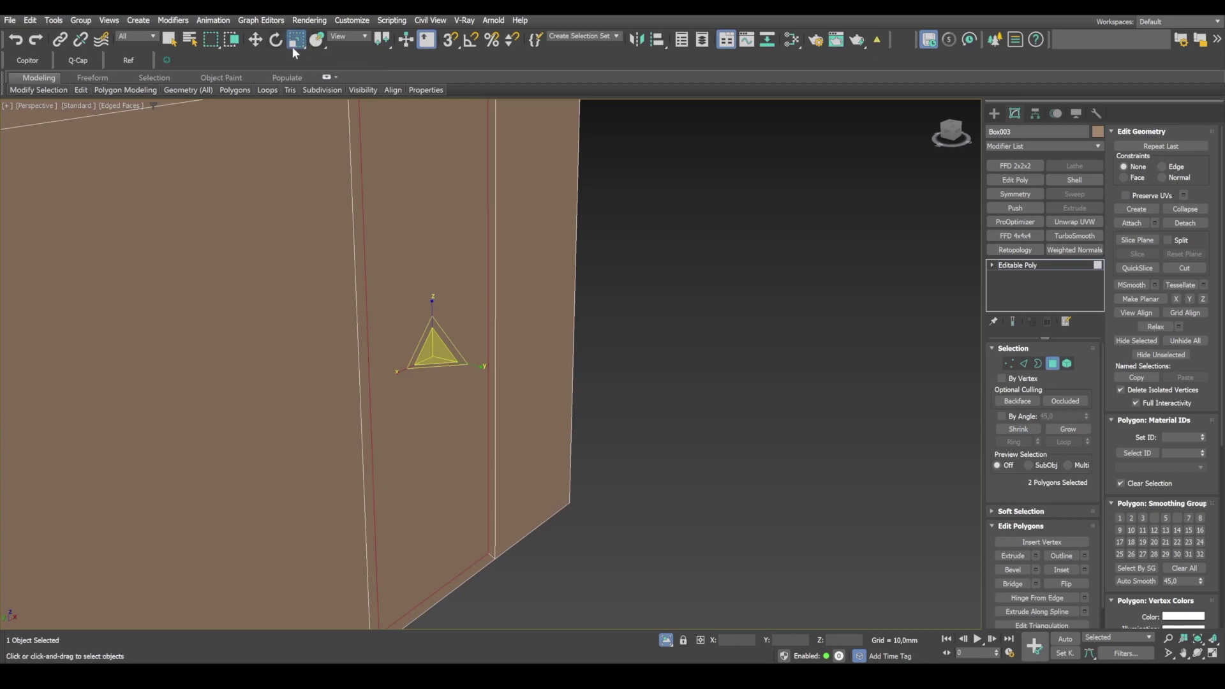
drag(382, 43, 380, 73)
key(F2)
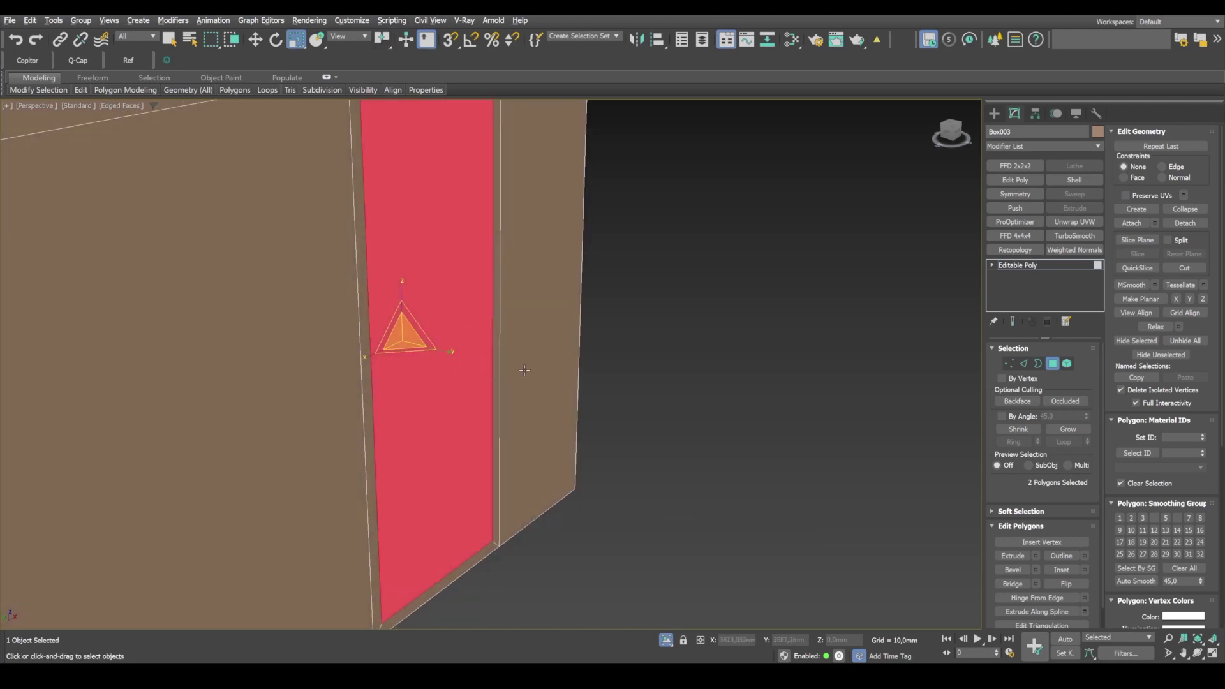
middle_drag(524, 369, 549, 350)
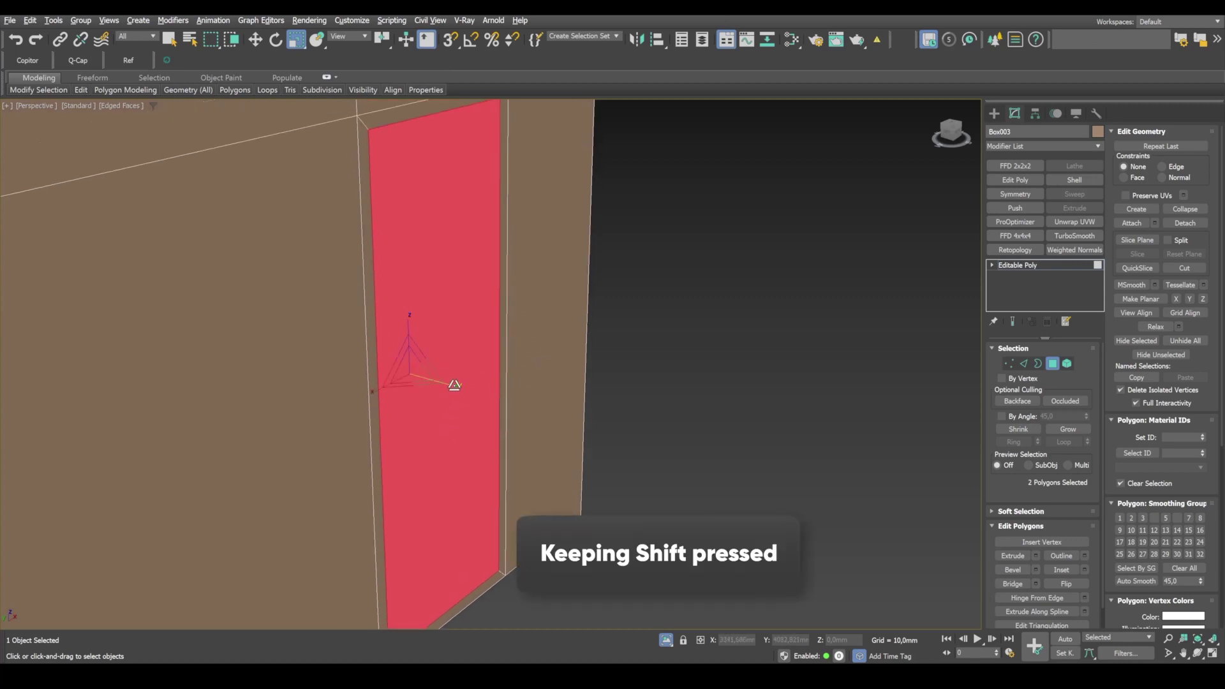
shift+drag(454, 385, 448, 385)
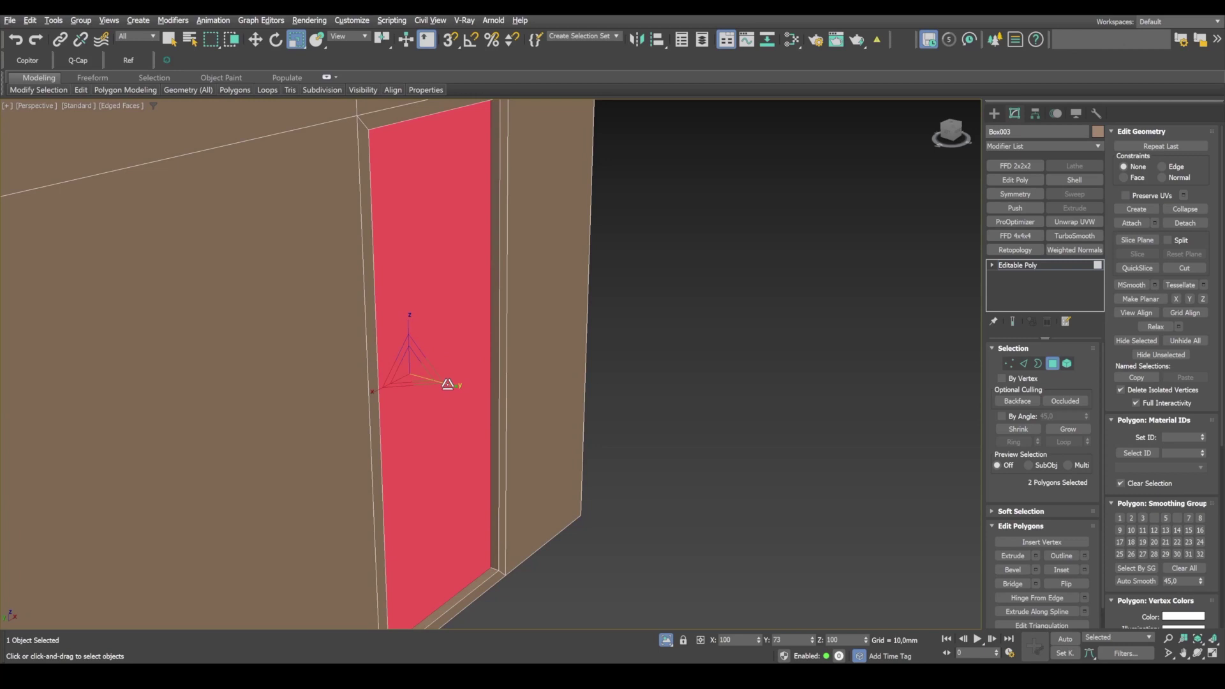
- Select the four door frame polygons on each wall face and extrude them slightly outward with a cloning scale along Y
scroll(448, 384, down, 10)
scroll(525, 460, up, 5)
click(525, 460)
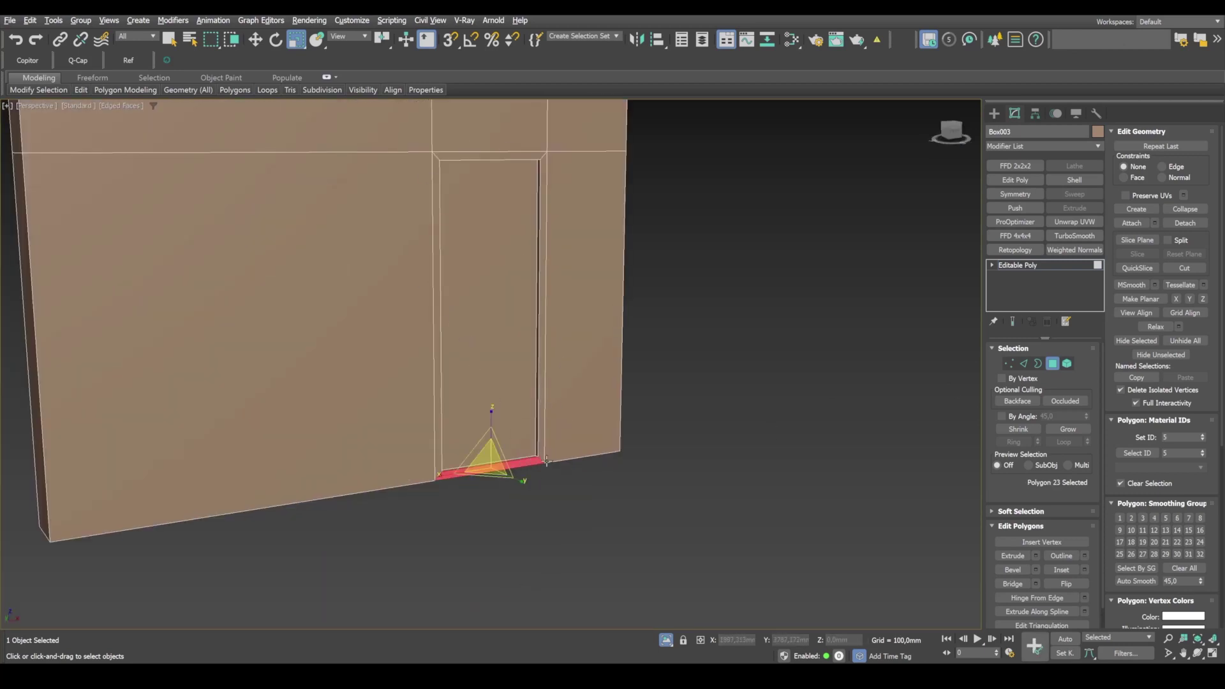
ctrl+click(540, 424)
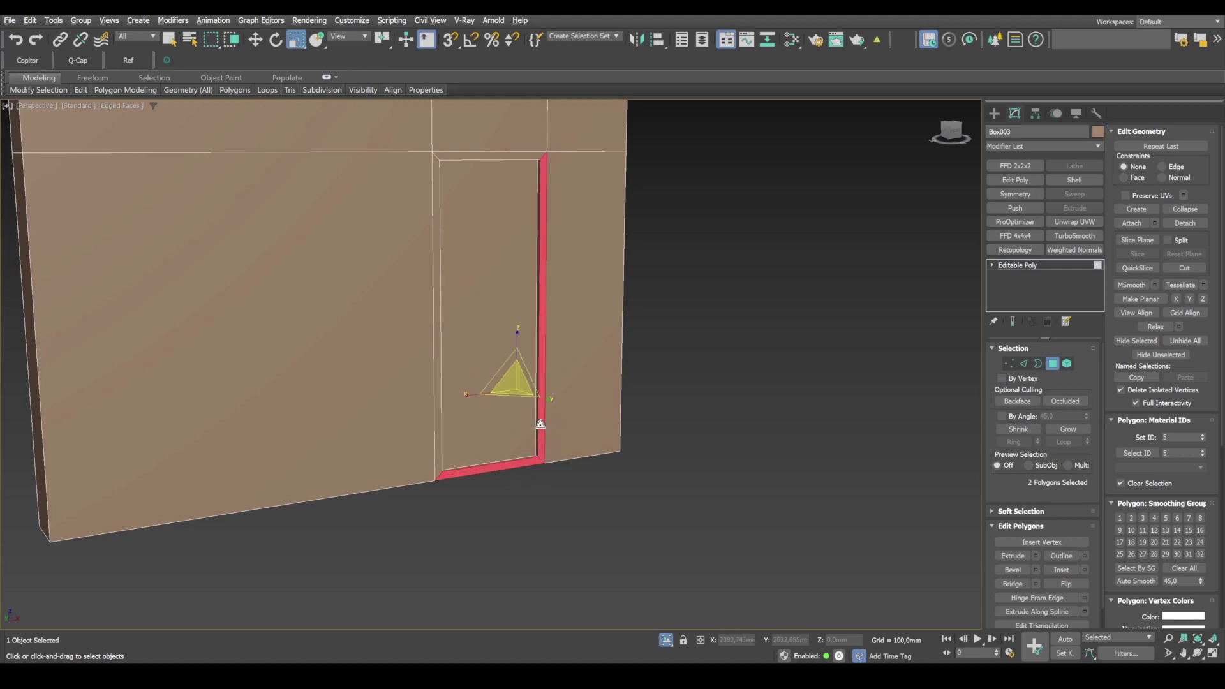
shift+click(540, 424)
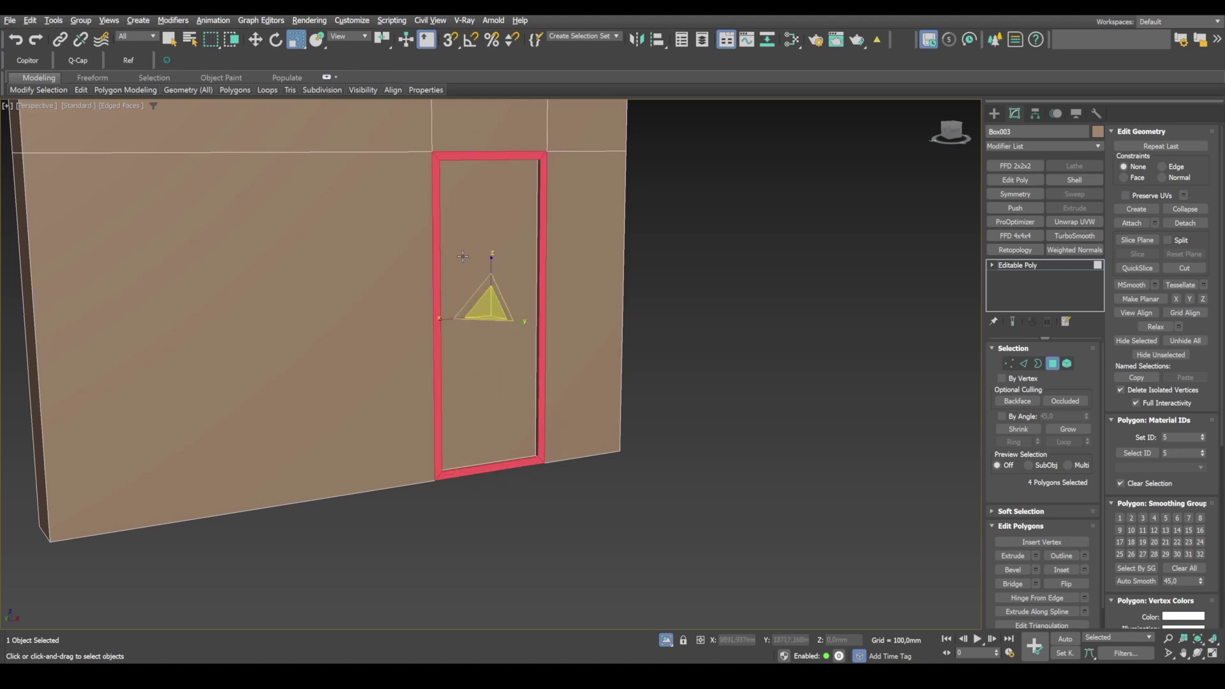
alt+middle_drag(357, 351, 445, 373)
scroll(388, 524, up, 2)
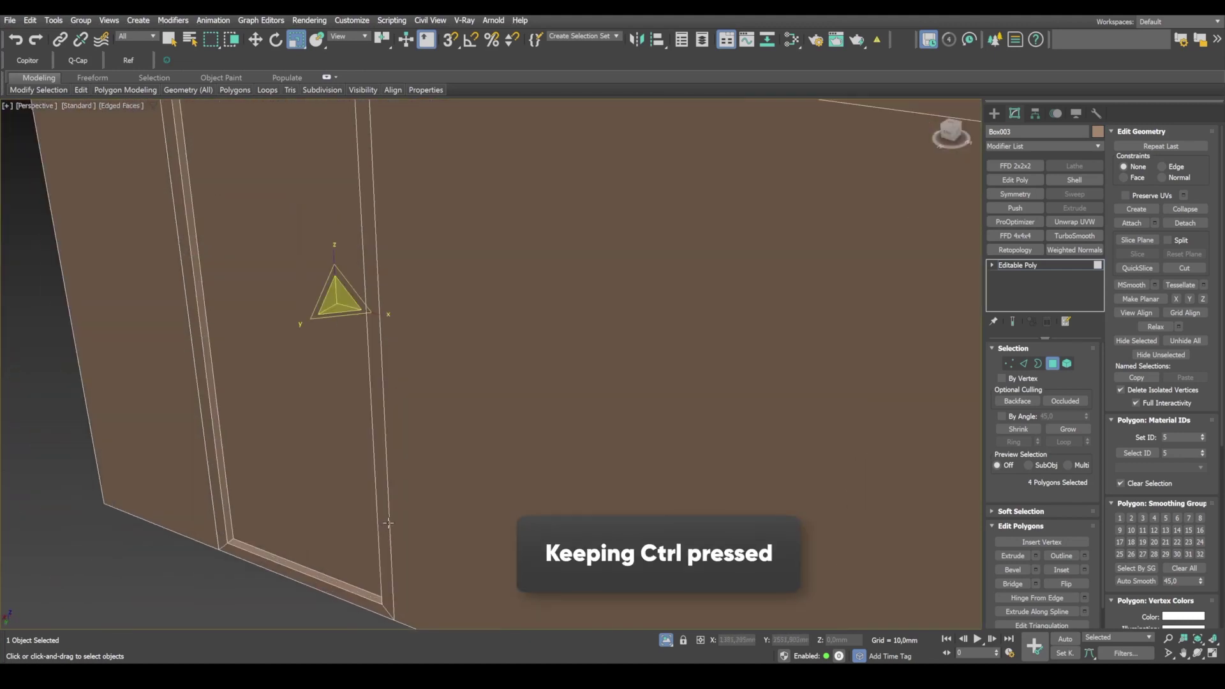
ctrl+click(386, 521)
middle_drag(418, 262, 458, 398)
ctrl+double_click(405, 217)
scroll(412, 243, down, 5)
alt+middle_drag(468, 333, 572, 351)
middle_drag(401, 182, 405, 265)
scroll(406, 270, up, 3)
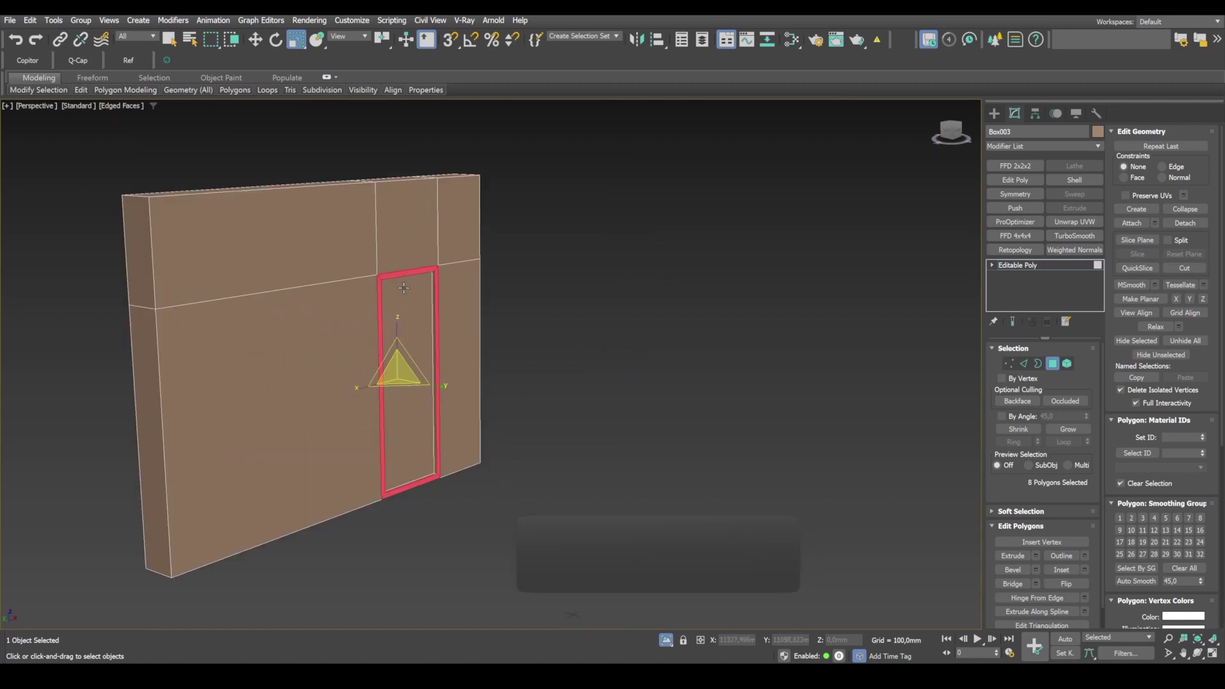
alt+middle_drag(439, 364, 435, 342)
scroll(367, 243, up, 3)
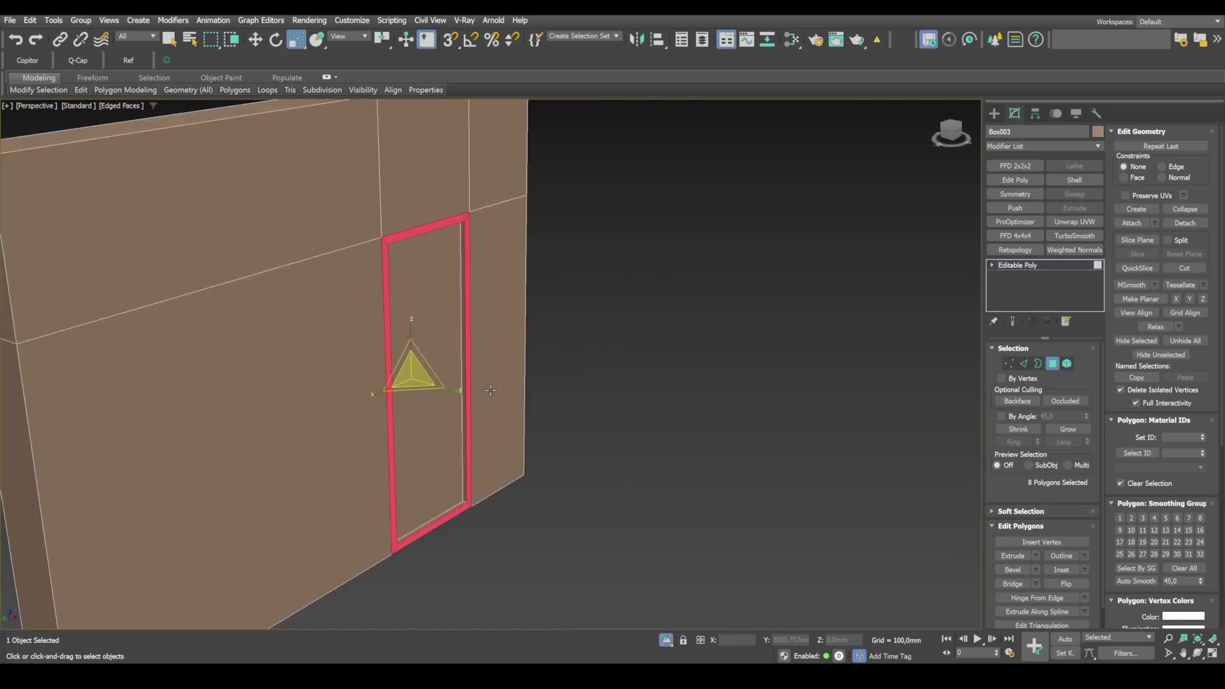
shift+drag(449, 394, 453, 390)
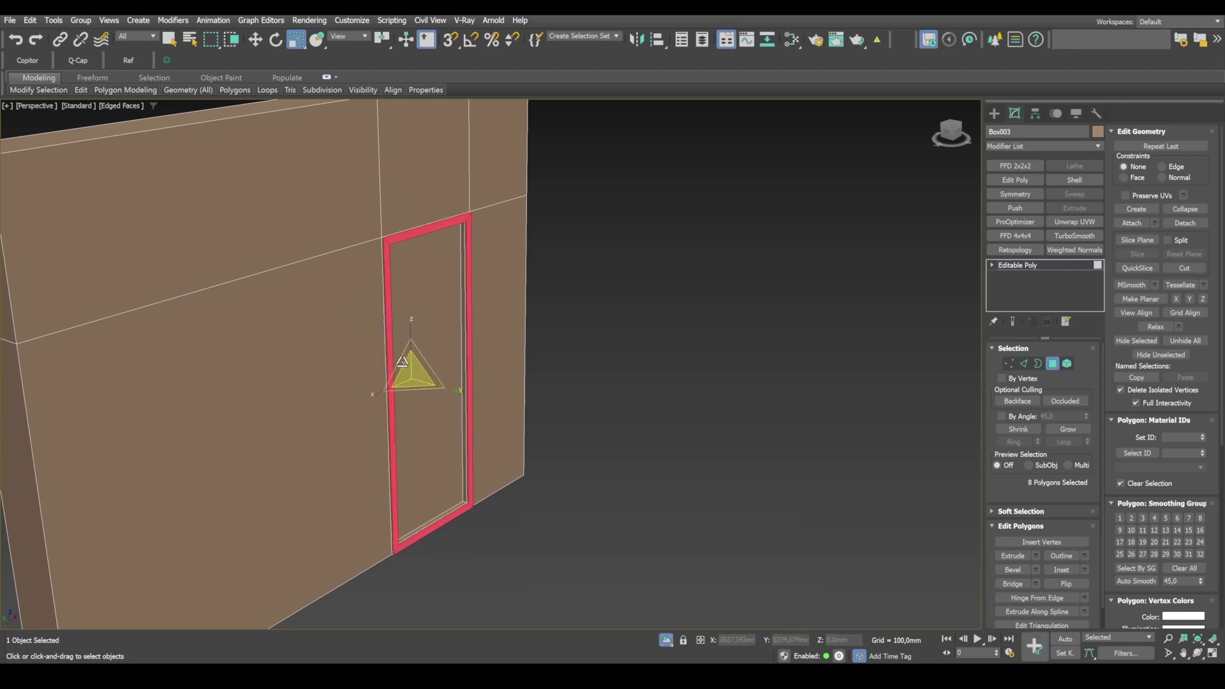
- Return to the end wall's frame polygon selection and grow it until it covers the whole wall
scroll(536, 399, down, 4)
alt+middle_drag(525, 398, 581, 431)
click(1052, 365)
click(706, 425)
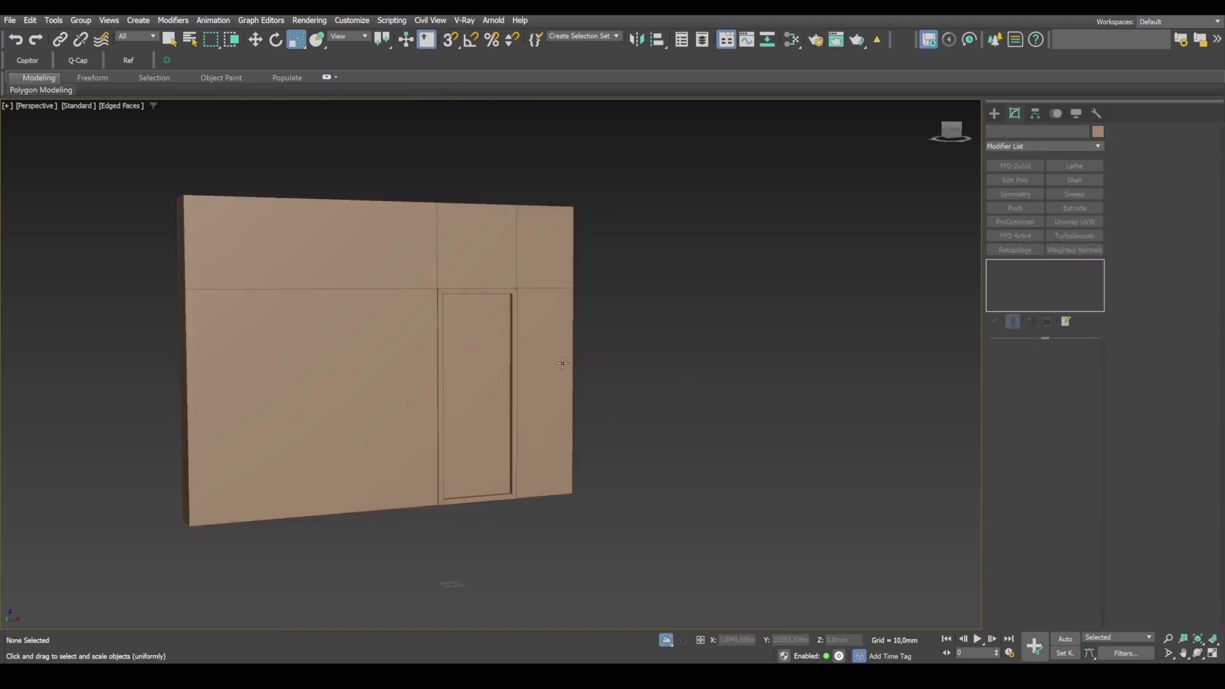
click(551, 428)
click(1053, 365)
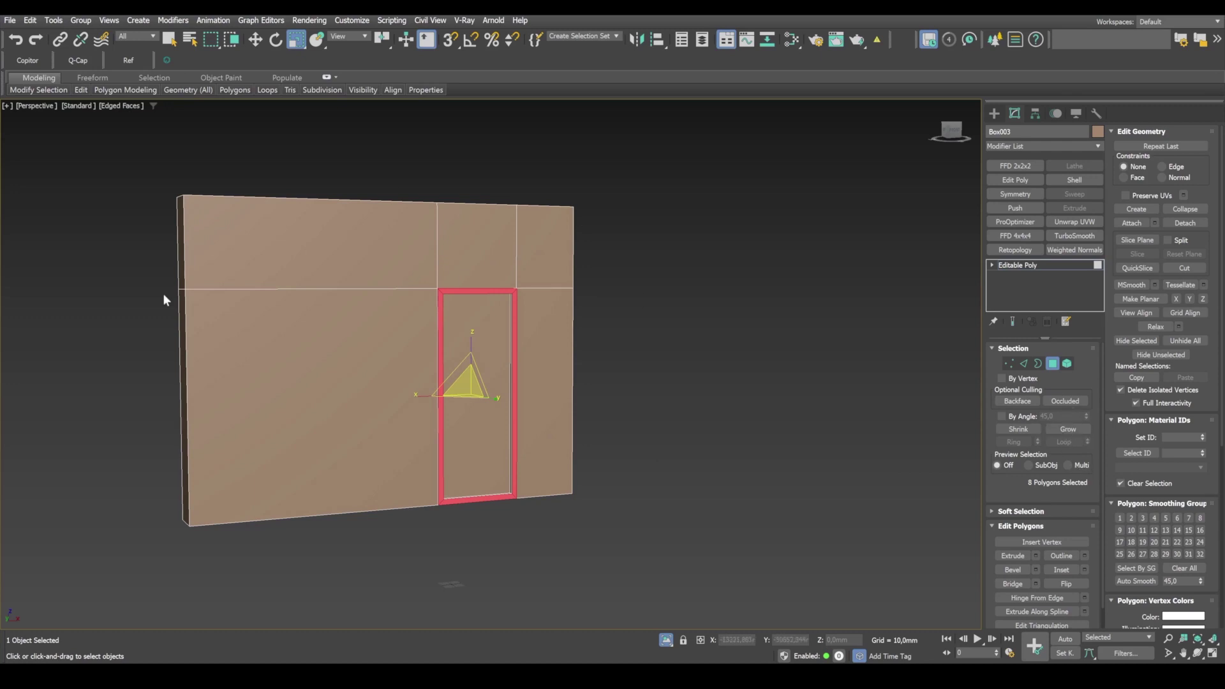
click(1068, 429)
click(1070, 428)
click(1069, 428)
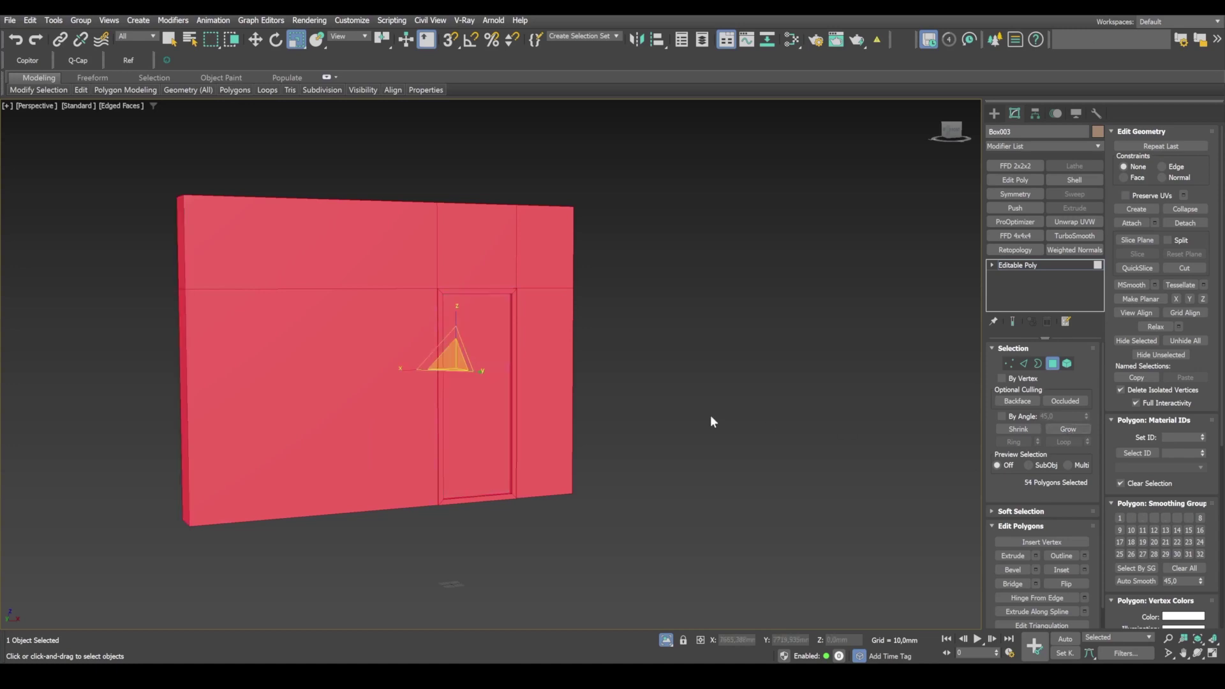
- Reduce the end wall's polygon selection to the door and its frame, and detach them as a separate object named door
alt+middle_drag(709, 415, 648, 341)
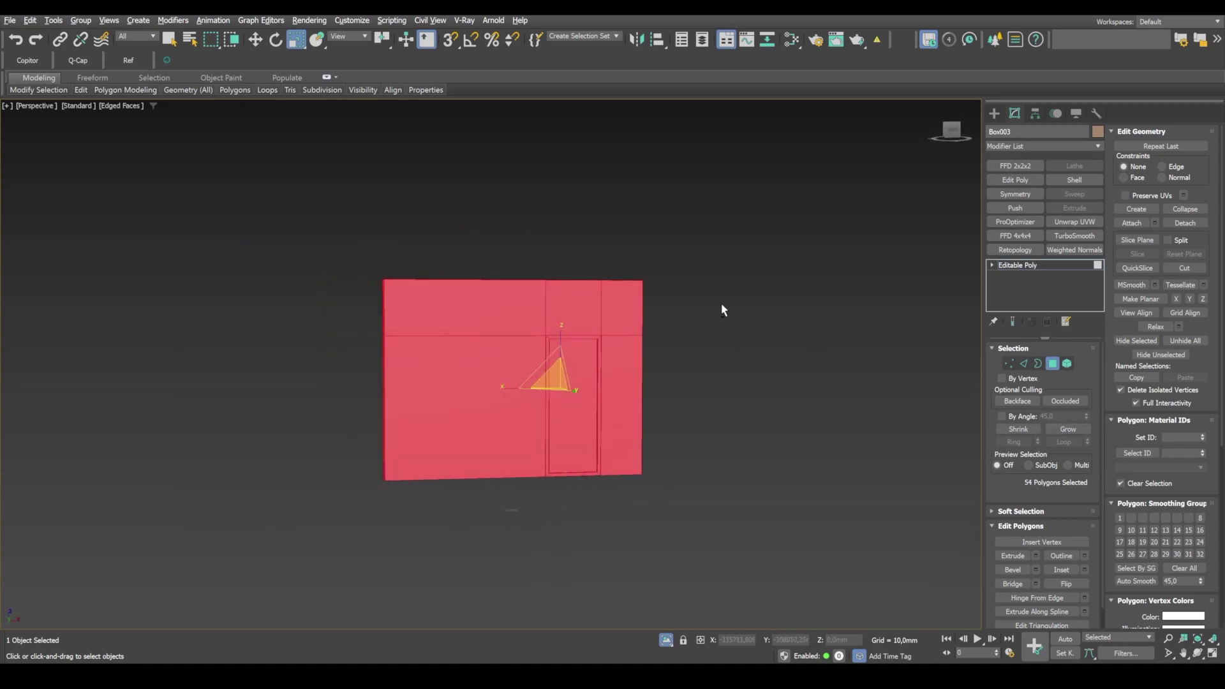
alt+drag(716, 302, 204, 198)
alt+drag(360, 333, 439, 572)
alt+drag(787, 586, 655, 253)
alt+drag(616, 156, 616, 155)
alt+middle_drag(616, 155, 494, 279)
scroll(495, 279, up, 4)
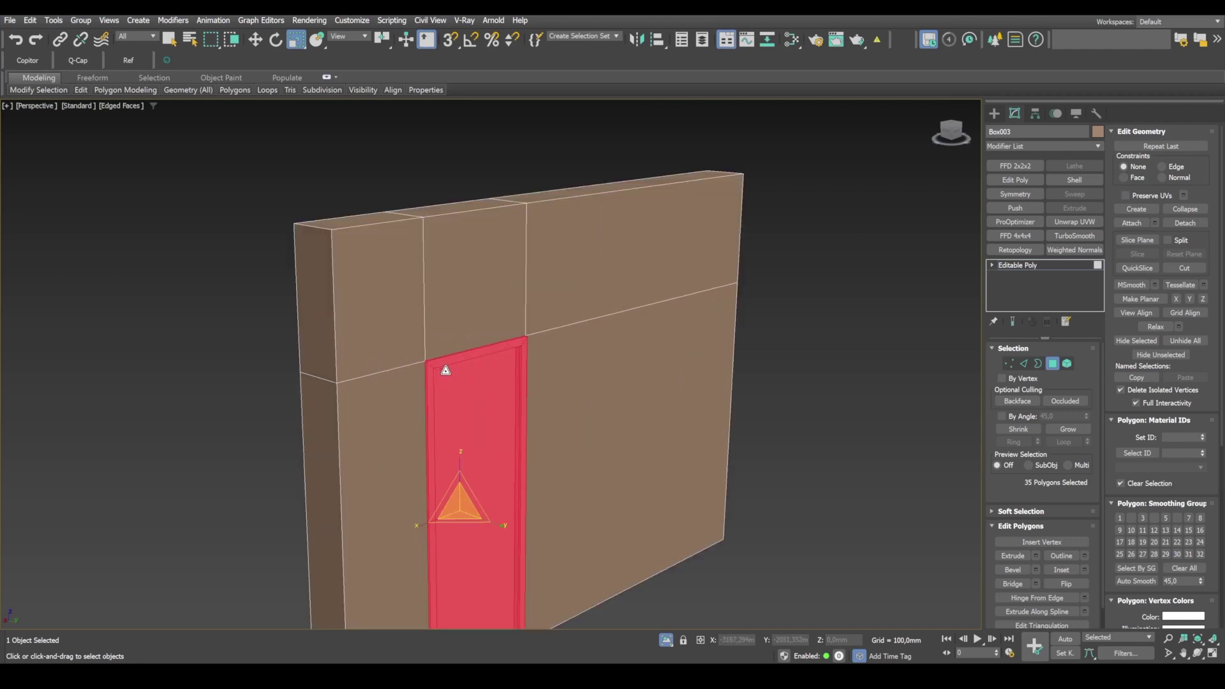
click(1185, 223)
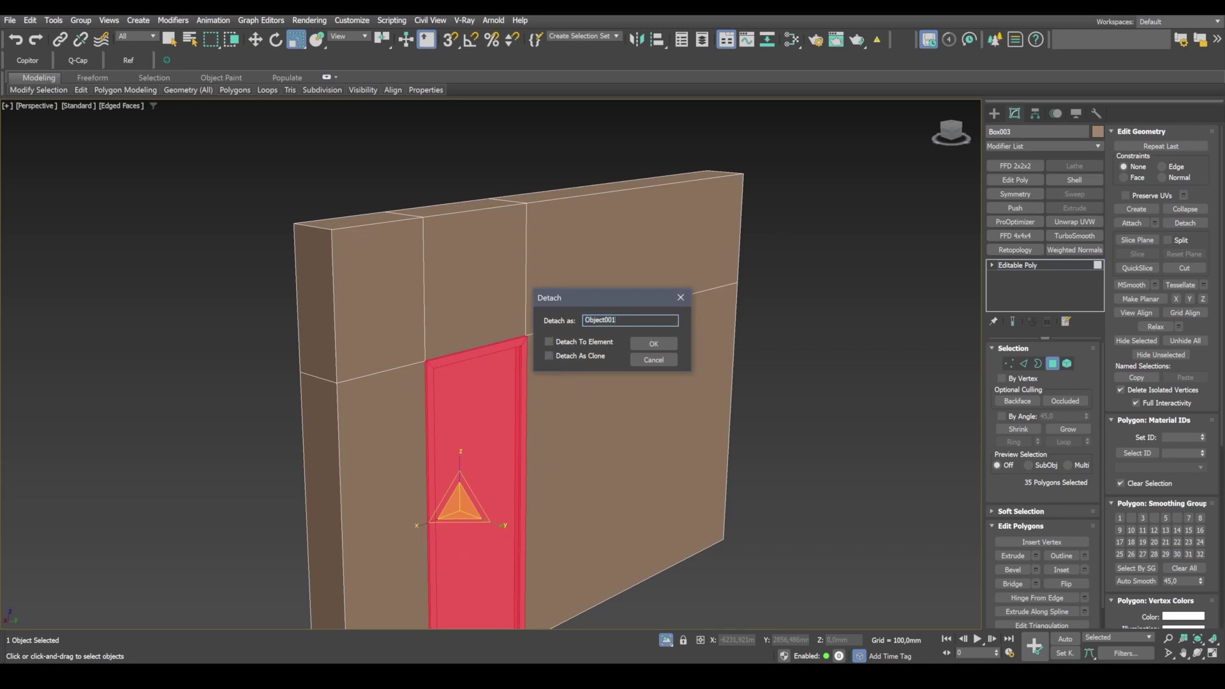
text(door)
click(654, 344)
click(1018, 265)
- Change the end wall's object color to light grey and deselect it
click(1098, 131)
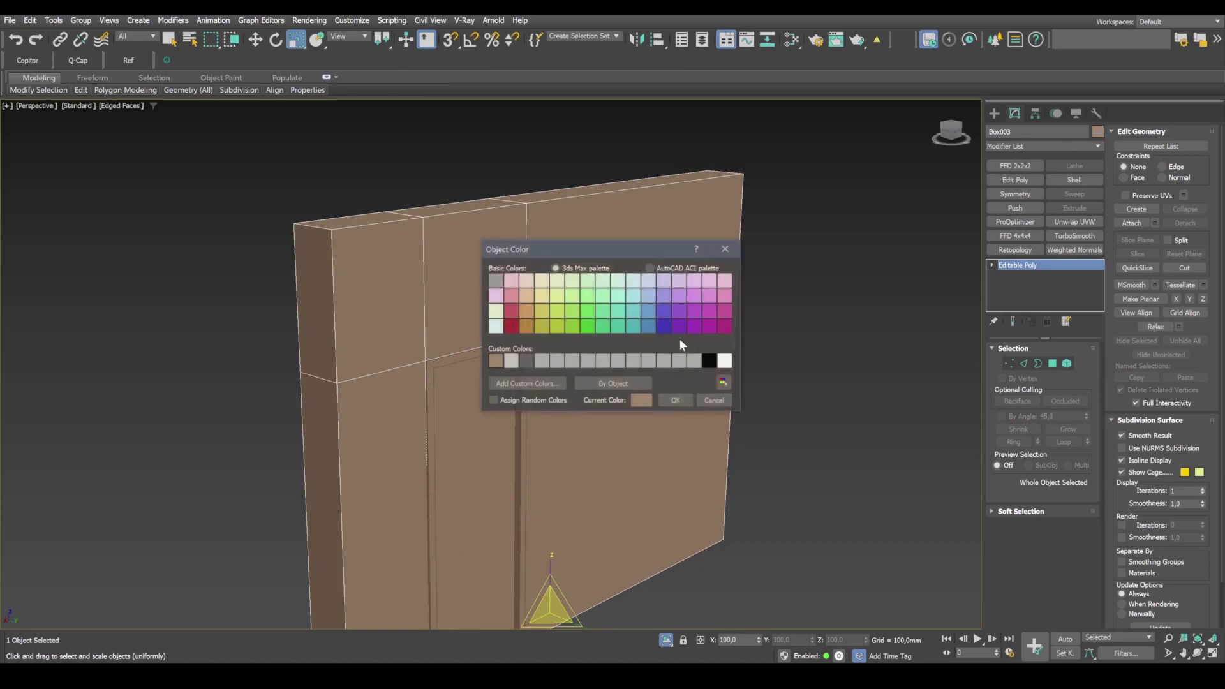
click(675, 400)
click(745, 378)
- End the isolation of the end wall and check the whole room in wireframe and shaded display
scroll(702, 373, down, 5)
alt+middle_drag(649, 369, 604, 556)
click(664, 642)
alt+middle_drag(536, 385, 562, 380)
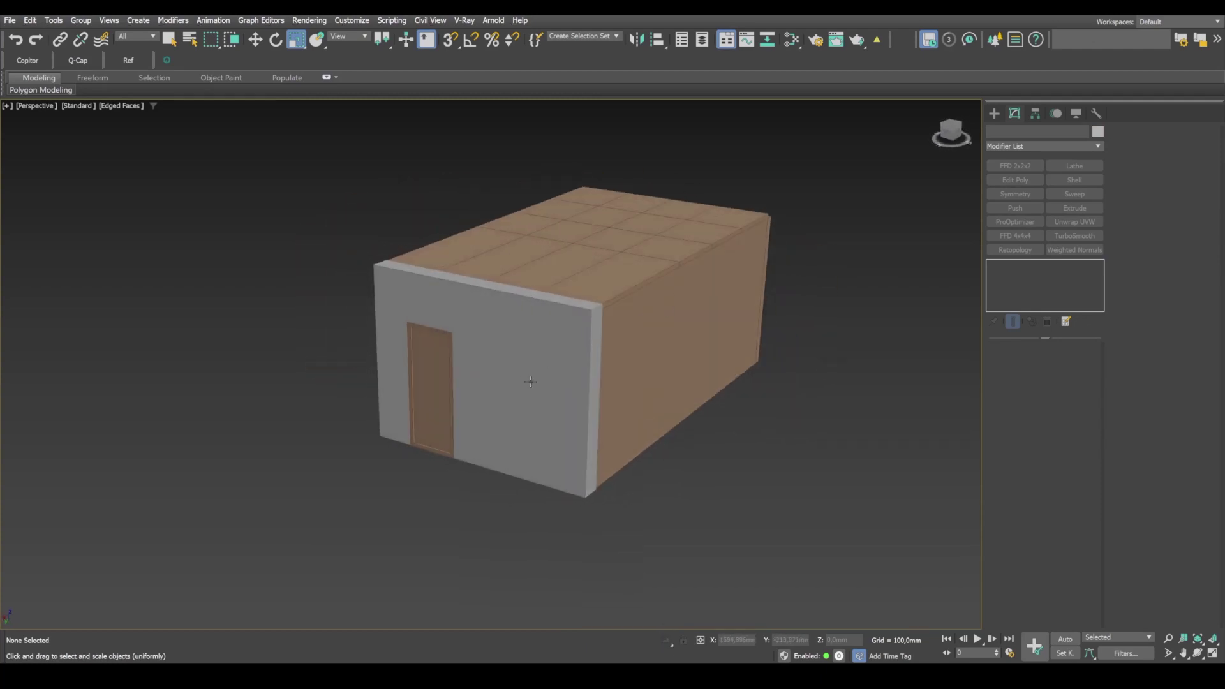
scroll(531, 382, up, 5)
key(F3)
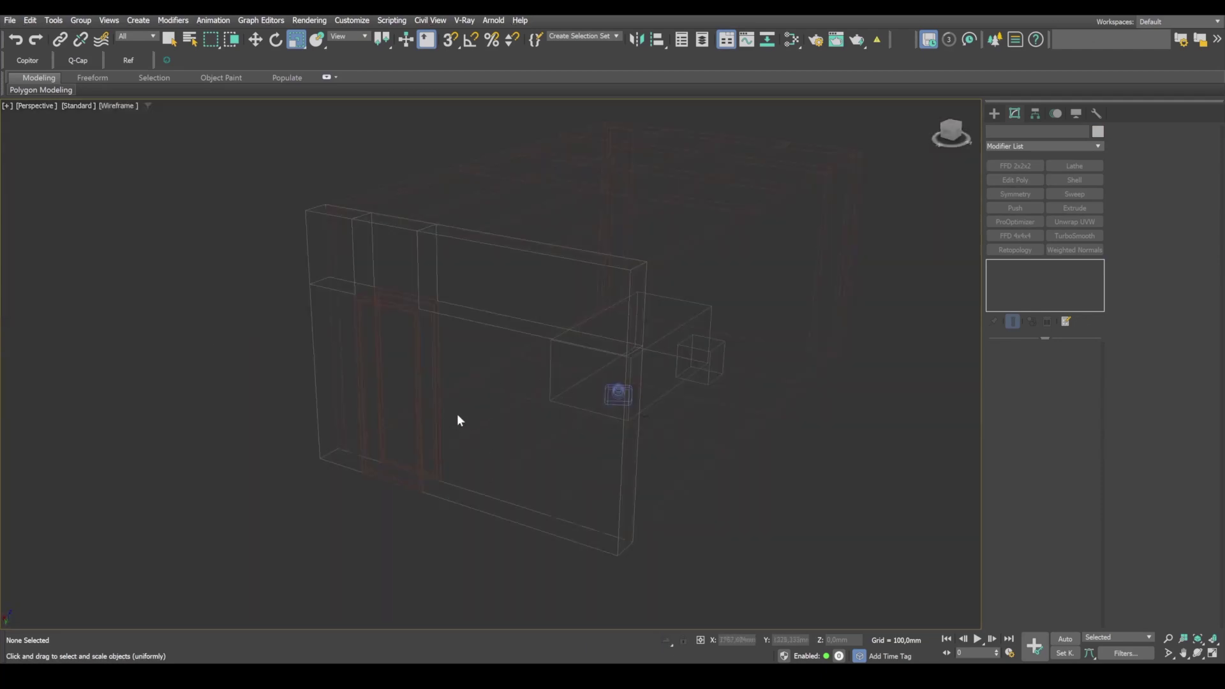
key(F3)
click(705, 367)
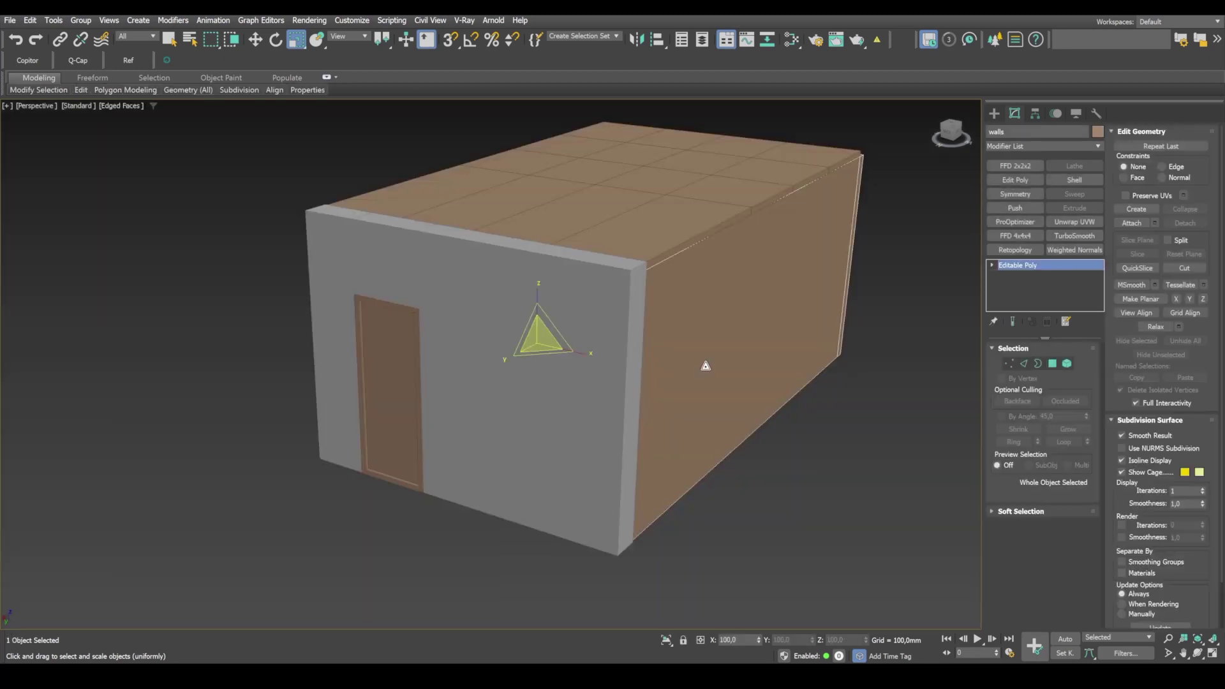
key(F3)
key(F3)
- Move the ceiling's edge vertices with vertex snapping to align them with the adjoining wall edge
mouse_move(706, 345)
alt+middle_down()
mouse_move(512, 342)
mouse_move(697, 323)
mouse_move(730, 331)
mouse_move(779, 312)
mouse_move(716, 383)
alt+middle_up()
scroll(648, 275, up, 5)
click(648, 275)
key(1)
drag(905, 328, 548, 338)
key(w)
key(s)
drag(695, 229, 643, 310)
scroll(667, 332, down, 5)
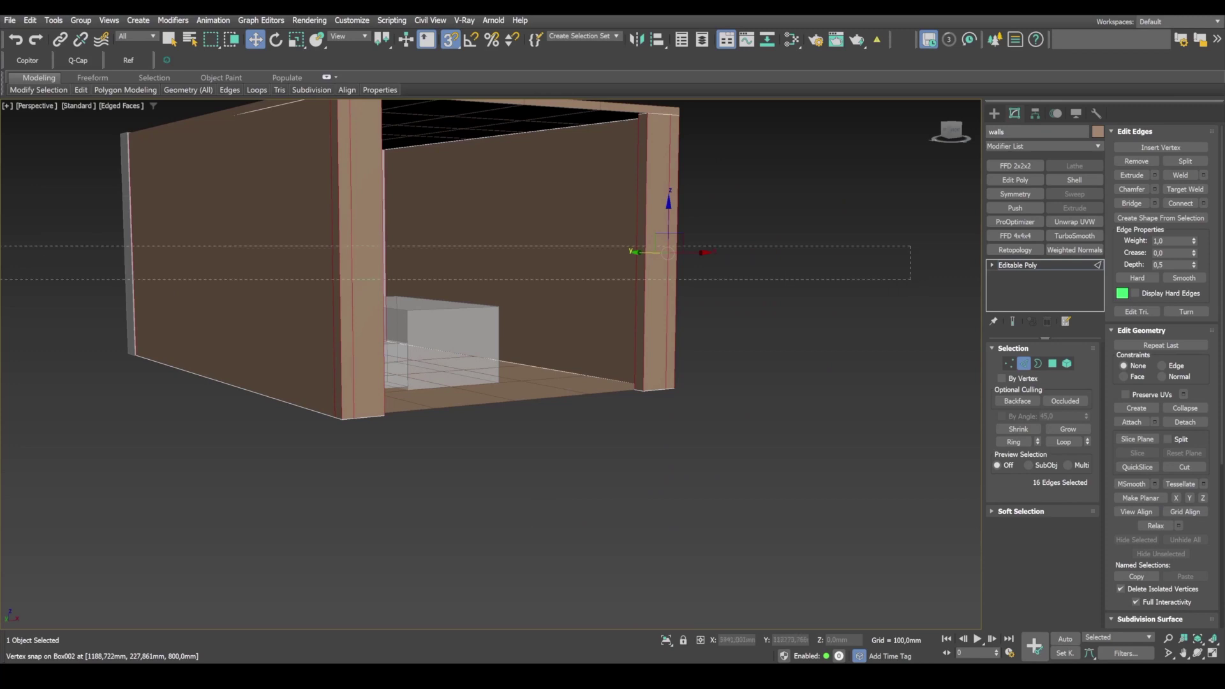
- Connect the vertical edges of the walls with a horizontal edge loop and lower it close to the floor
drag(910, 279, 910, 279)
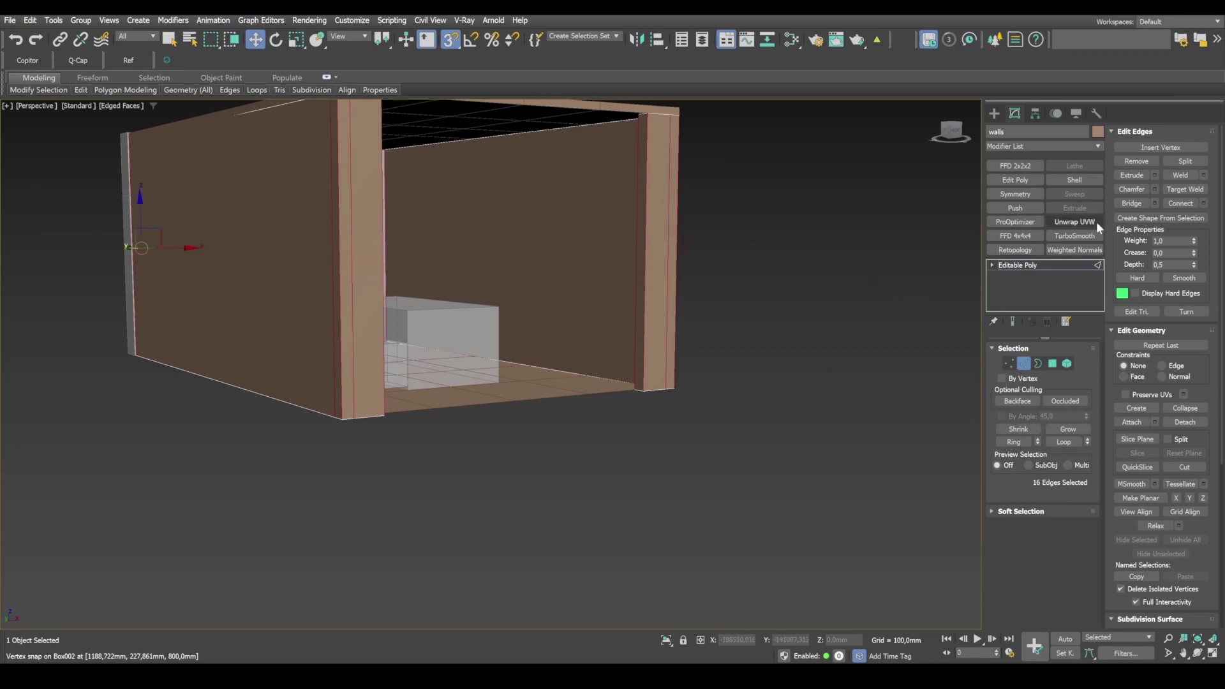
click(1180, 203)
key(s)
drag(575, 205, 616, 331)
scroll(640, 415, up, 5)
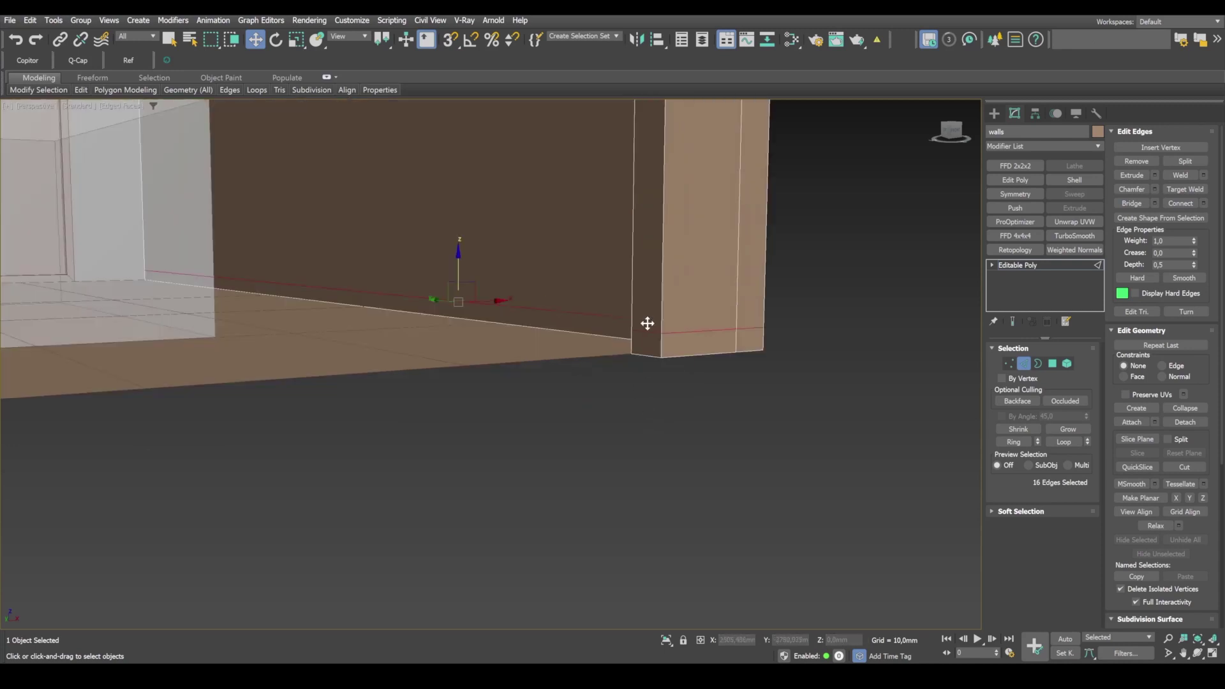
- Bridge the two facing bottom polygons of the walls across the open window side to form a low sill
click(1053, 364)
click(644, 348)
scroll(643, 350, down, 8)
middle_drag(538, 388, 566, 435)
scroll(566, 435, up, 8)
ctrl+click(614, 444)
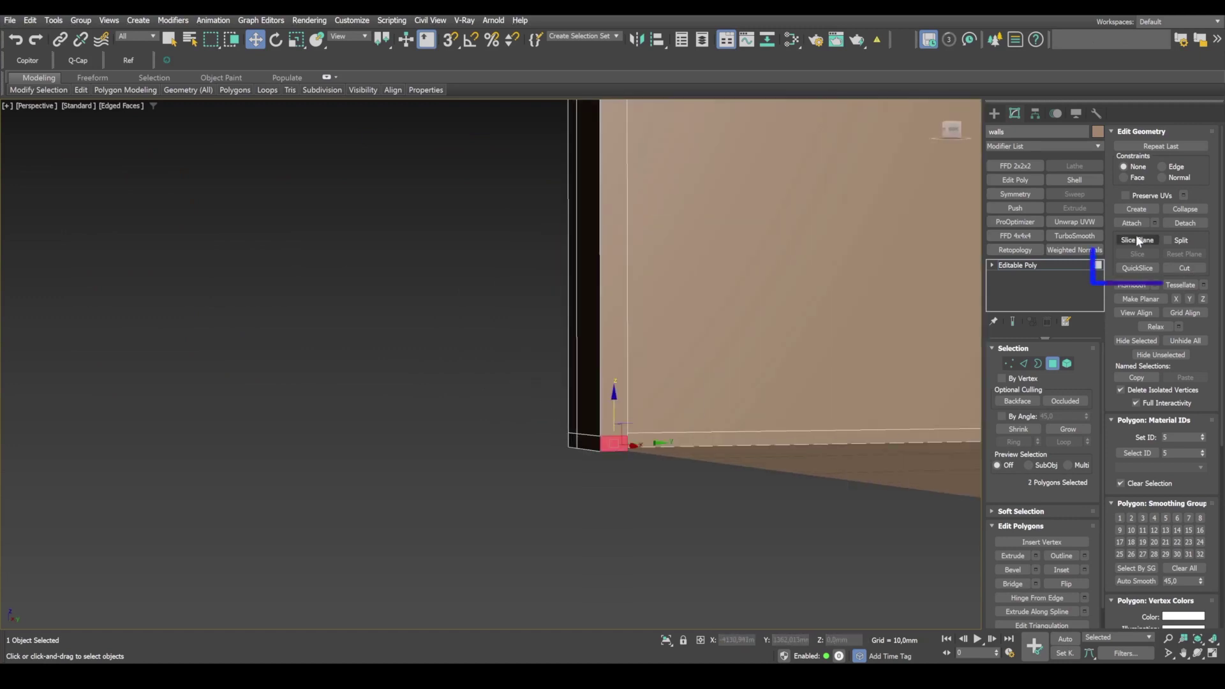
click(1014, 584)
scroll(619, 442, down, 4)
alt+middle_drag(675, 424, 418, 372)
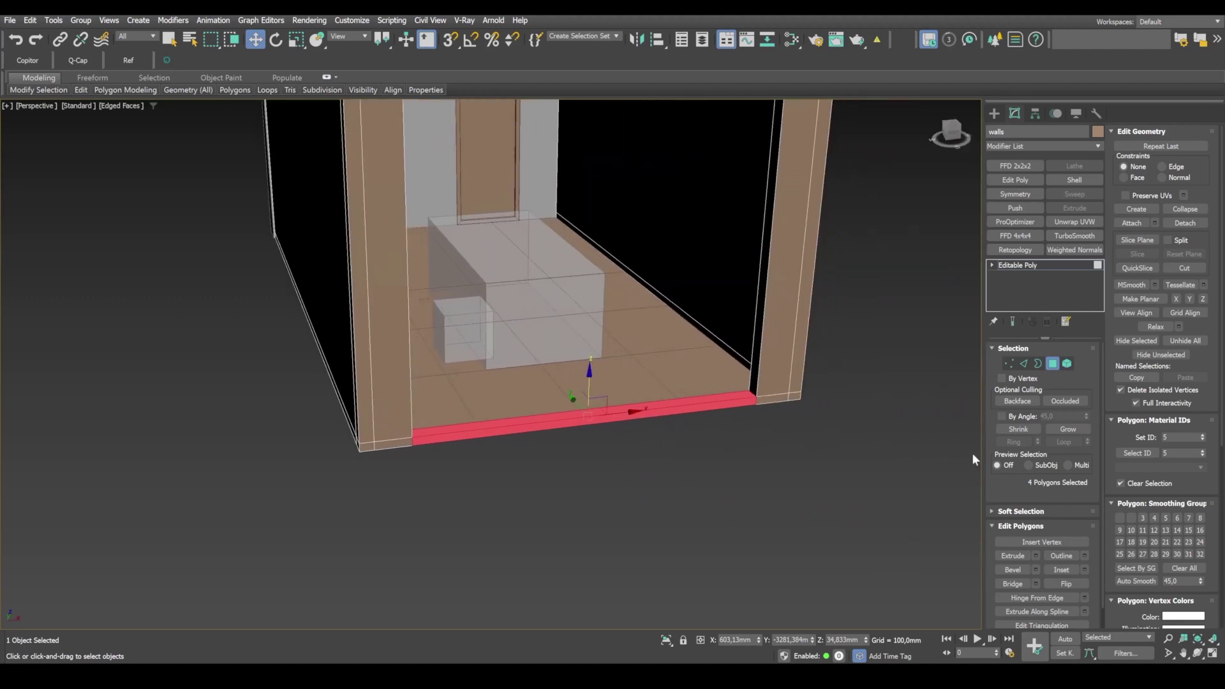
click(1051, 364)
alt+middle_drag(836, 387, 725, 372)
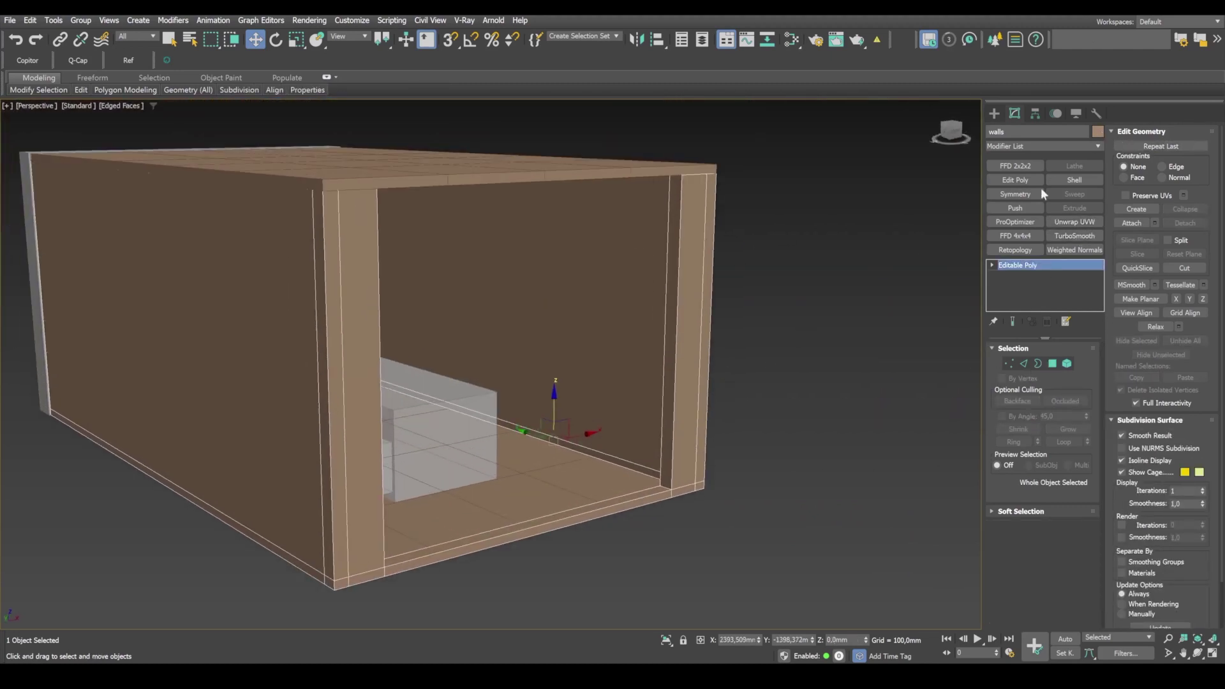
- Change the object color of the walls to light grey
click(1098, 131)
click(543, 361)
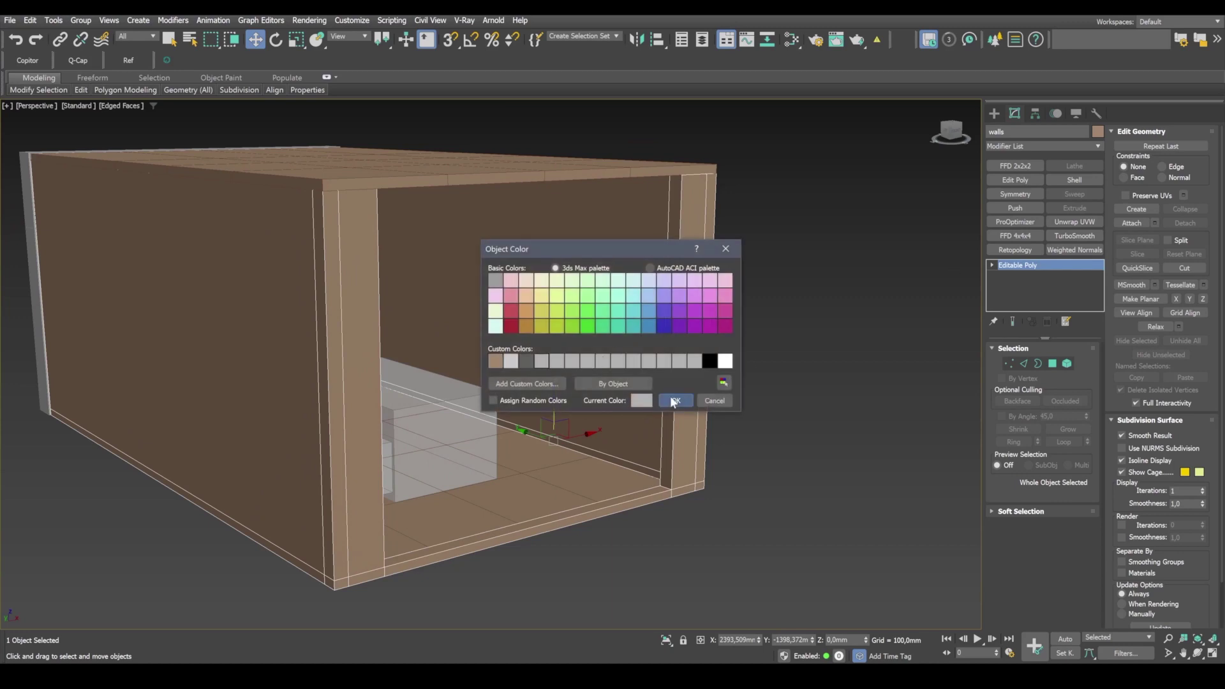
click(675, 400)
- Select the ceiling and change its object color to white
scroll(785, 225, down, 3)
scroll(634, 320, up, 5)
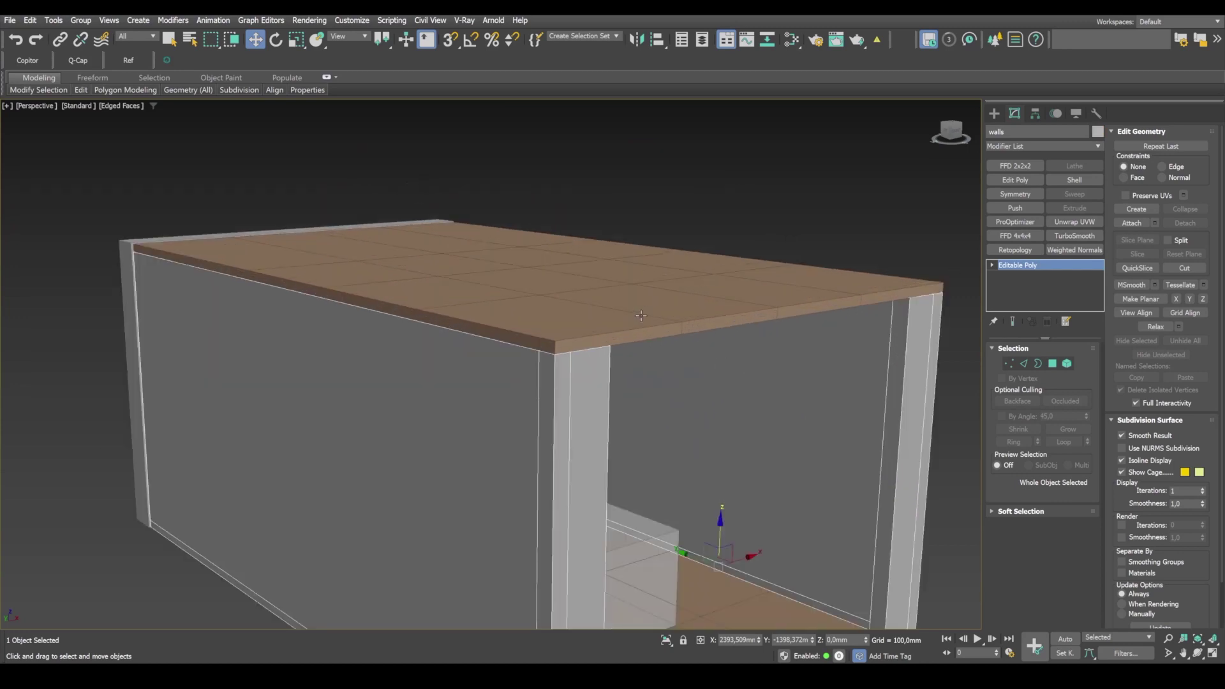
click(641, 316)
middle_drag(856, 214, 699, 194)
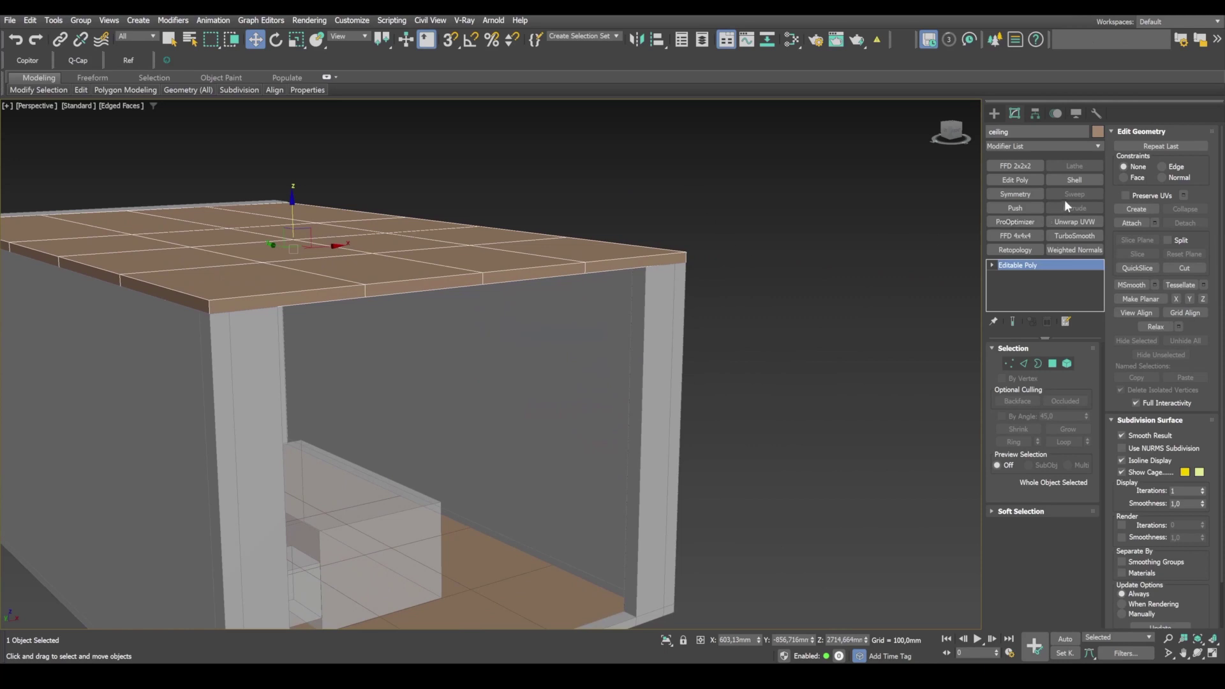
click(1097, 132)
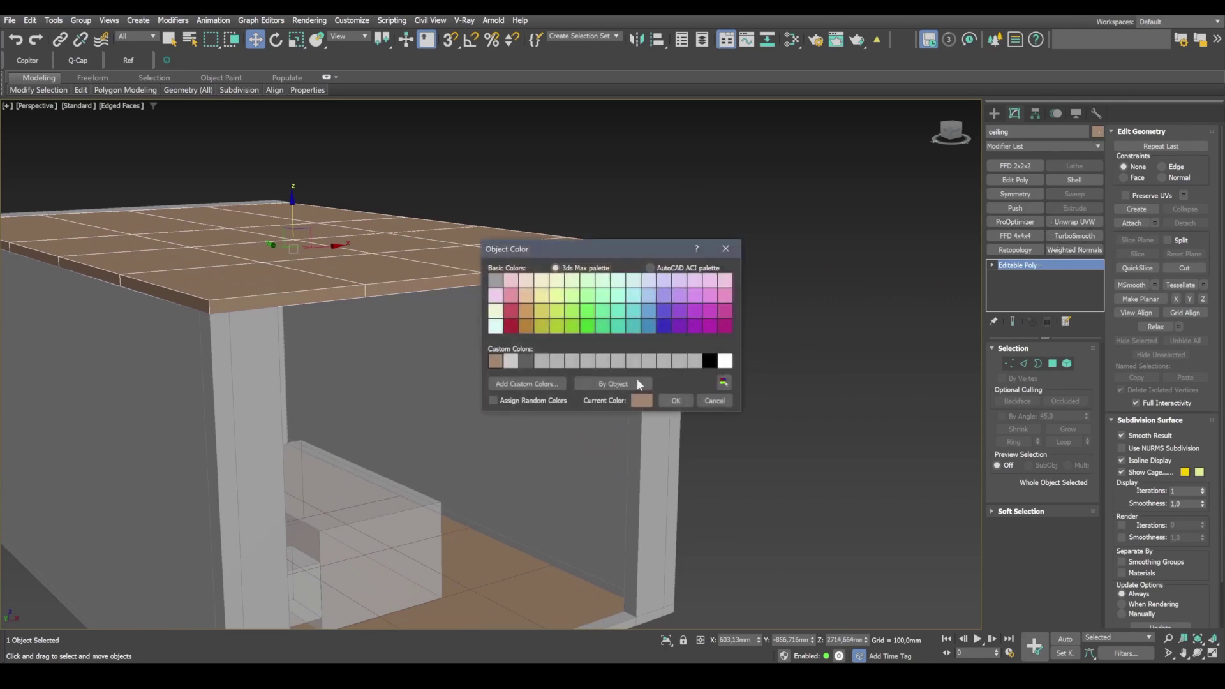
click(725, 361)
click(675, 400)
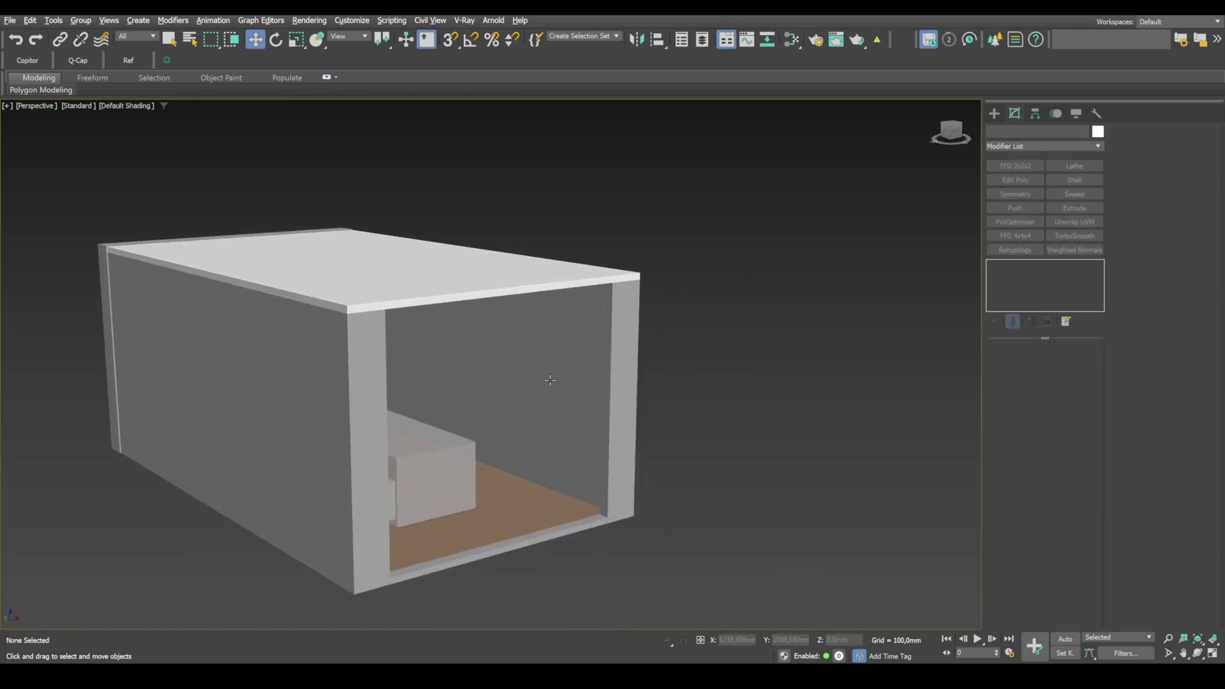
- Switch to the Corona Camera001 view and maximize it
key(alt+w)
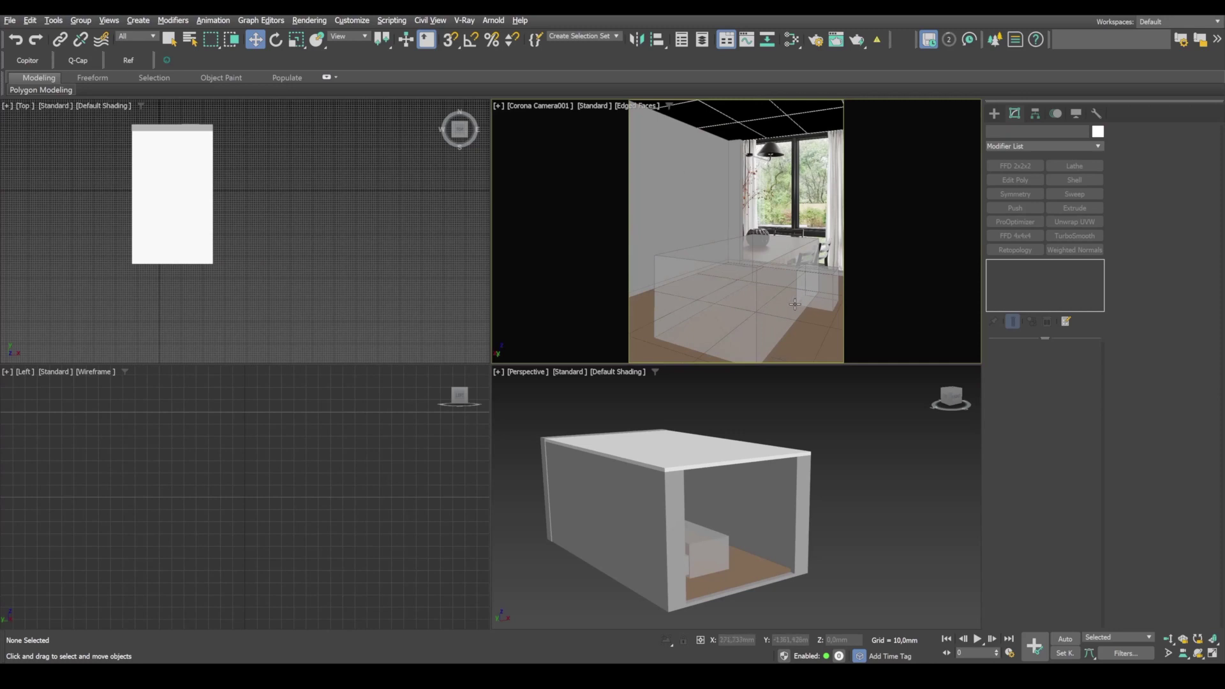
key(alt+w)
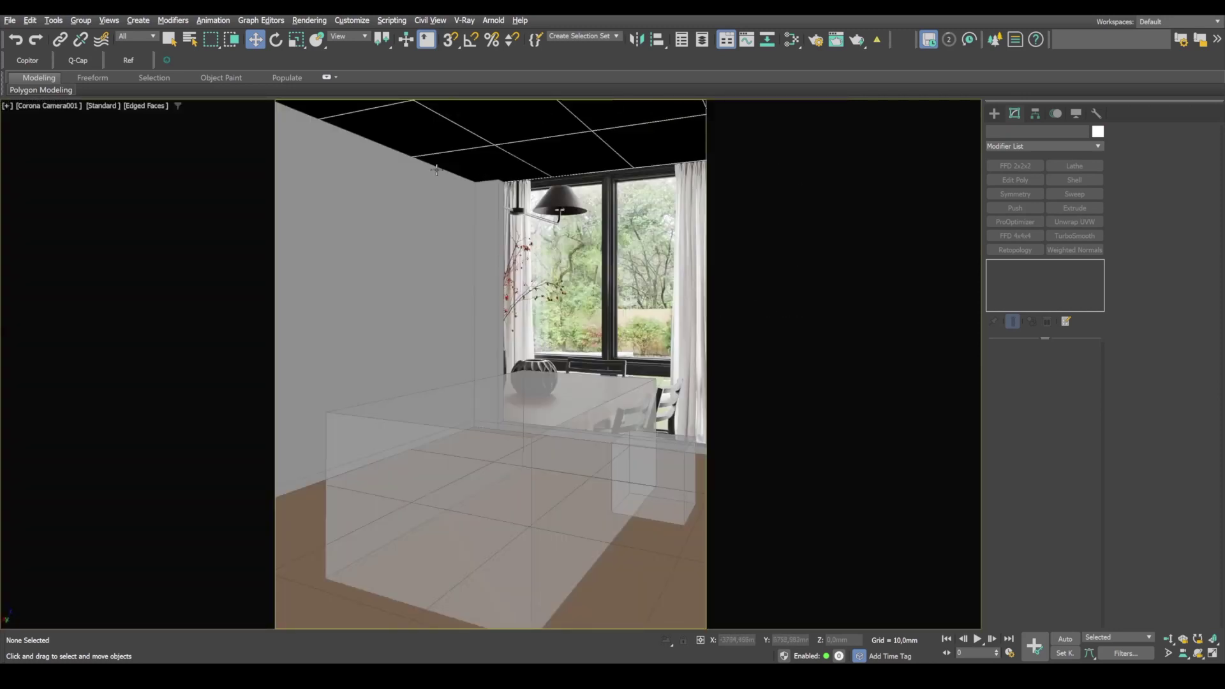